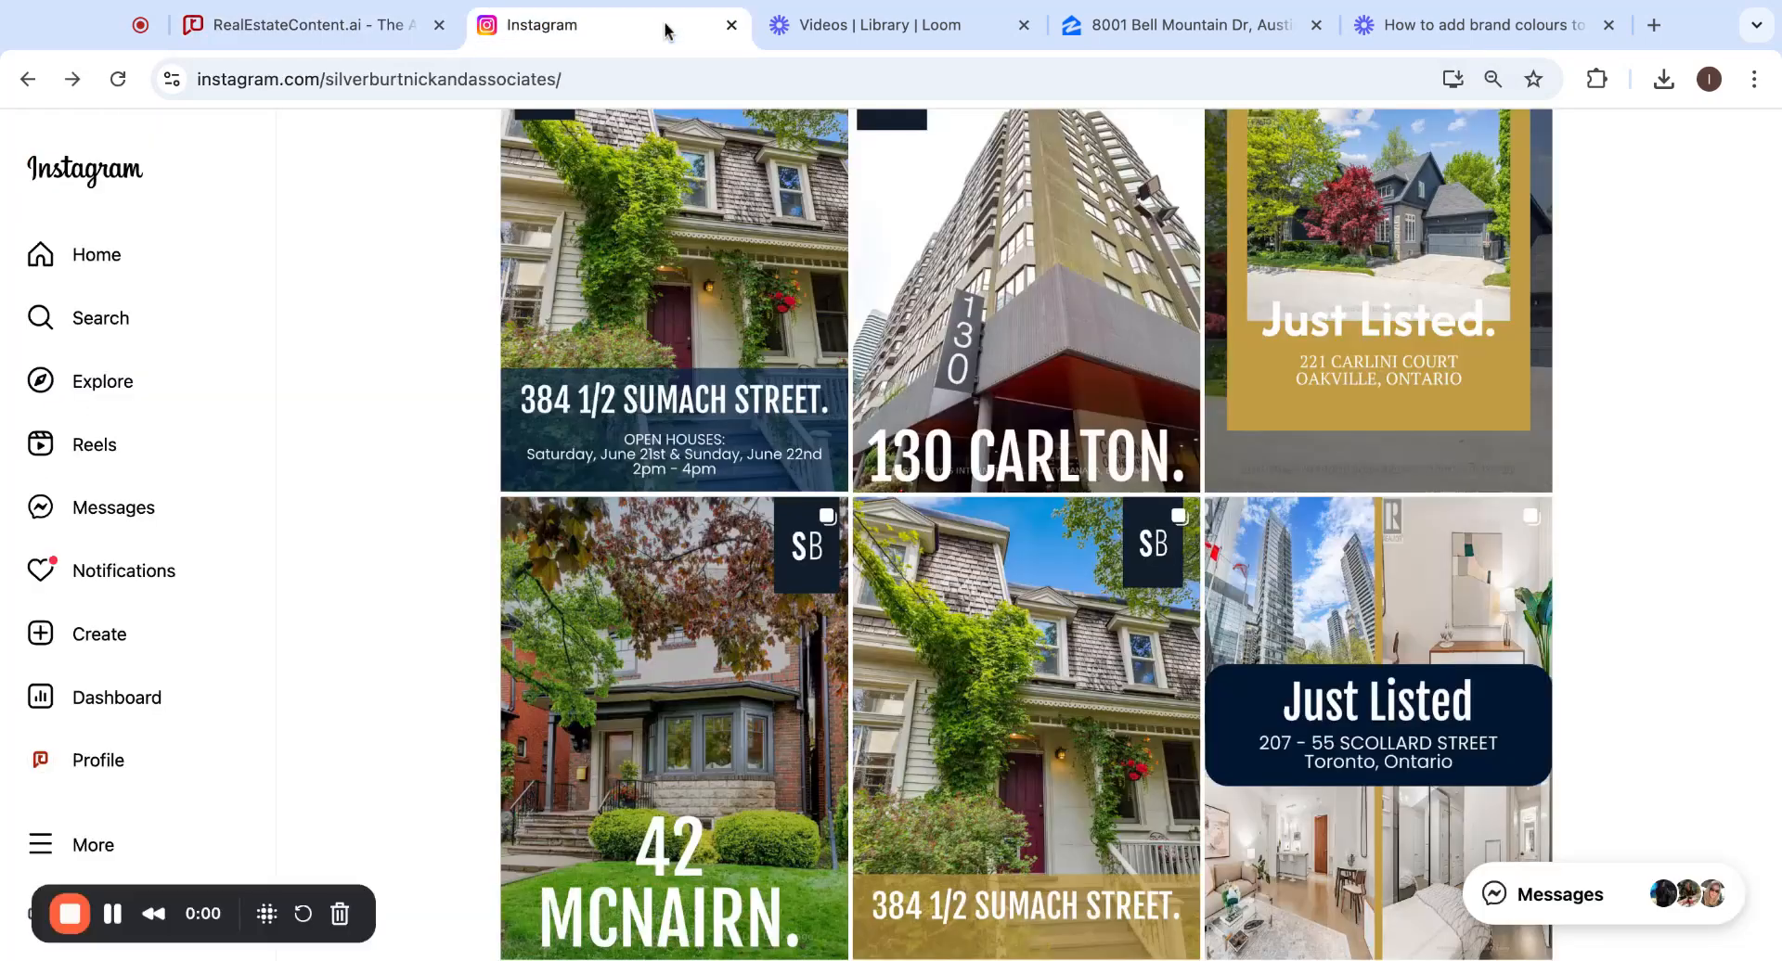
# Browse the Instagram grid's earlier listing posts, then go to the RealEstateContent.ai August 2025 calendar.
pyautogui.scroll(-1, 1674, 448)
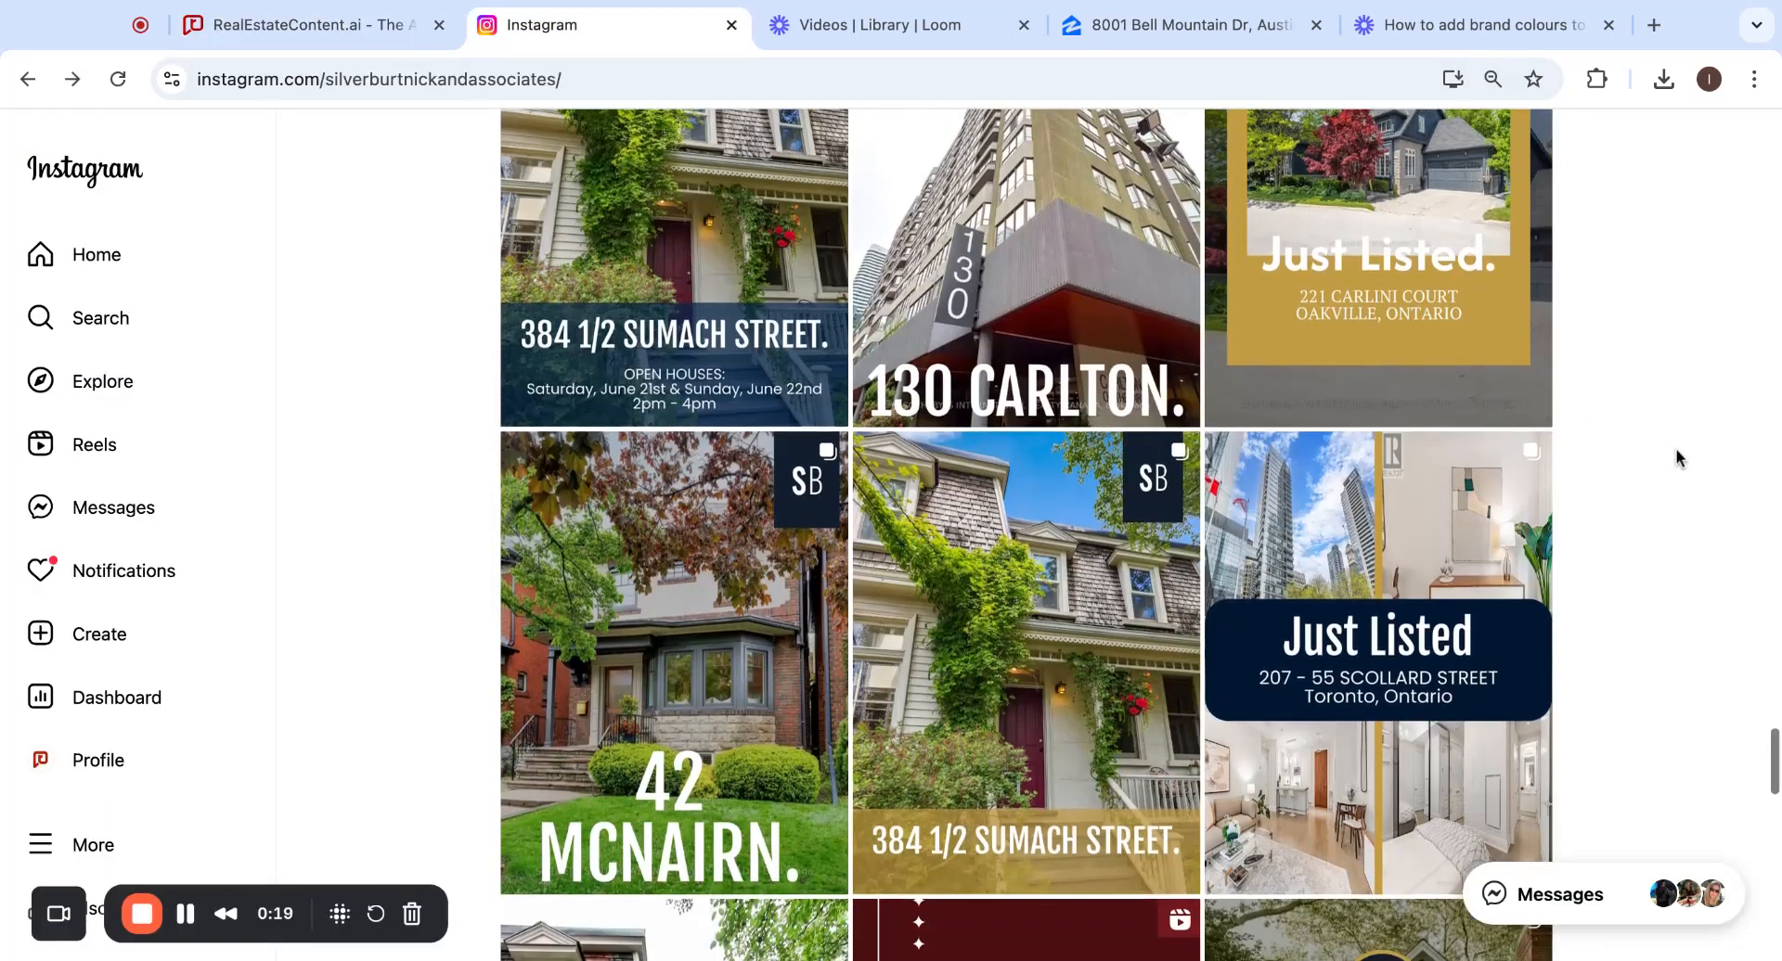
pyautogui.scroll(1, 1674, 448)
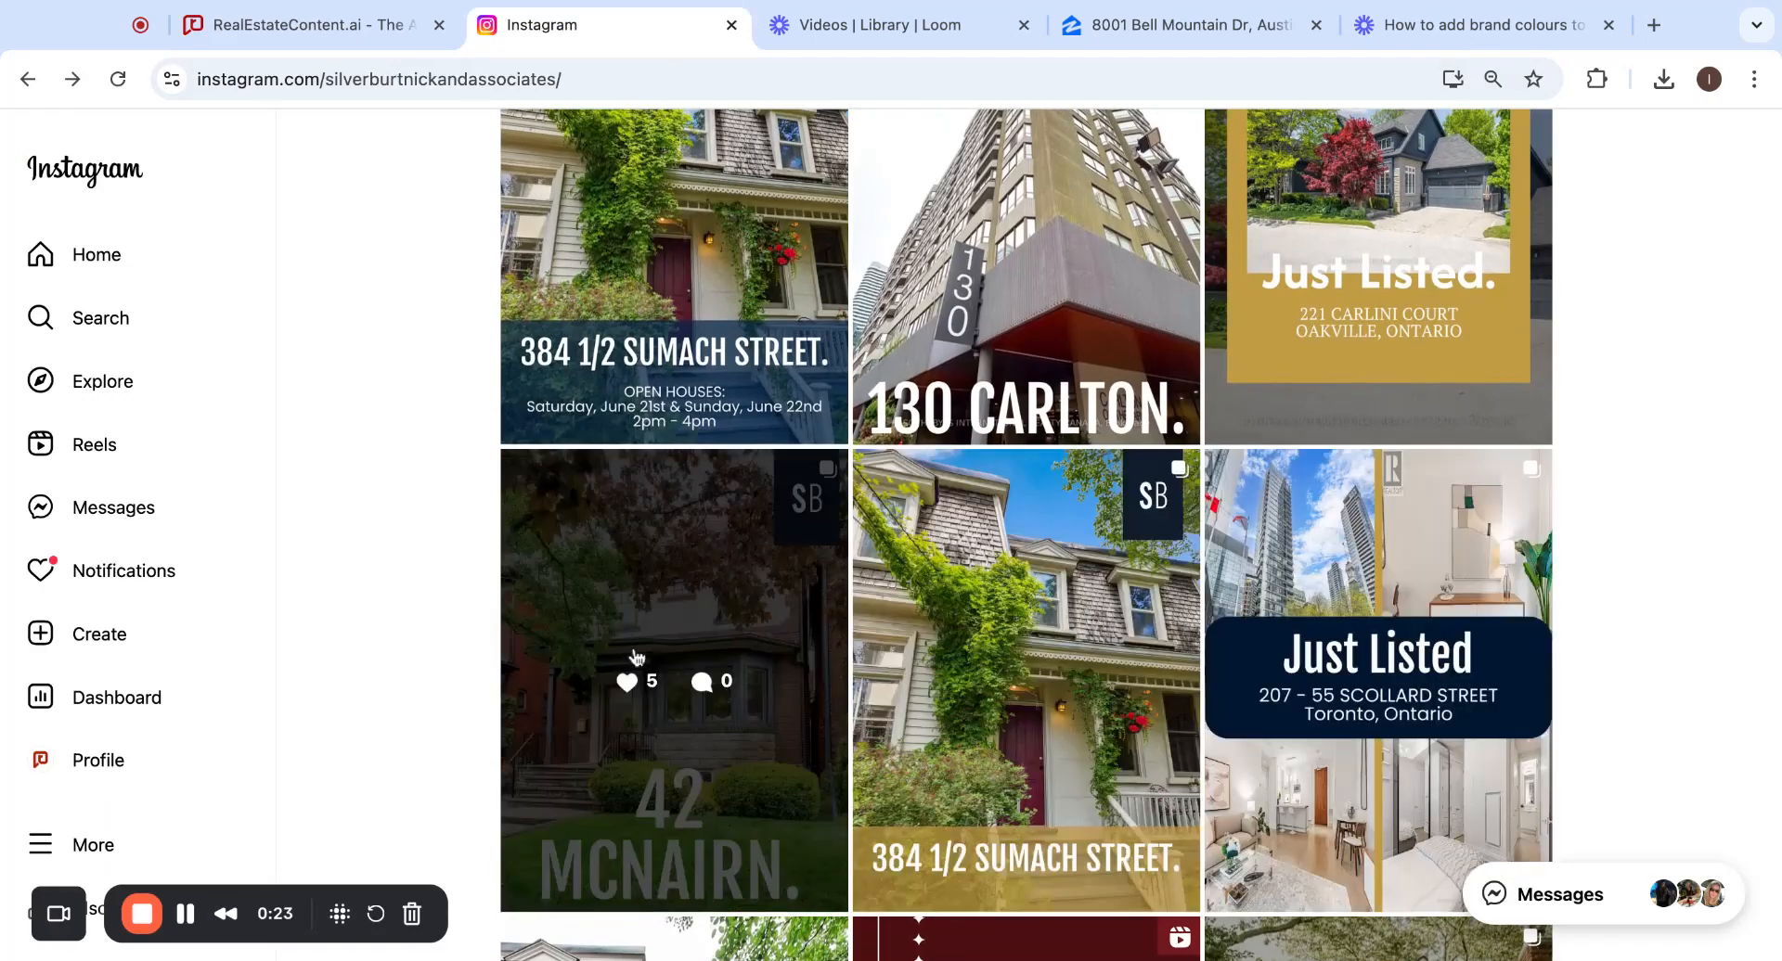
pyautogui.scroll(2, 1581, 432)
pyautogui.scroll(2, 1579, 425)
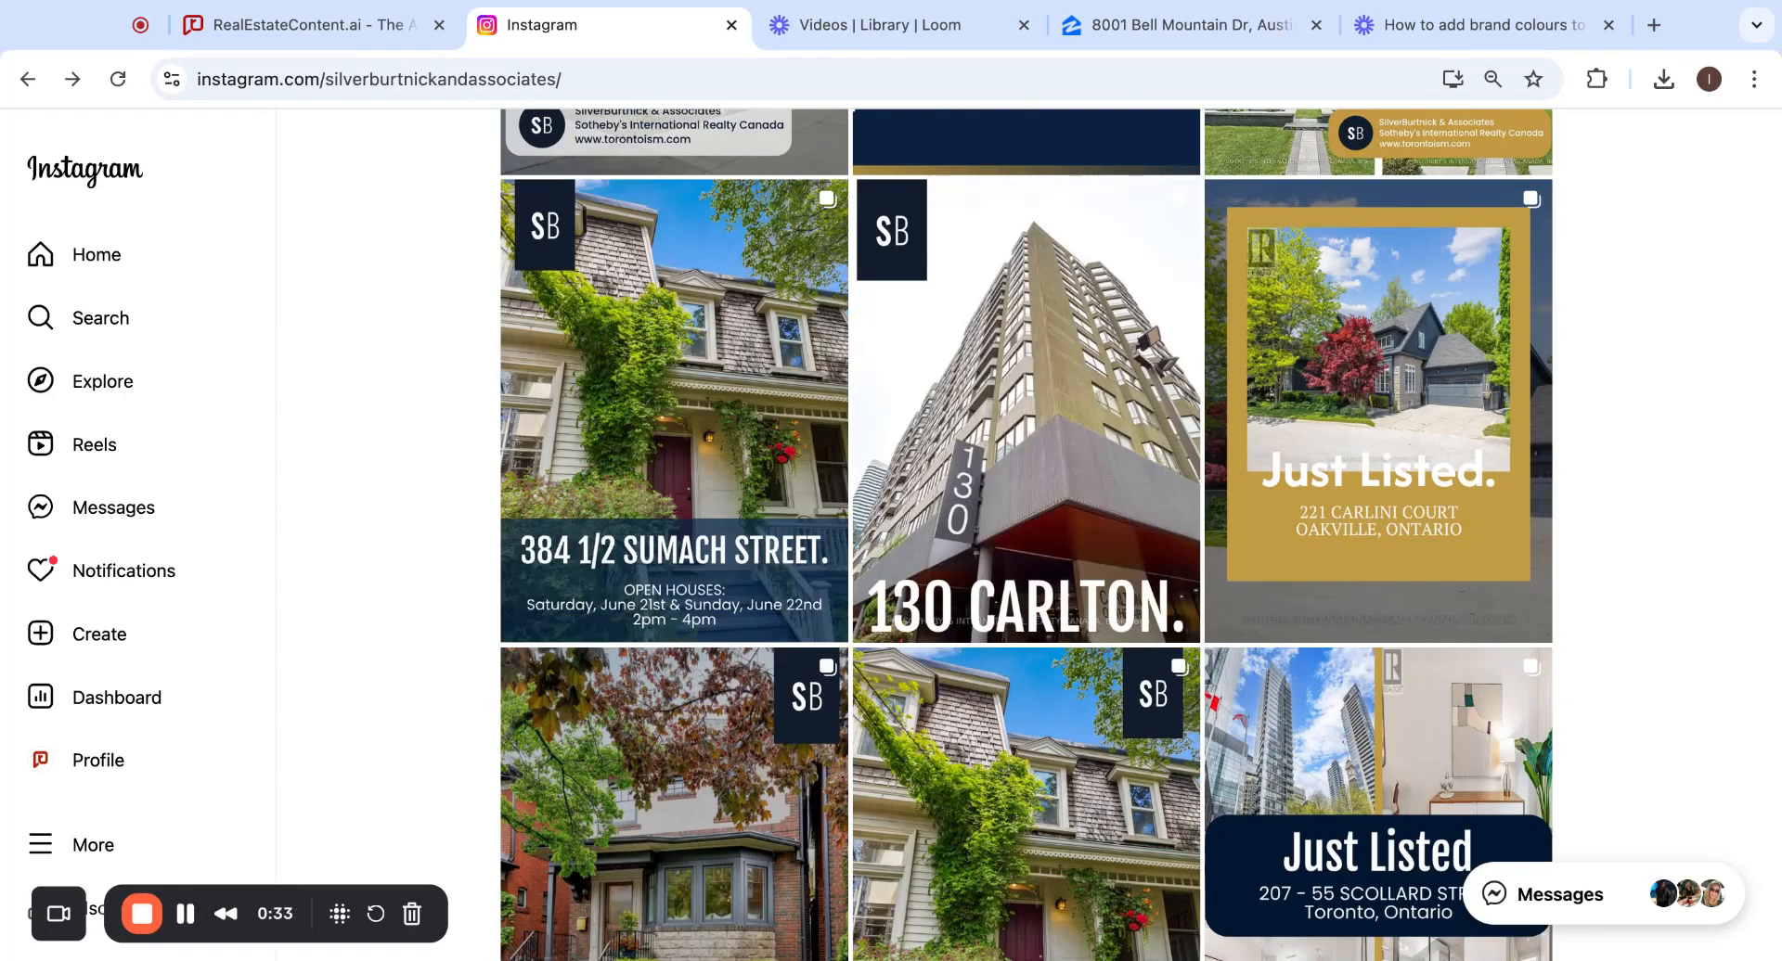
pyautogui.scroll(-3, 1587, 492)
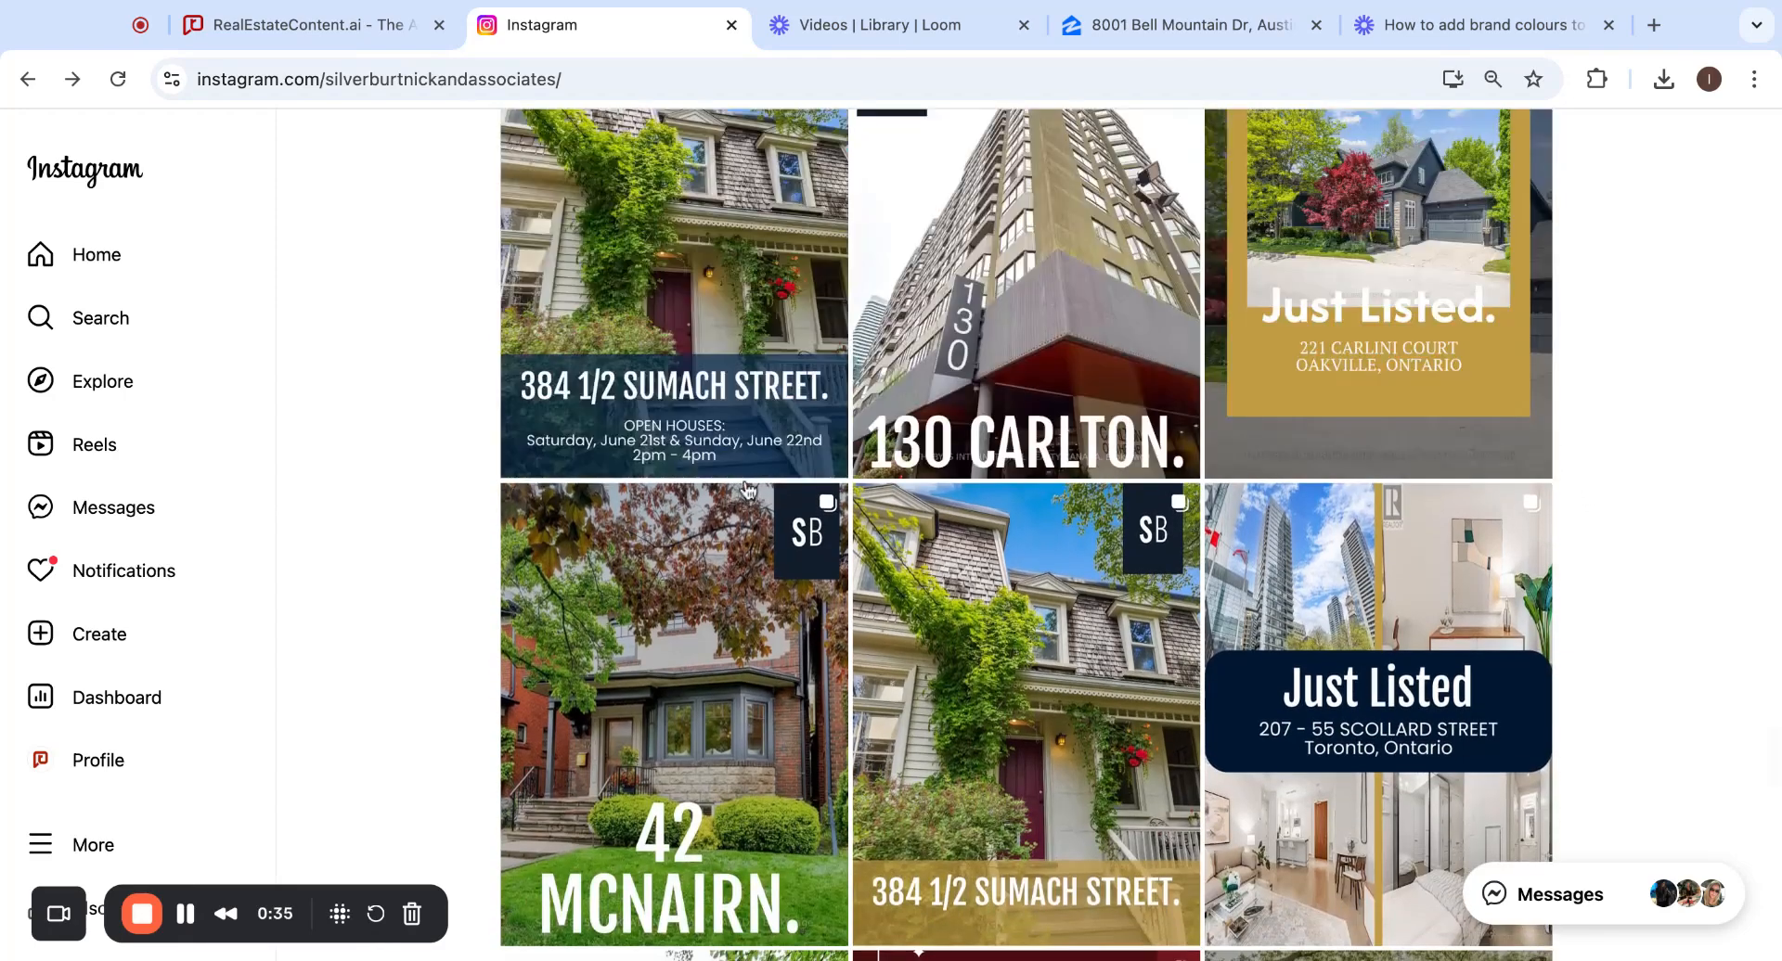
pyautogui.click(363, 27)
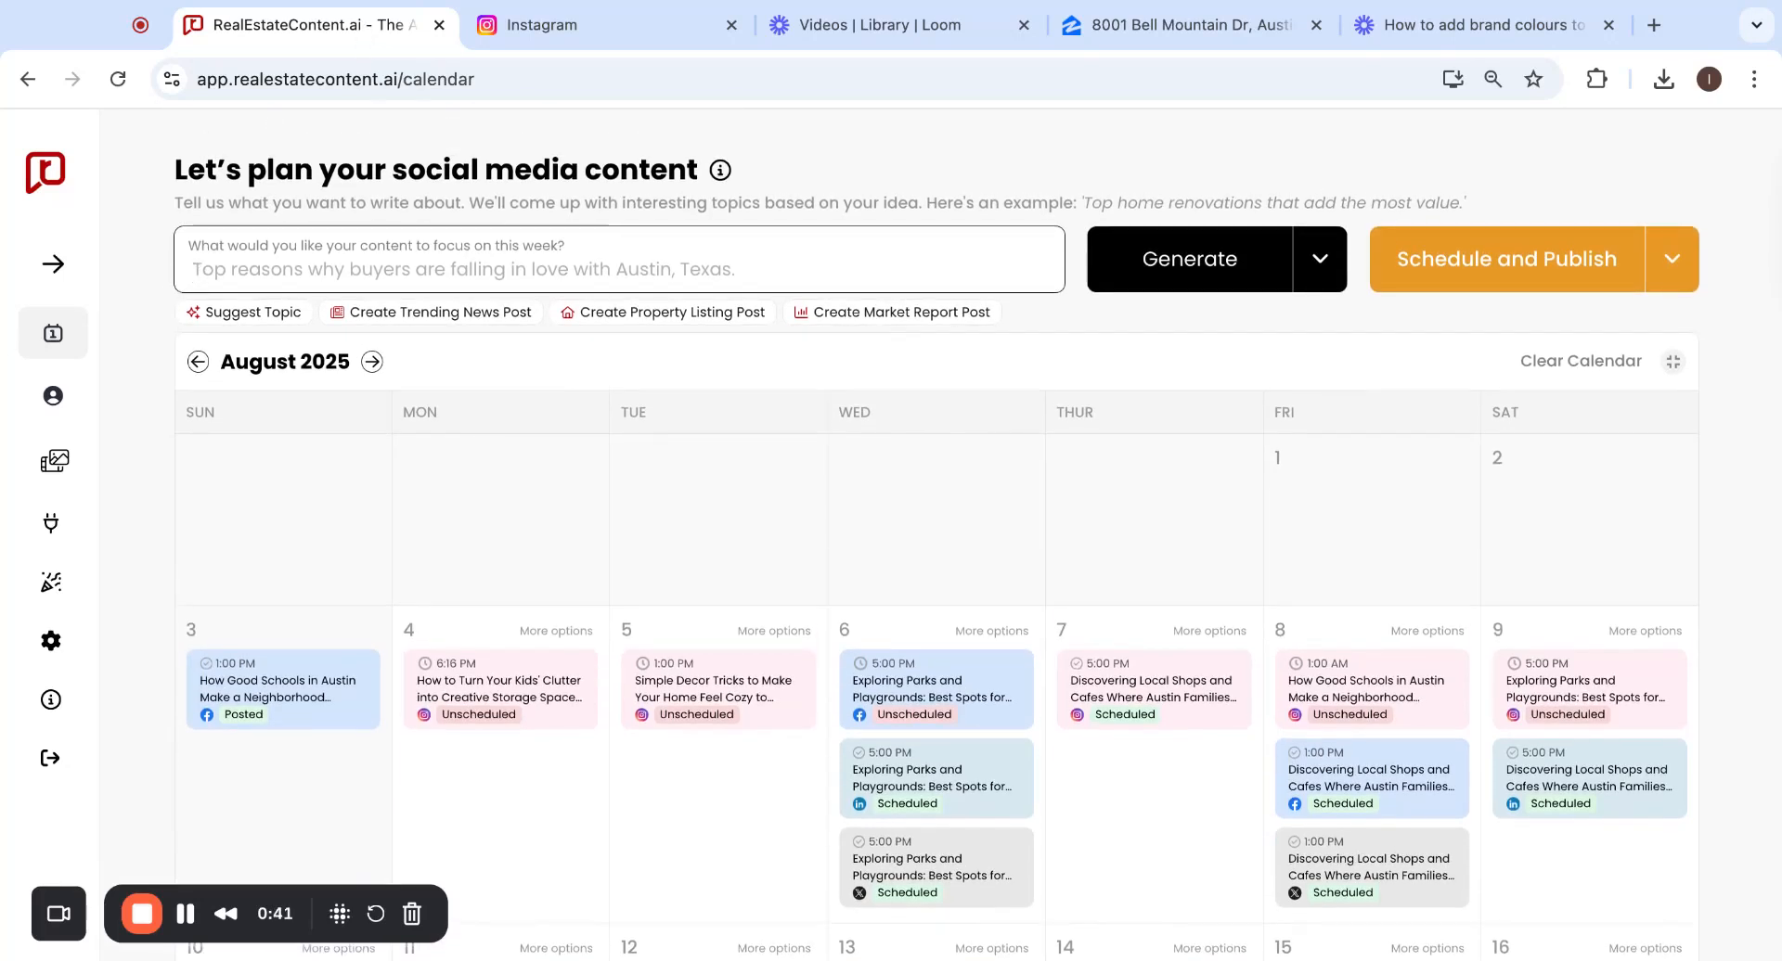
# Start a Property Listing Social Media Post and focus the empty listing URL field.
pyautogui.click(729, 316)
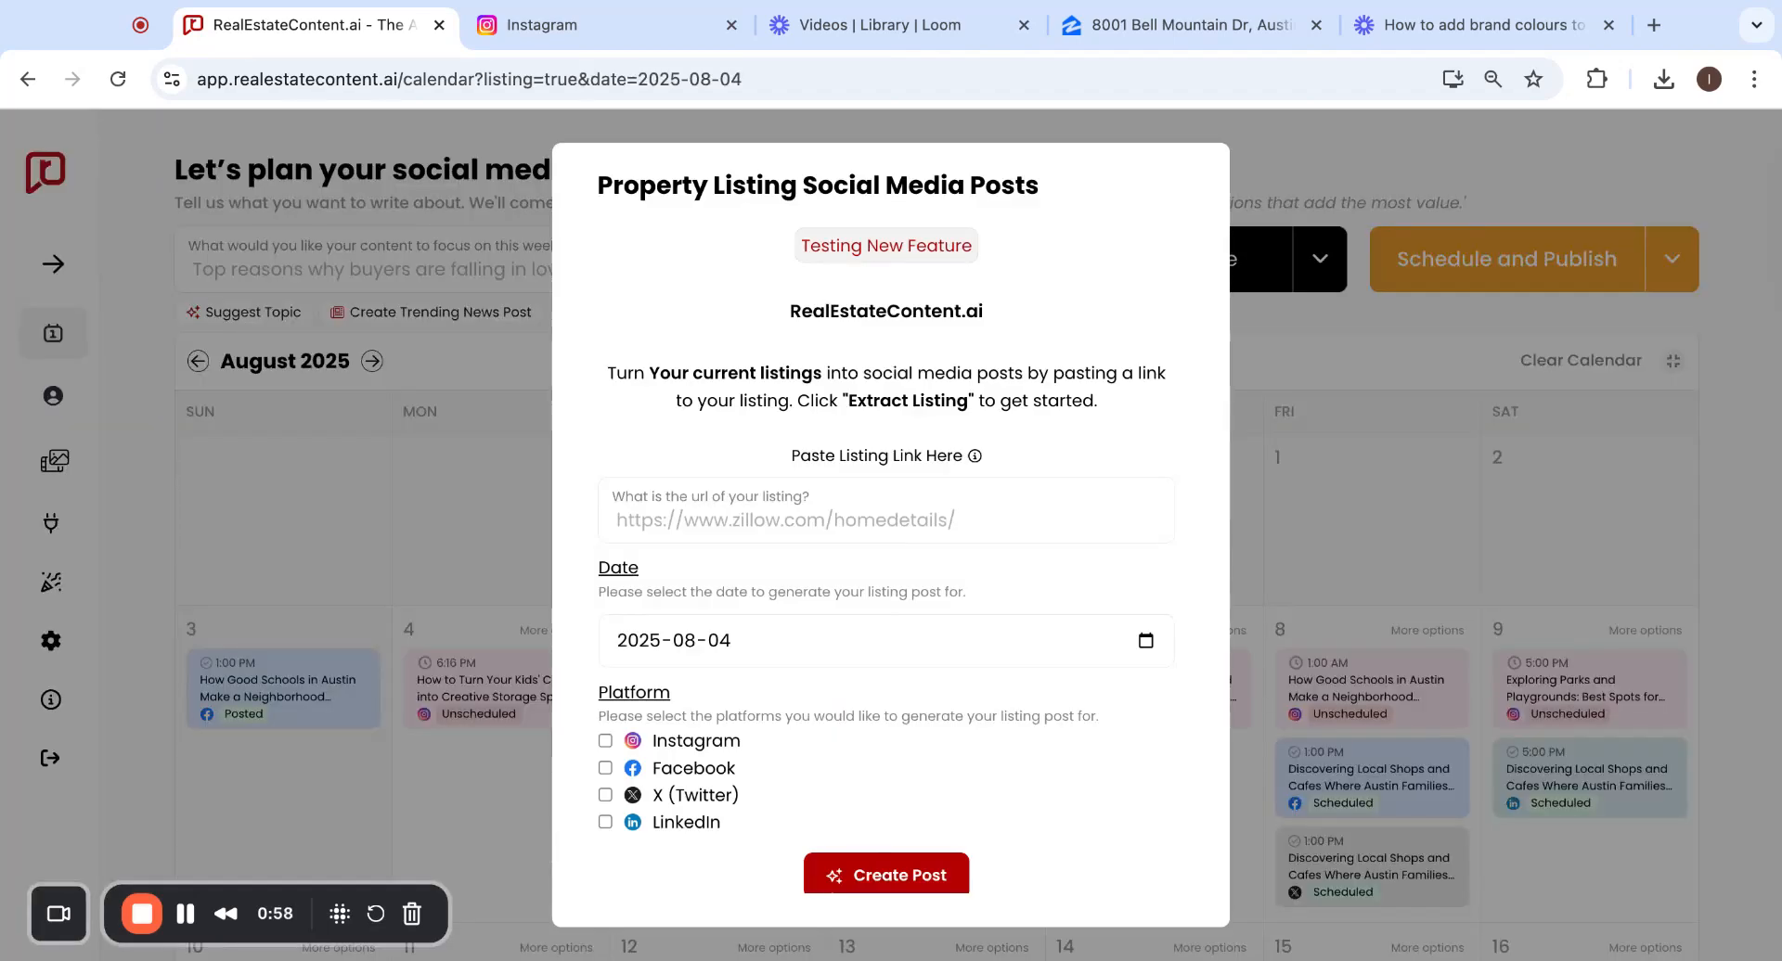
pyautogui.click(696, 520)
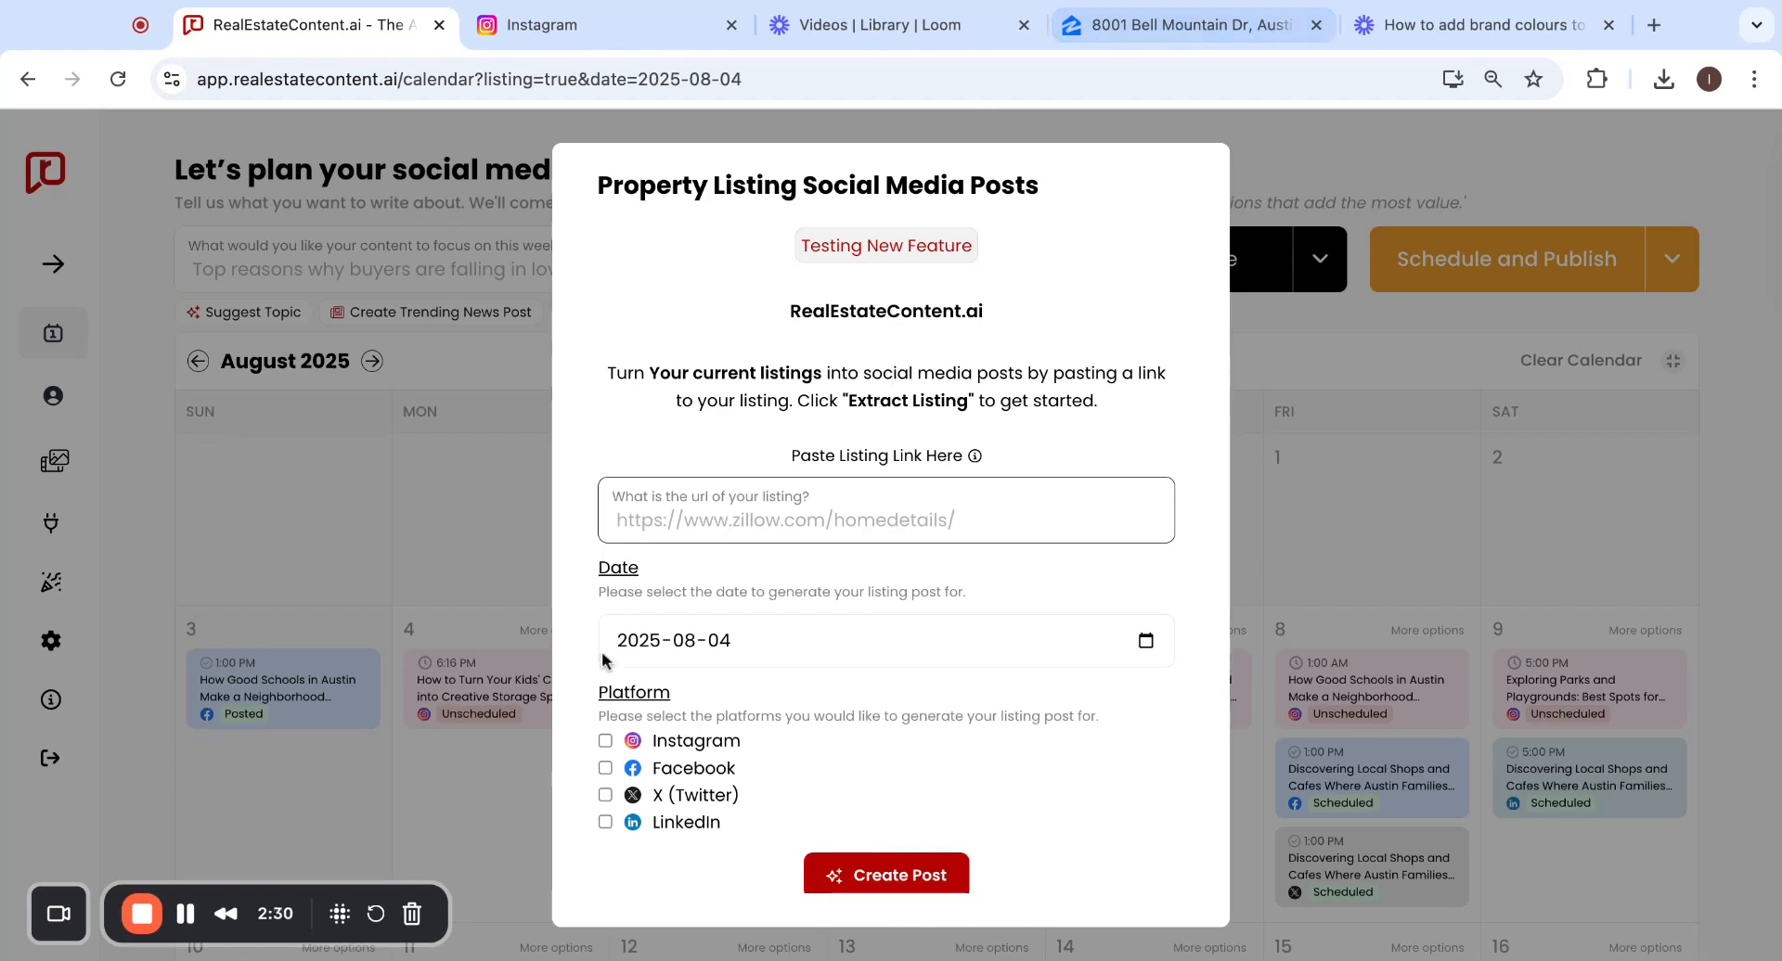
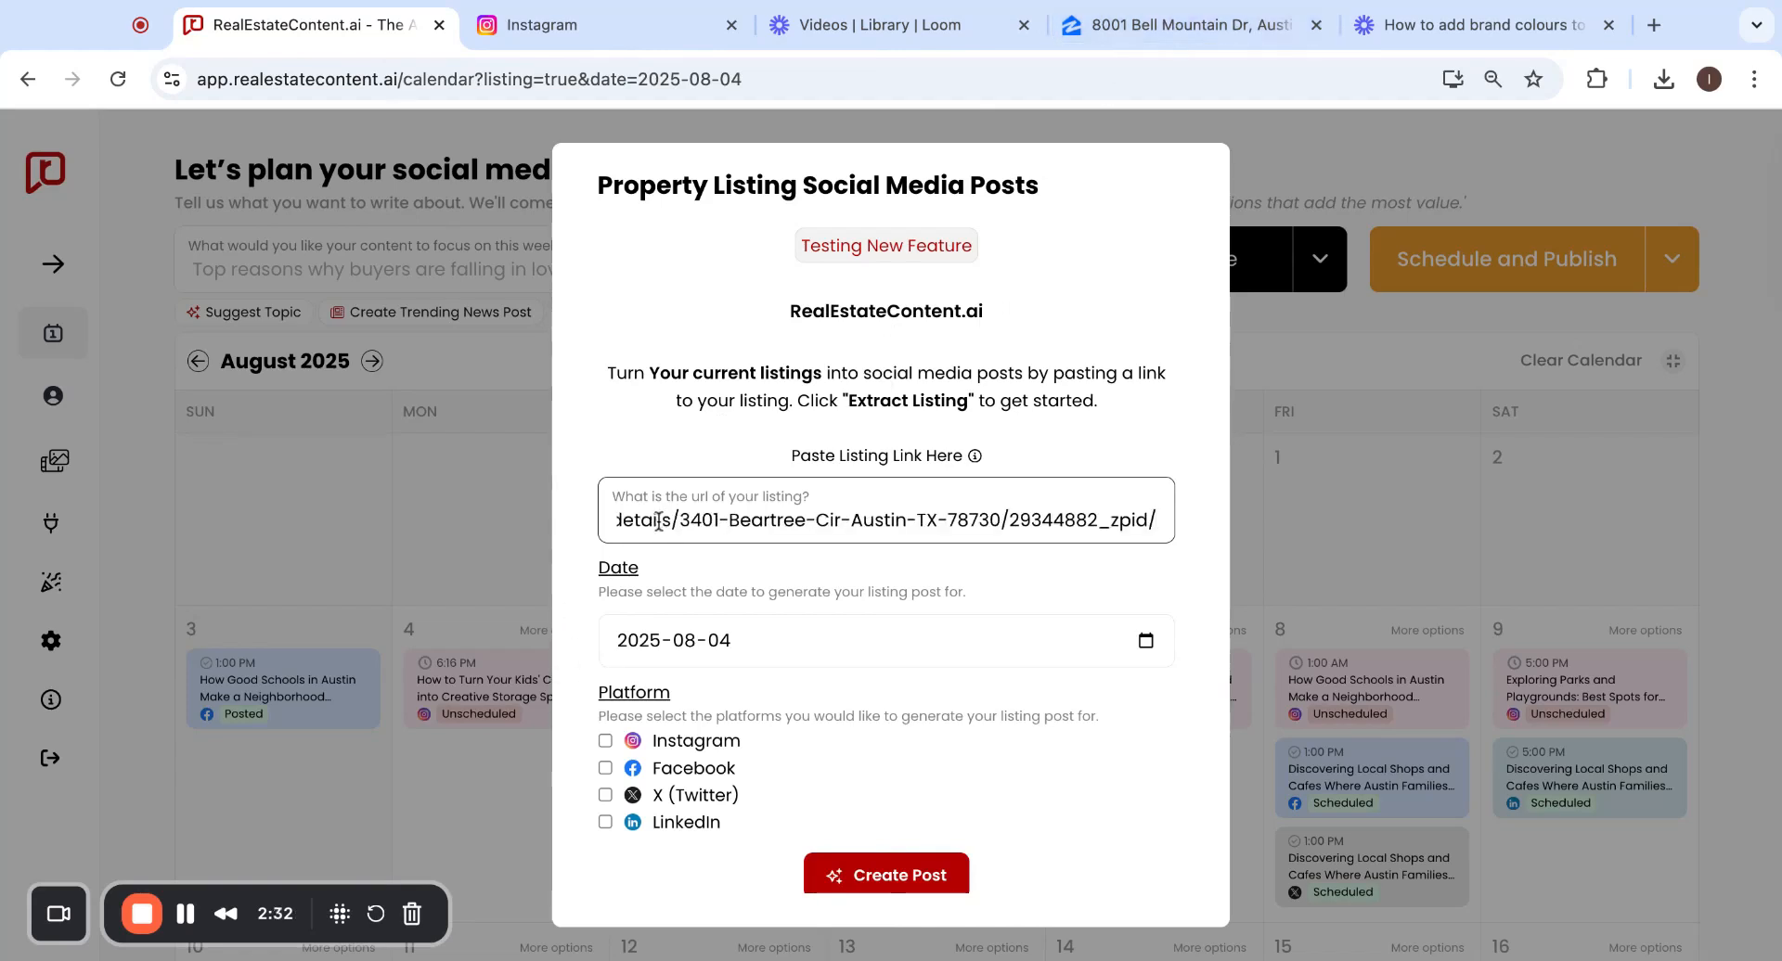
pyautogui.scroll(-1, 872, 554)
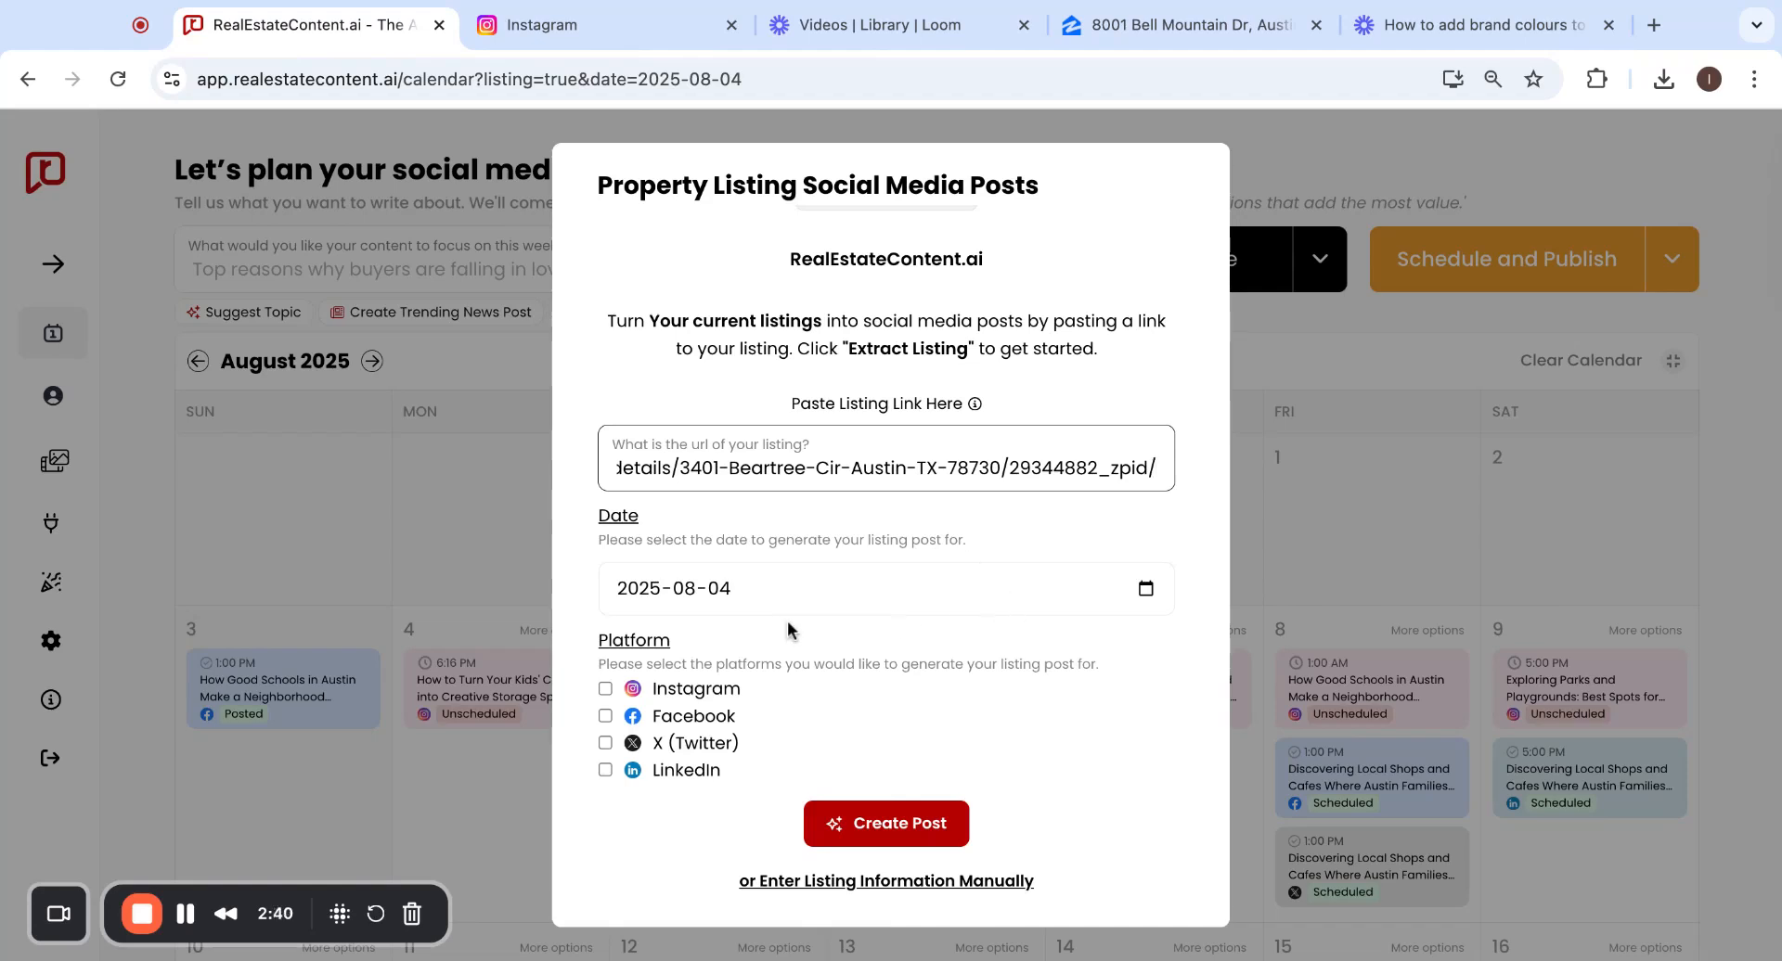
pyautogui.click(1146, 589)
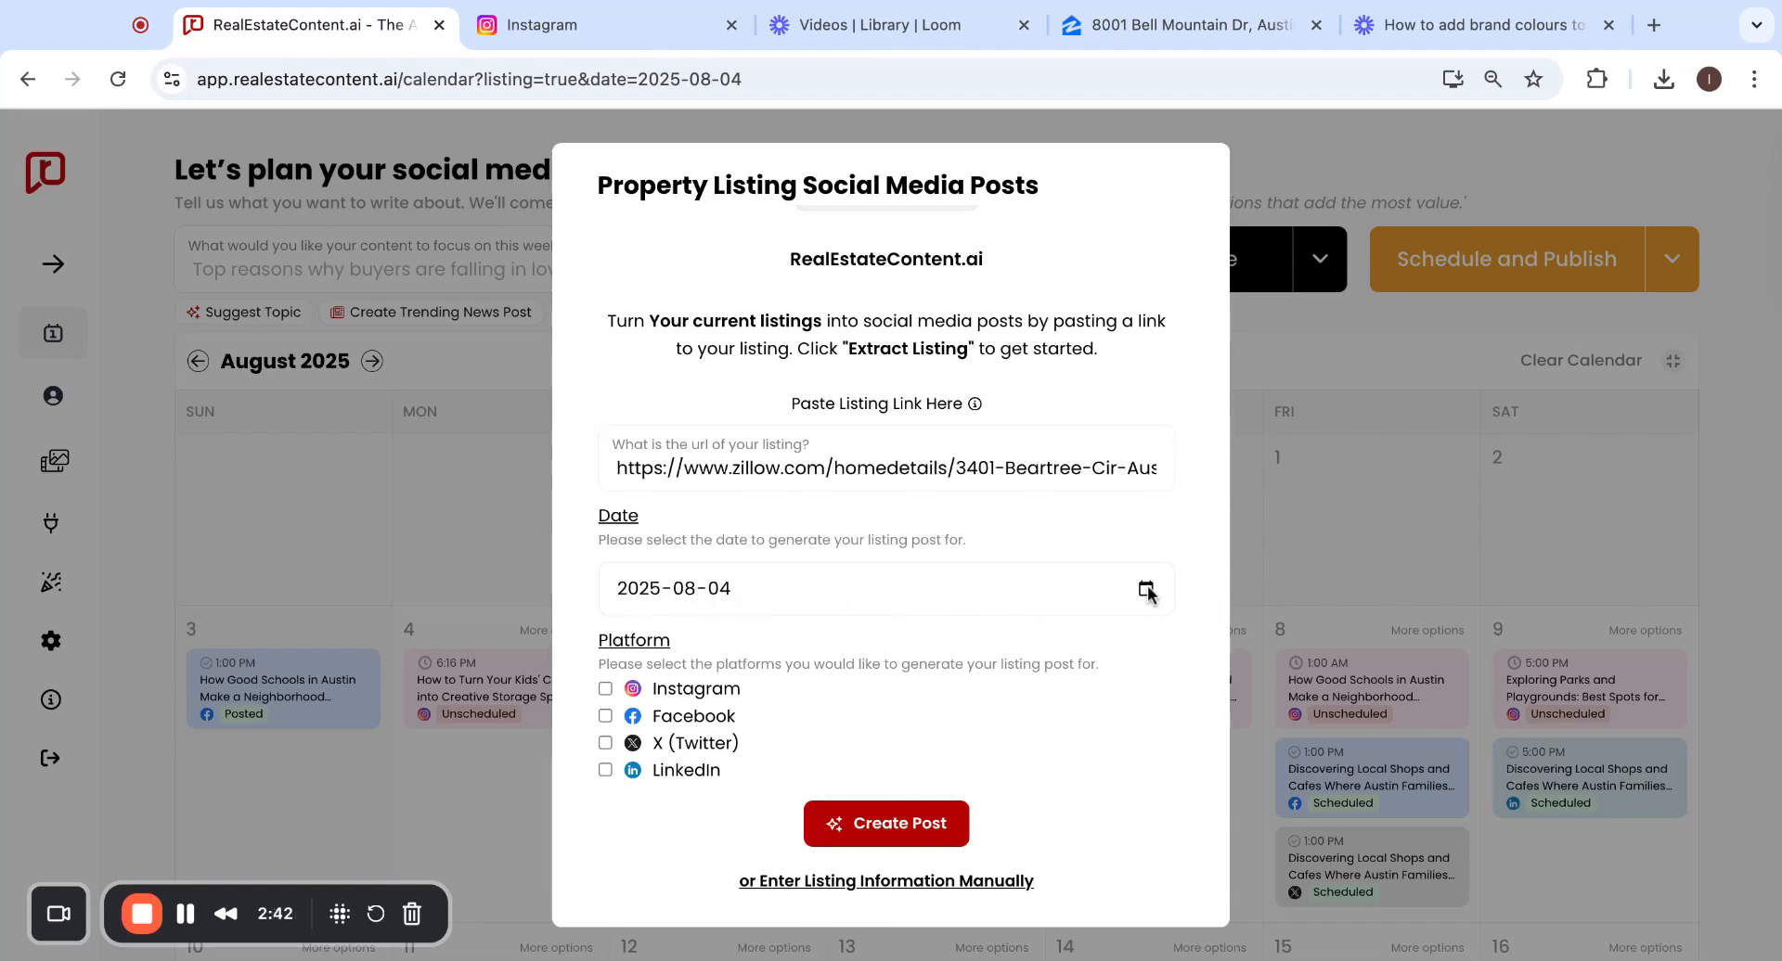
pyautogui.click(833, 722)
pyautogui.click(605, 689)
pyautogui.click(605, 715)
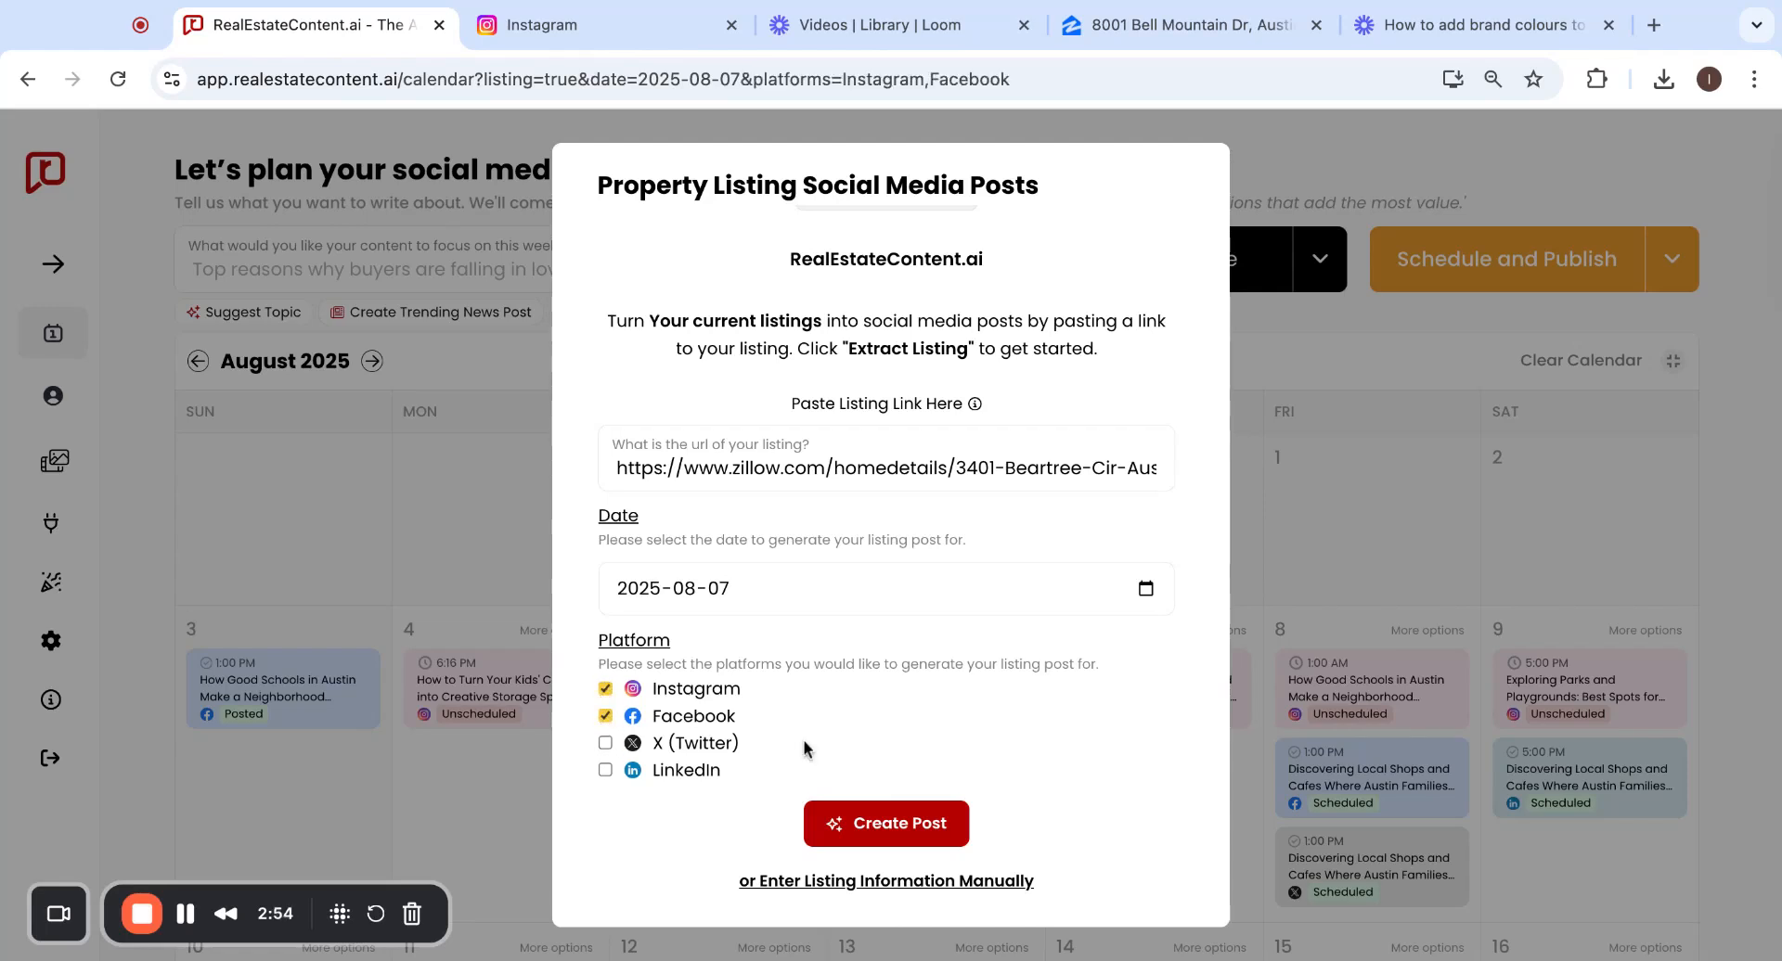
# Create the post and review the imported Just Listed, $1,400,000.00, 4-bed, 4-bath details and photos.
pyautogui.click(873, 833)
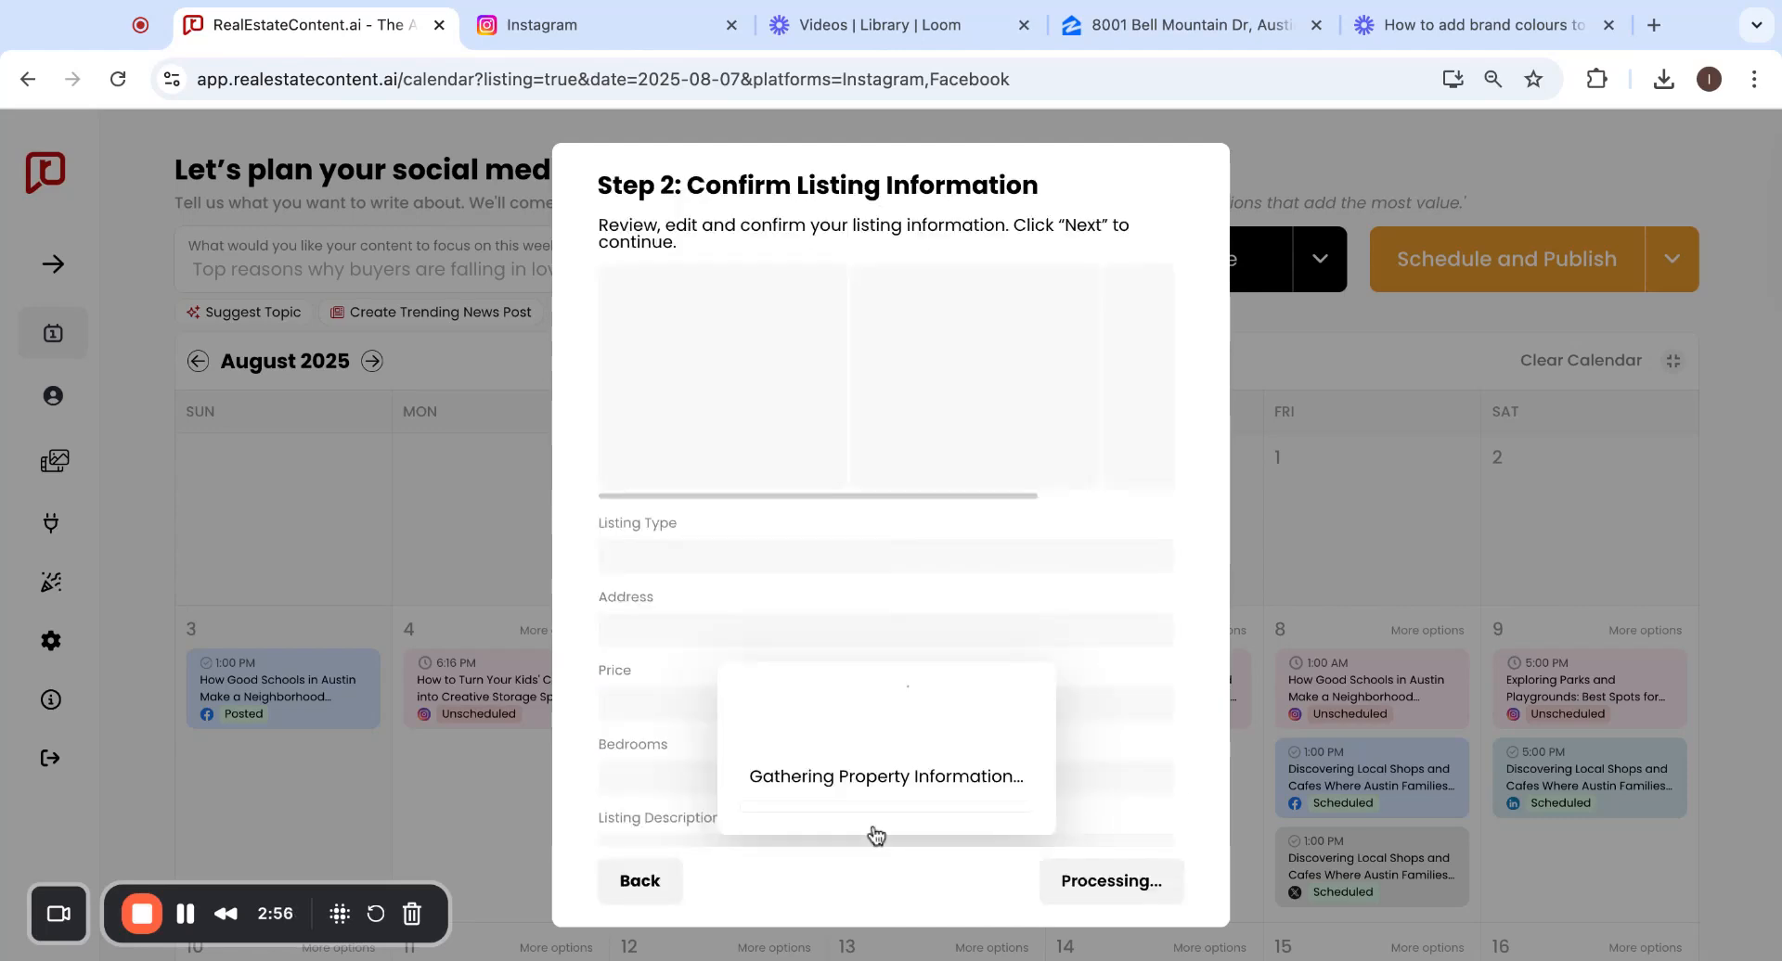
pyautogui.scroll(-2, 998, 594)
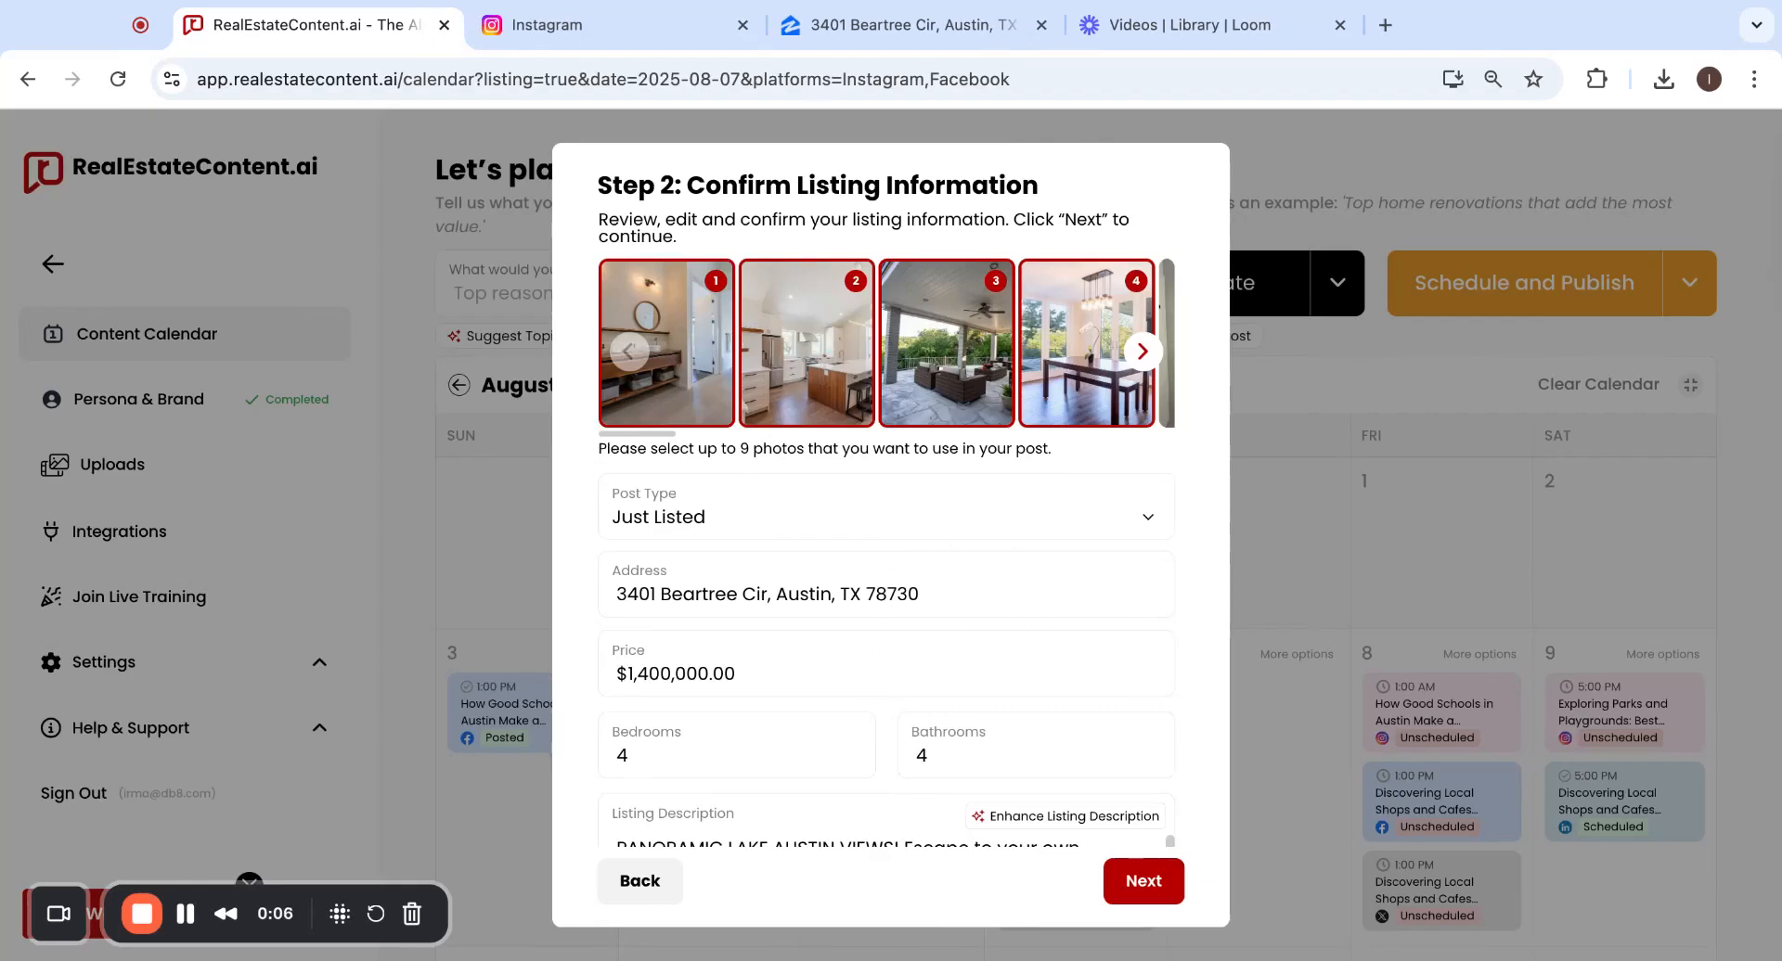
pyautogui.scroll(-3, 893, 529)
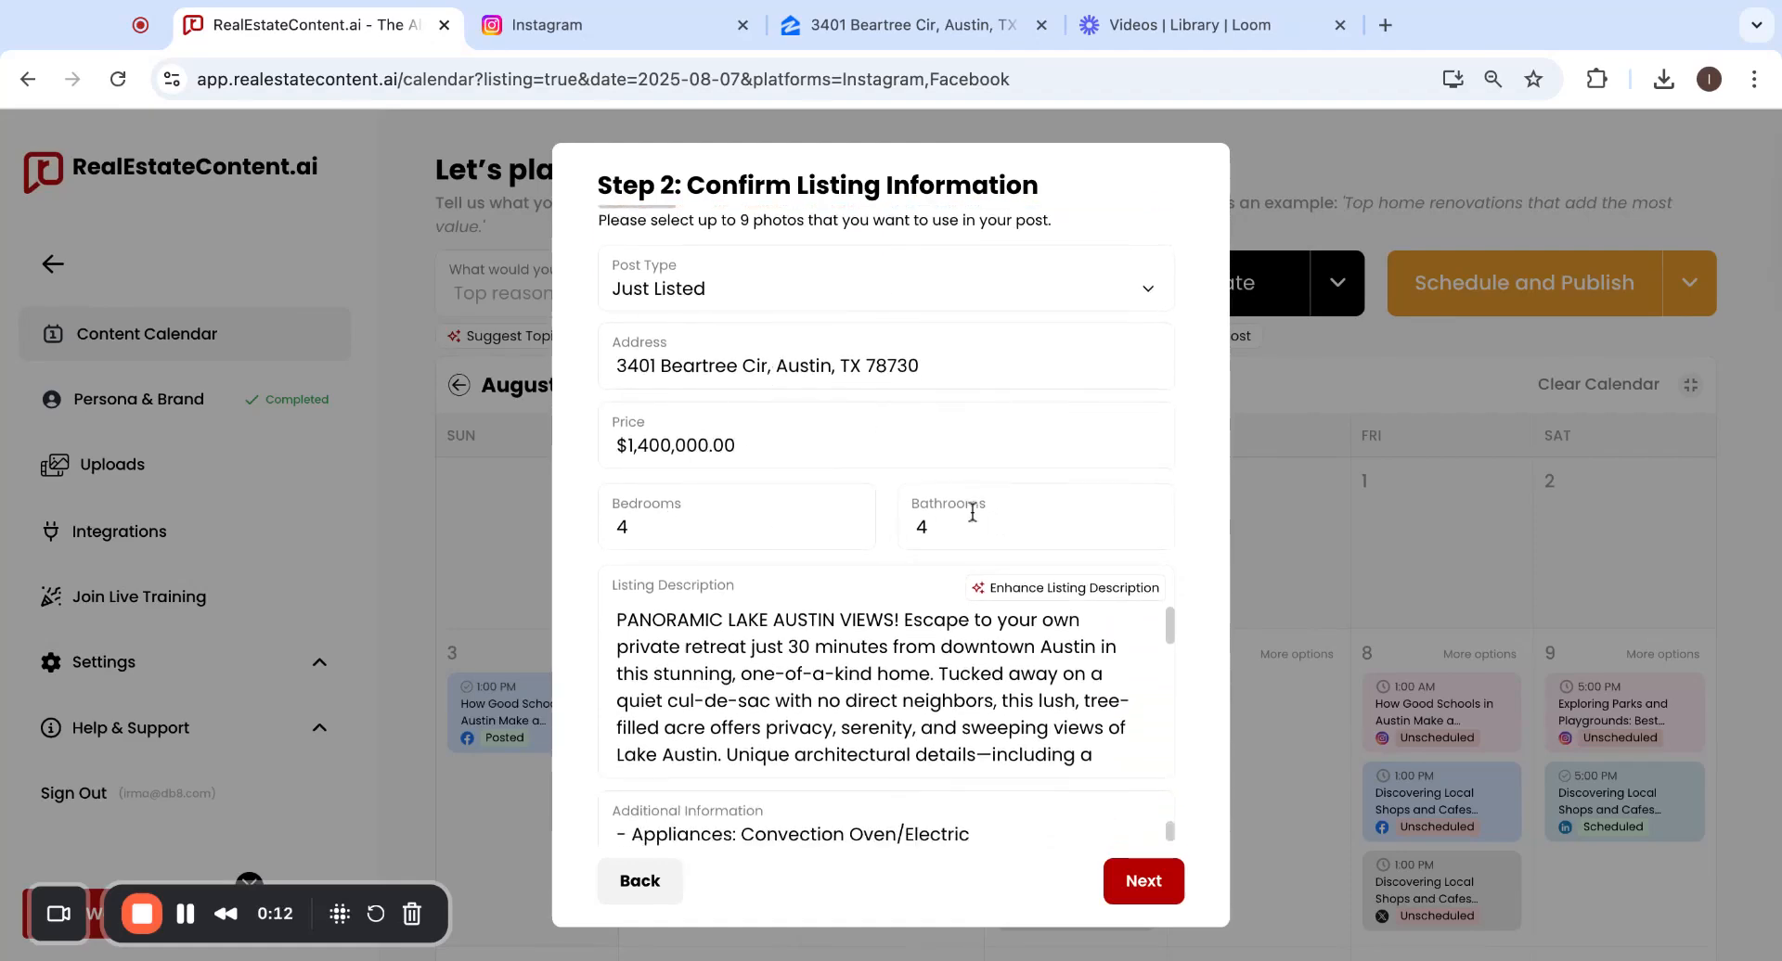
pyautogui.scroll(-1, 972, 515)
pyautogui.scroll(-5, 780, 585)
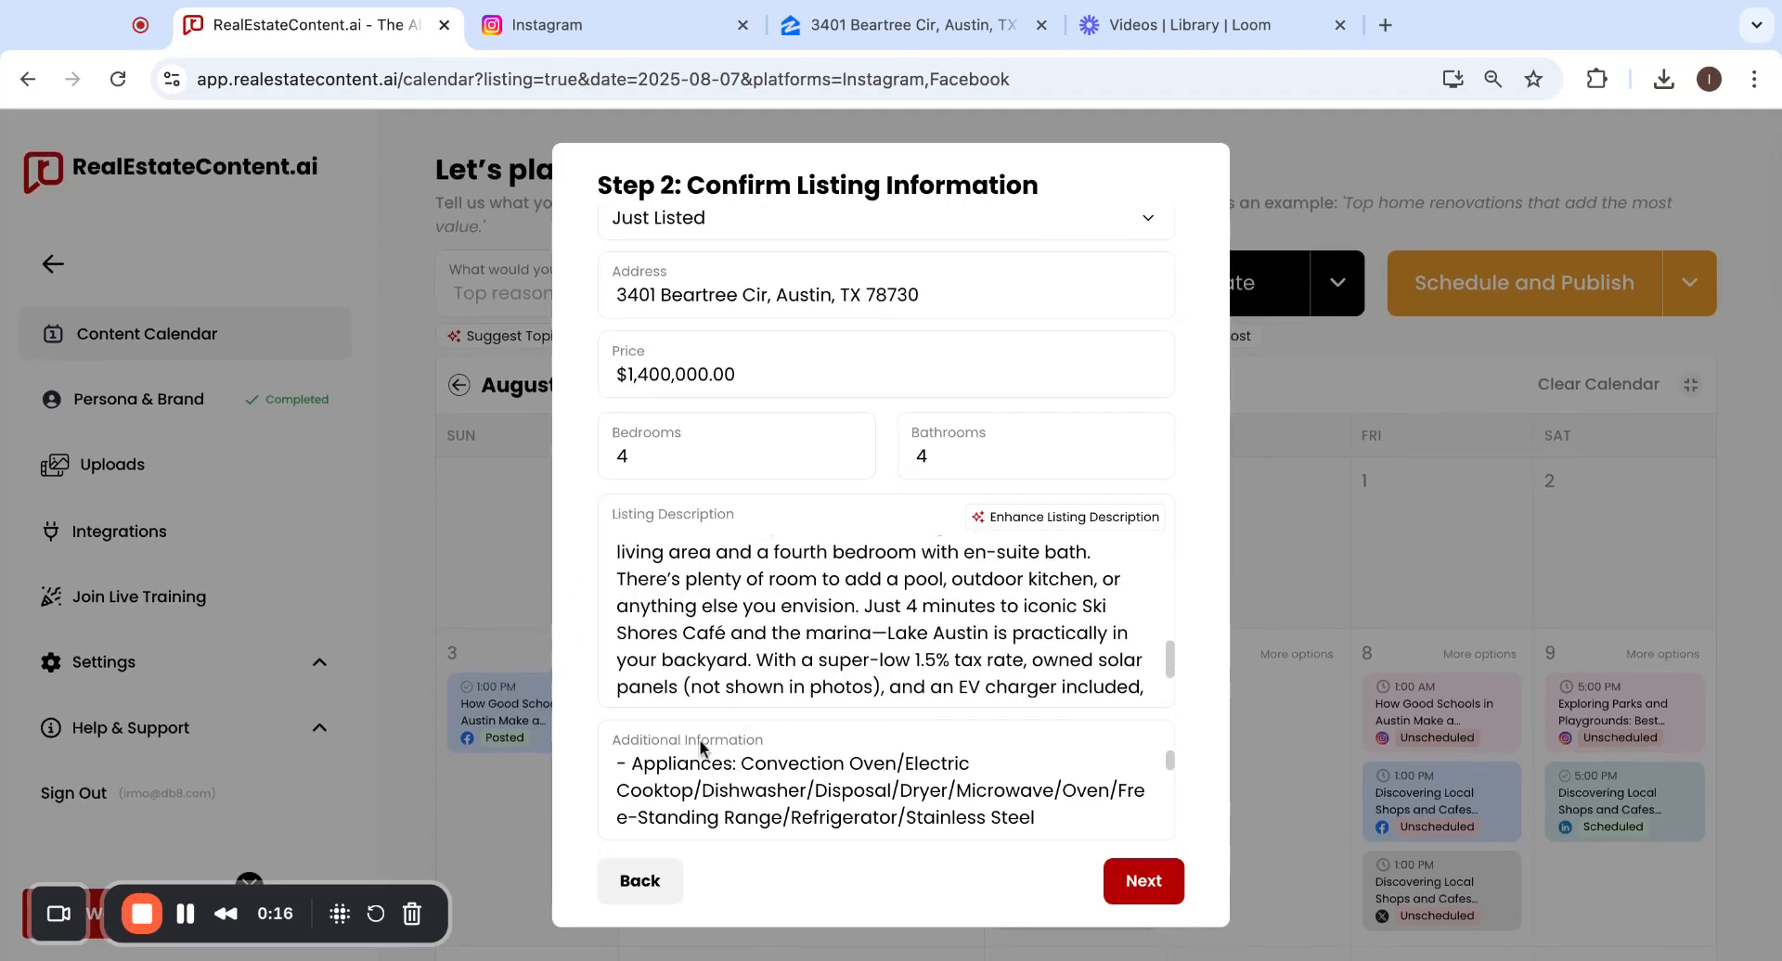
pyautogui.scroll(2, 748, 732)
pyautogui.scroll(3, 748, 732)
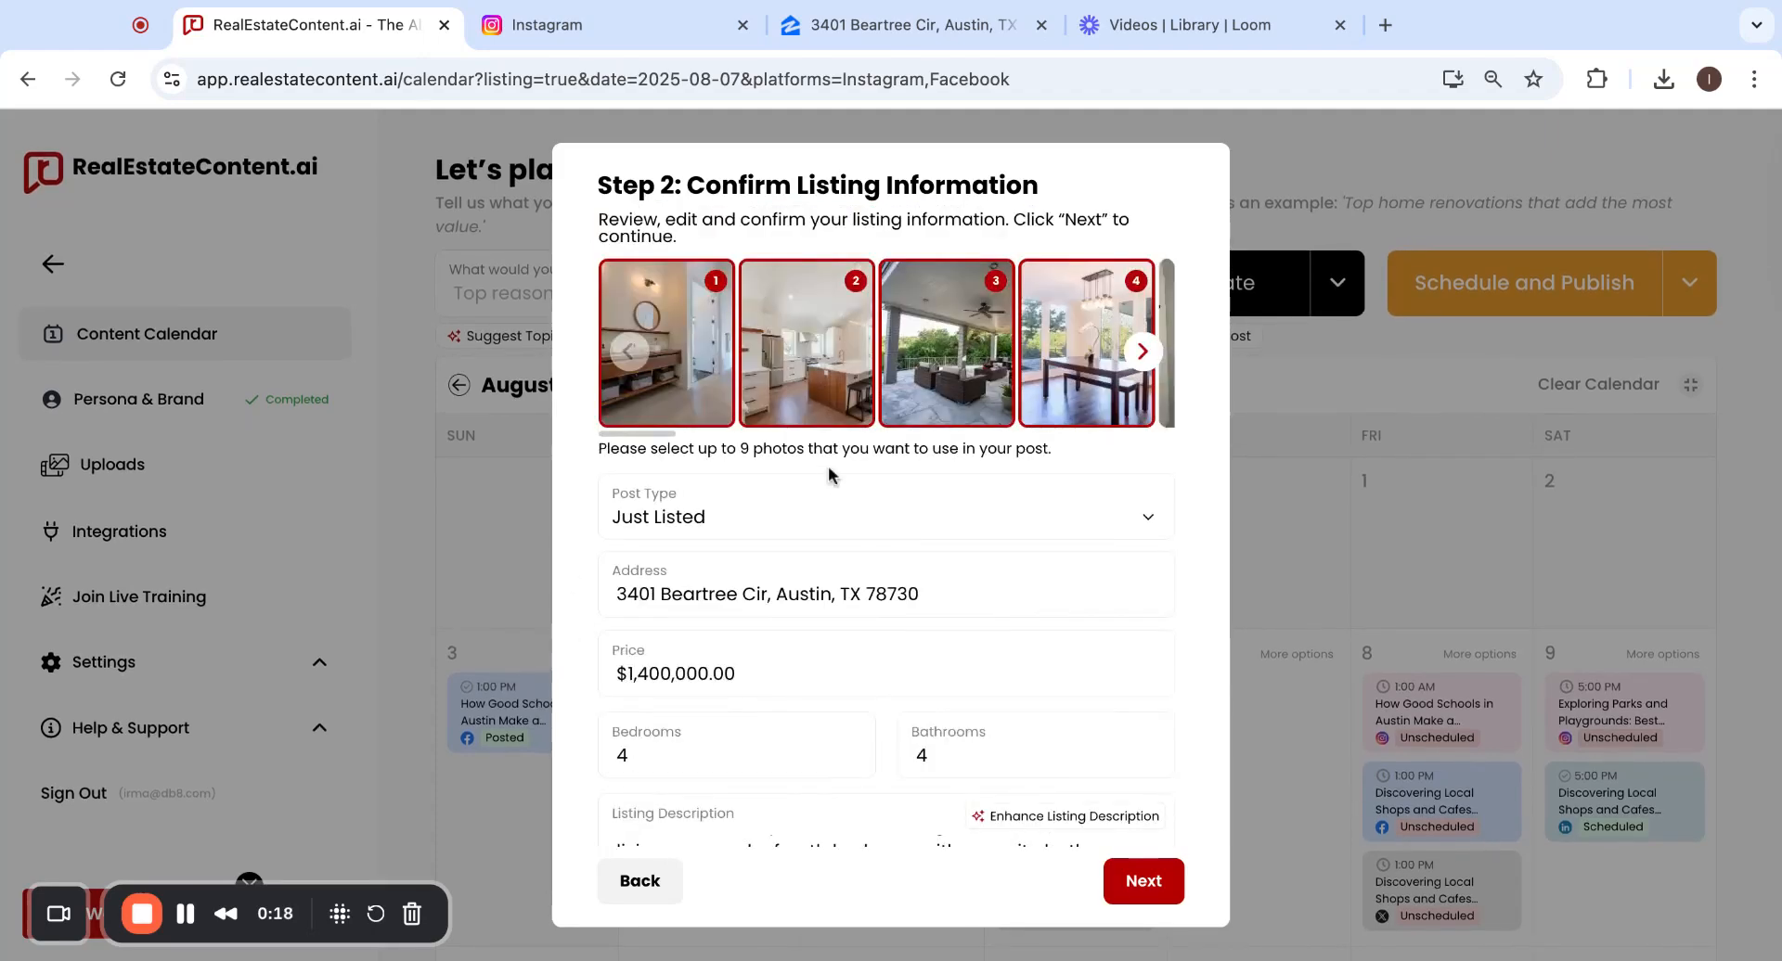
pyautogui.hscroll(5, 1037, 361)
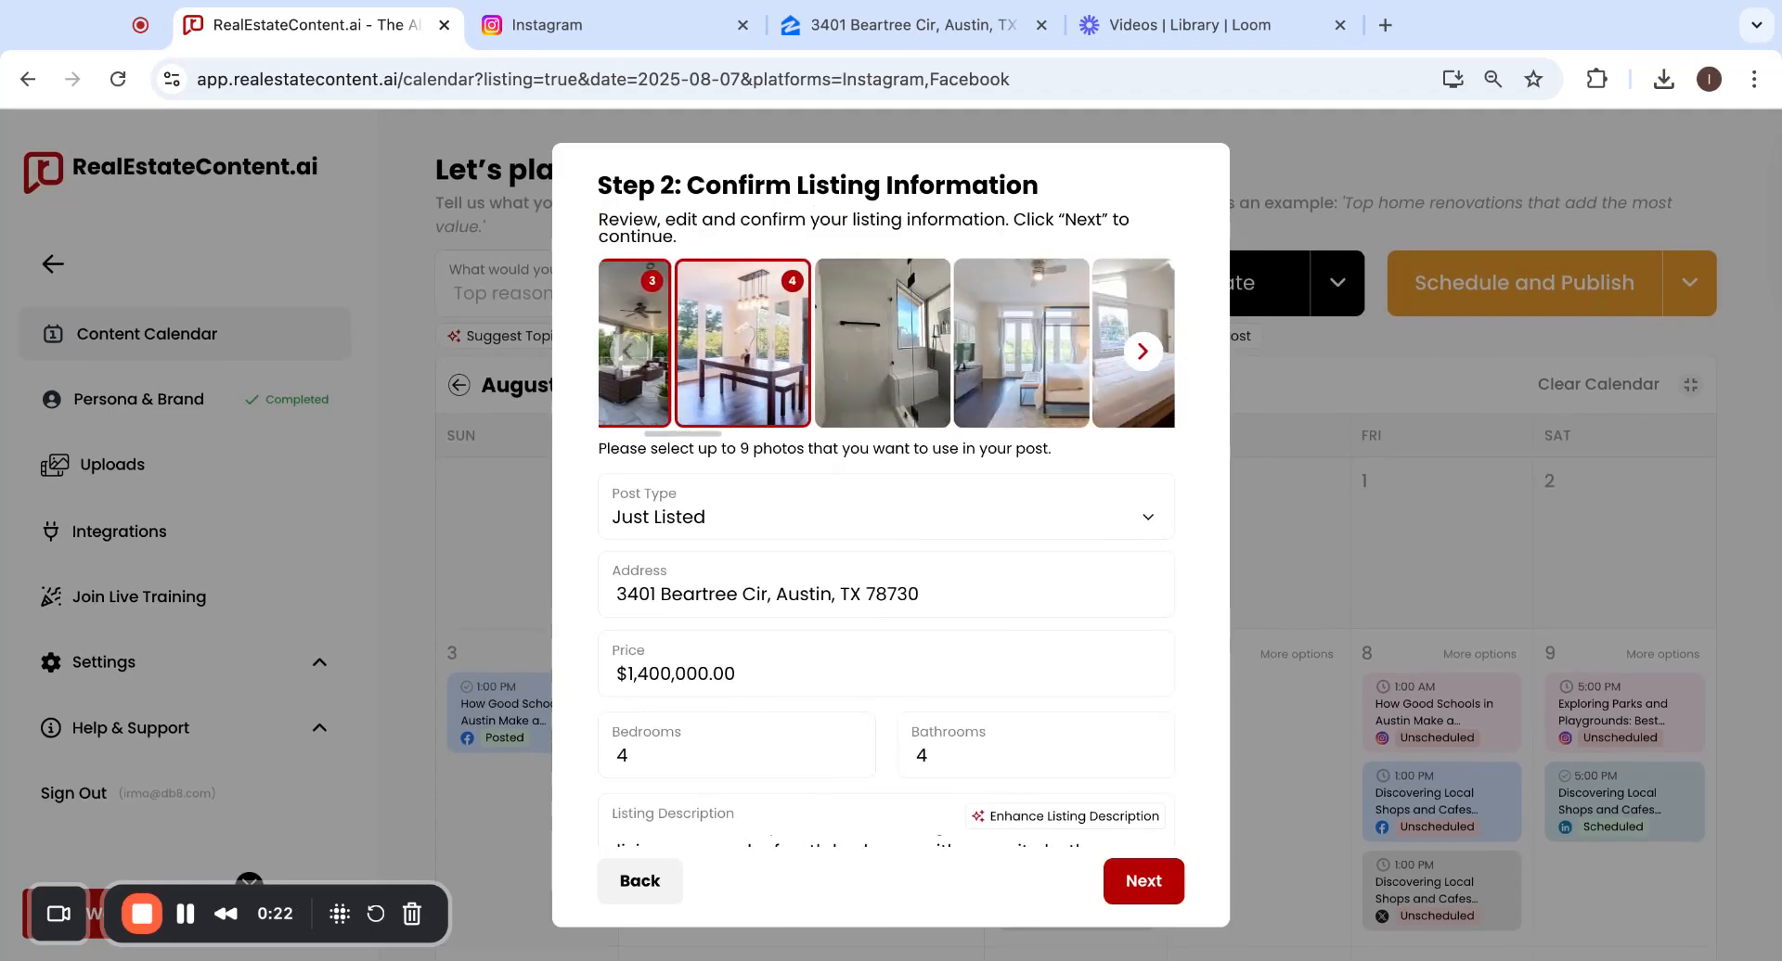
pyautogui.hscroll(8, 886, 343)
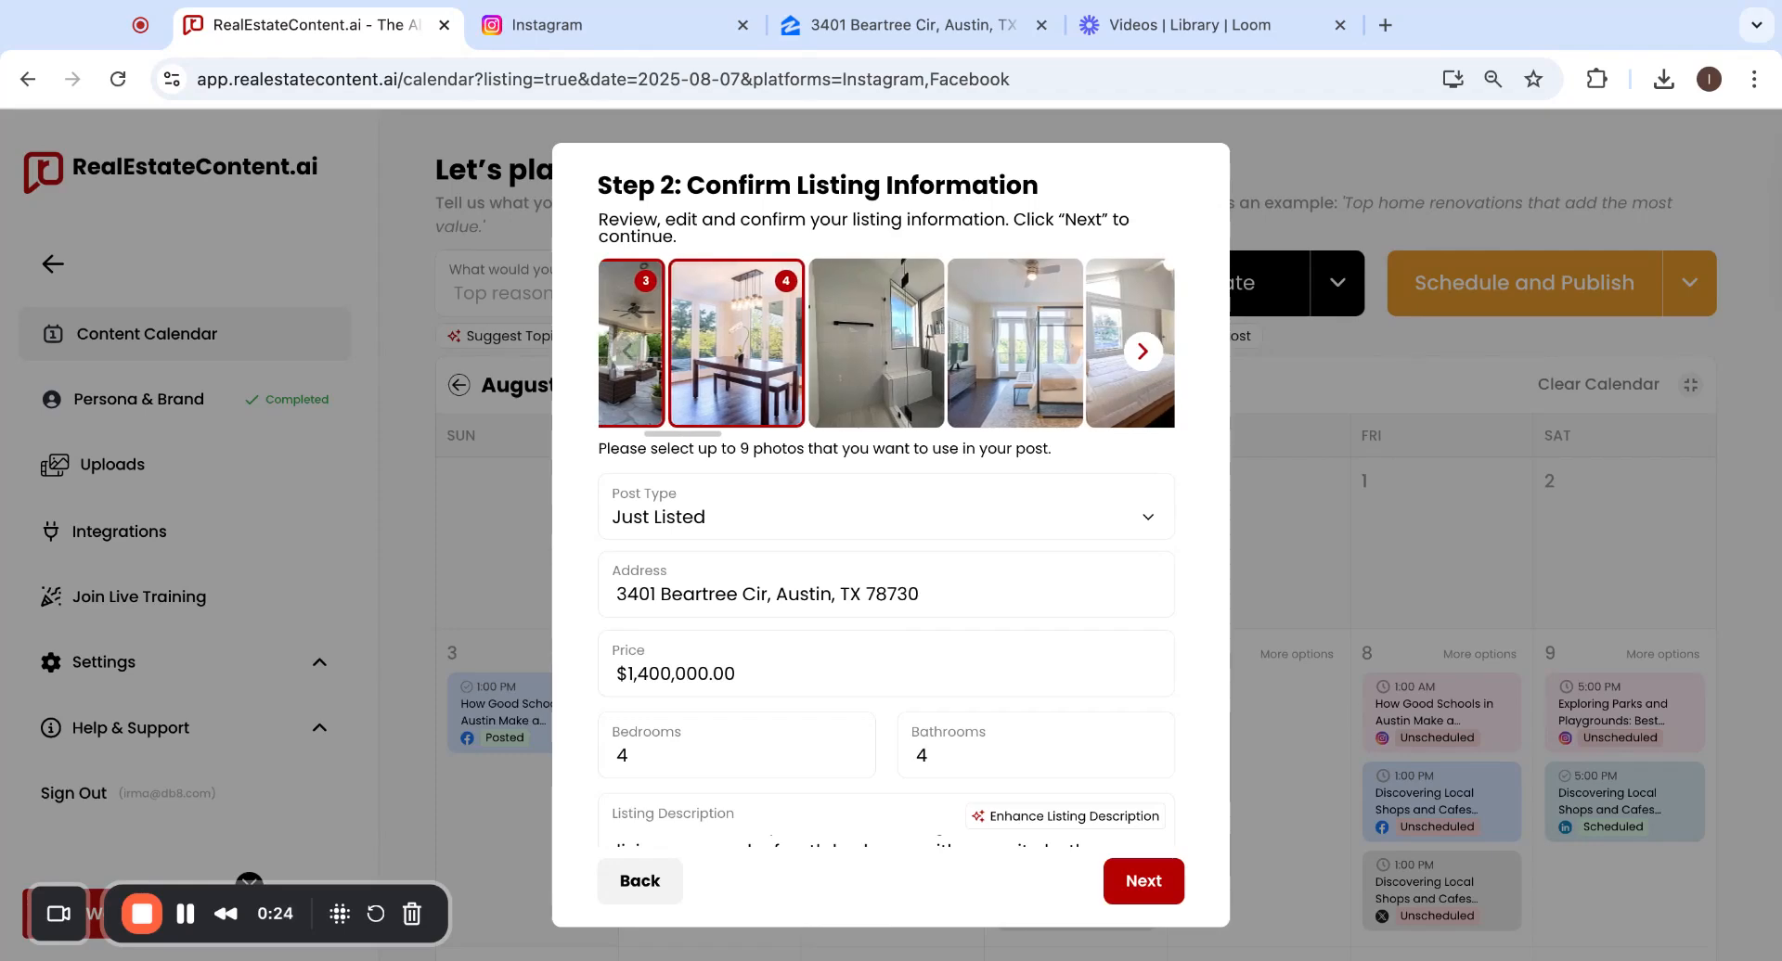
pyautogui.hscroll(8, 886, 344)
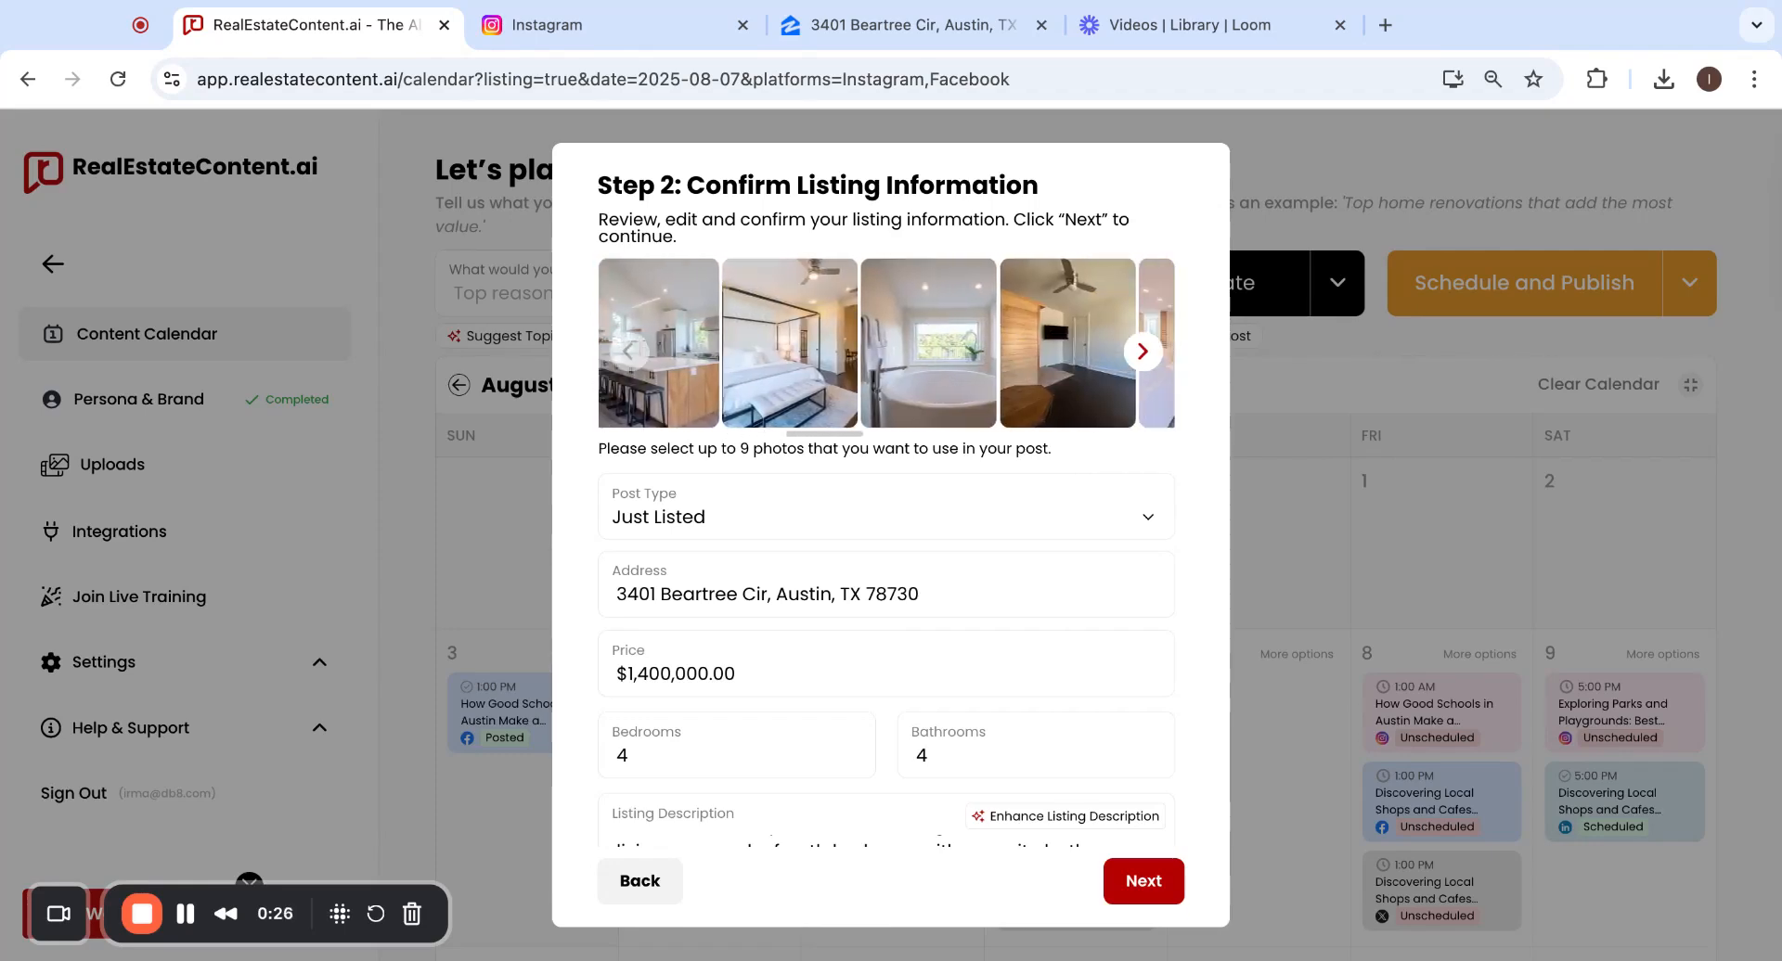
pyautogui.hscroll(6, 887, 344)
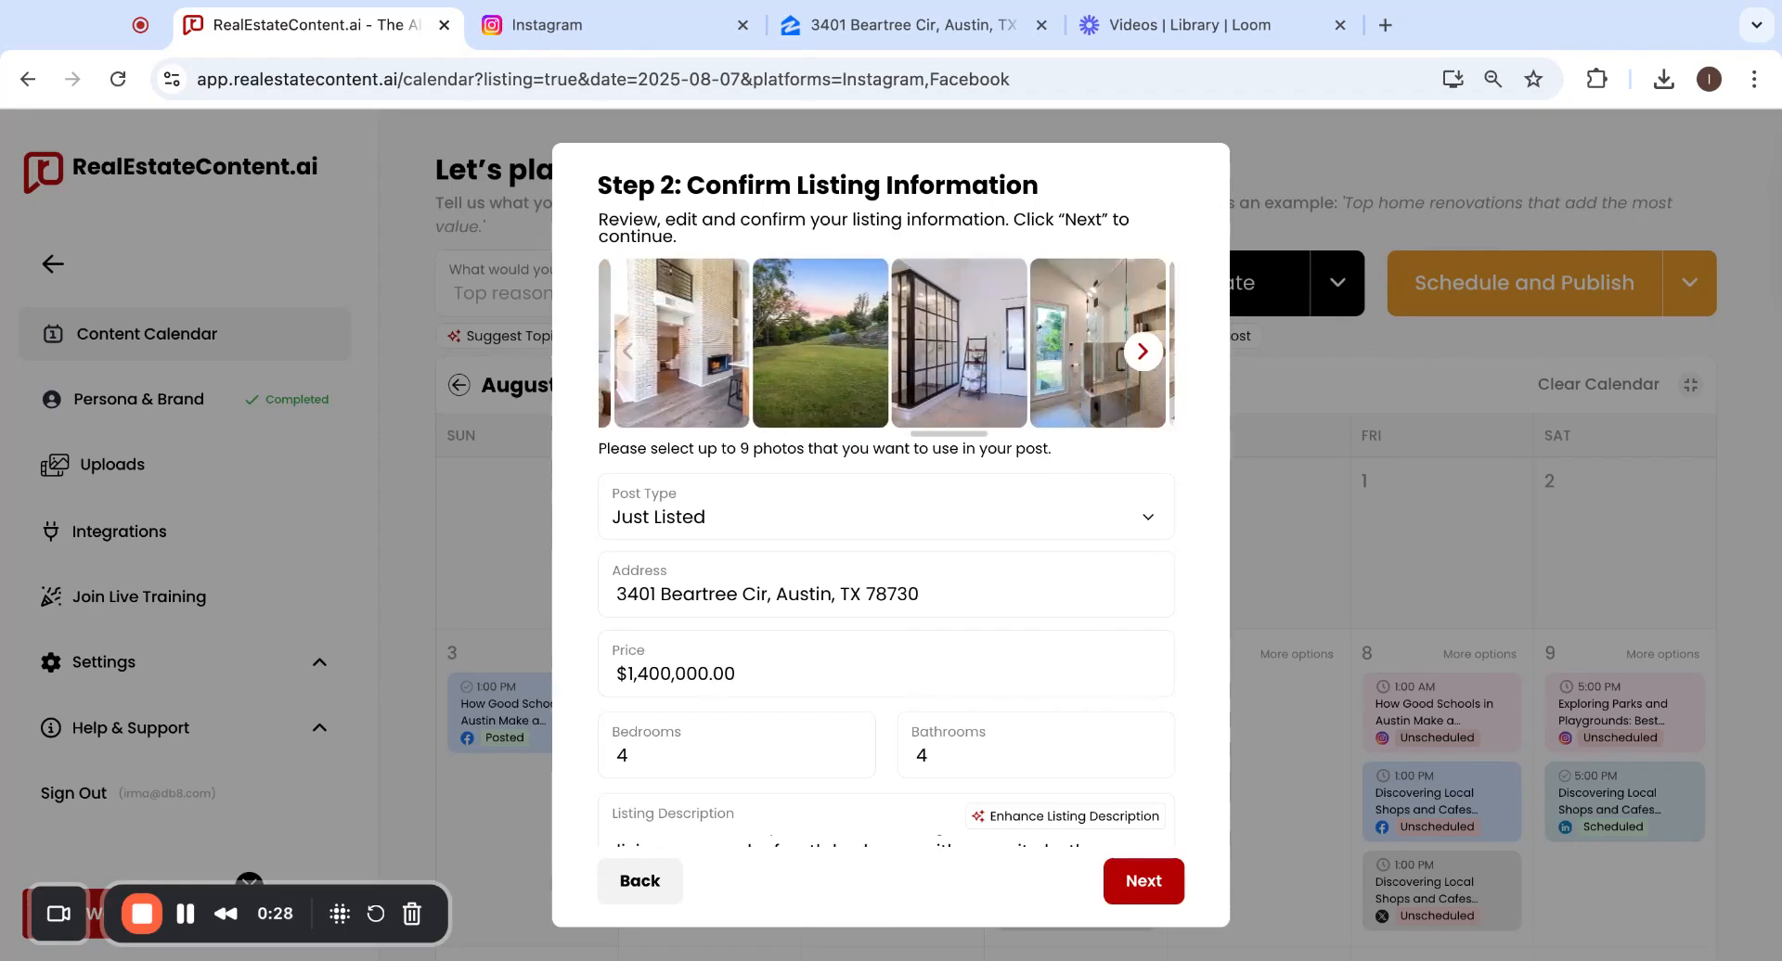
pyautogui.hscroll(-5, 886, 344)
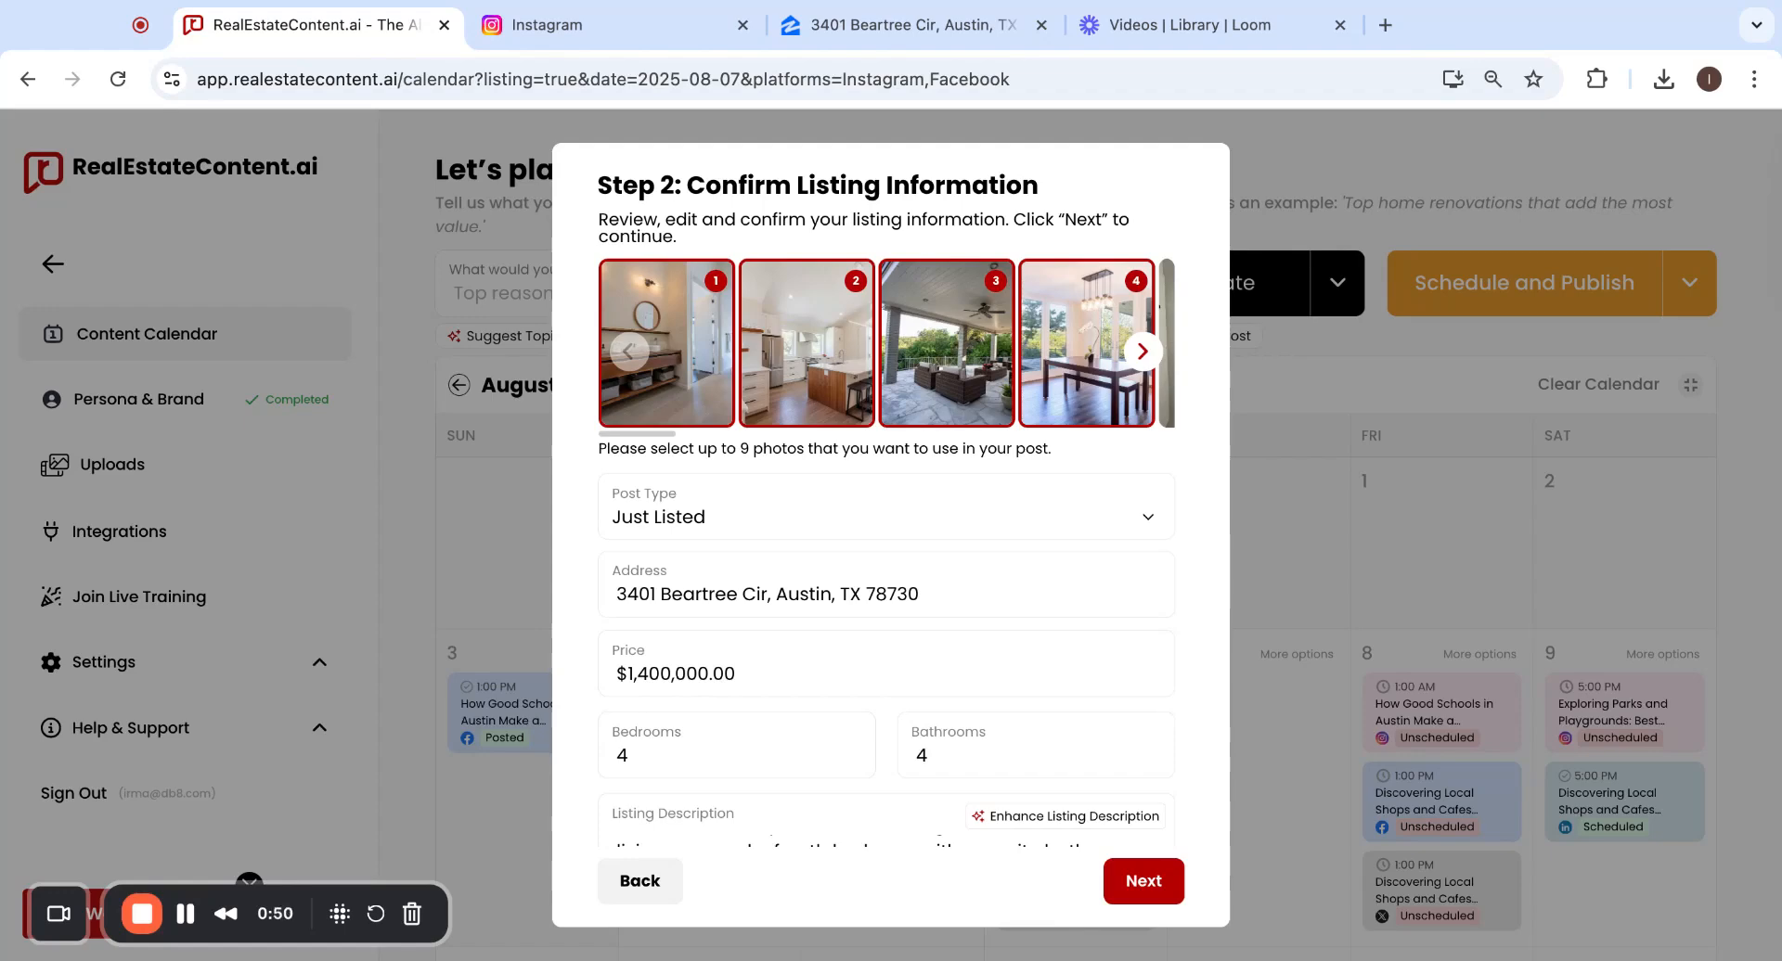
# Deselect the bathroom, kitchen, patio and dining room photos.
pyautogui.click(691, 369)
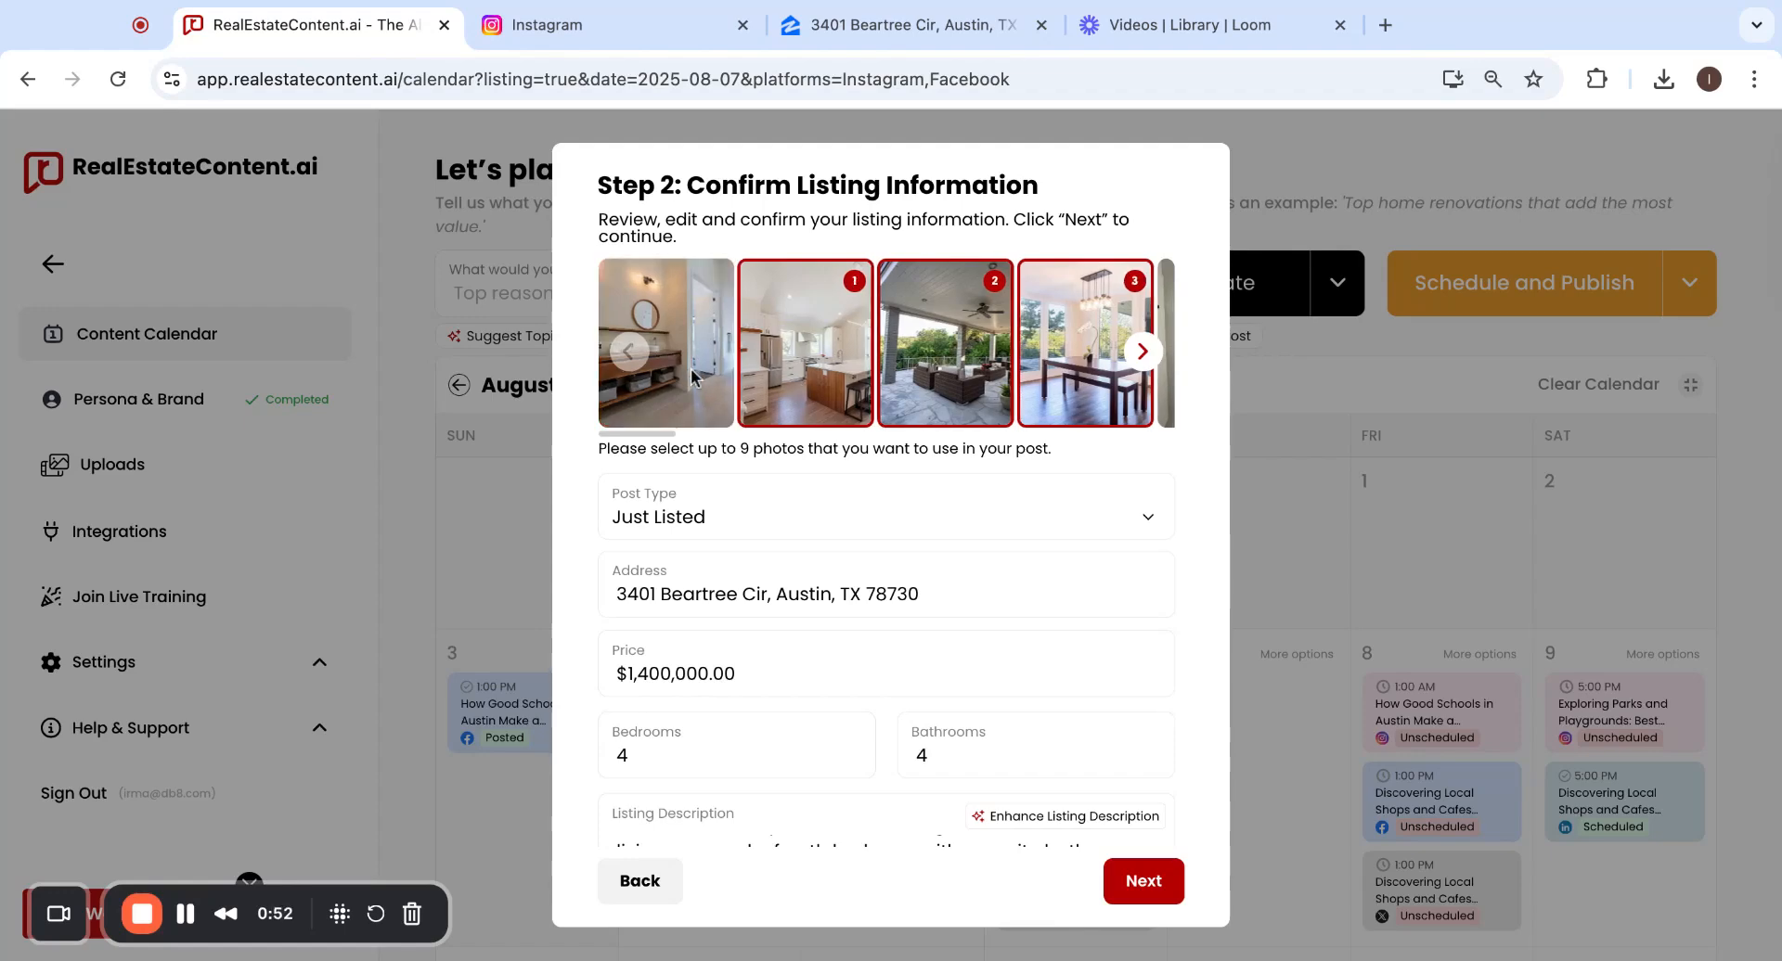
pyautogui.click(803, 371)
pyautogui.click(969, 381)
pyautogui.click(1065, 376)
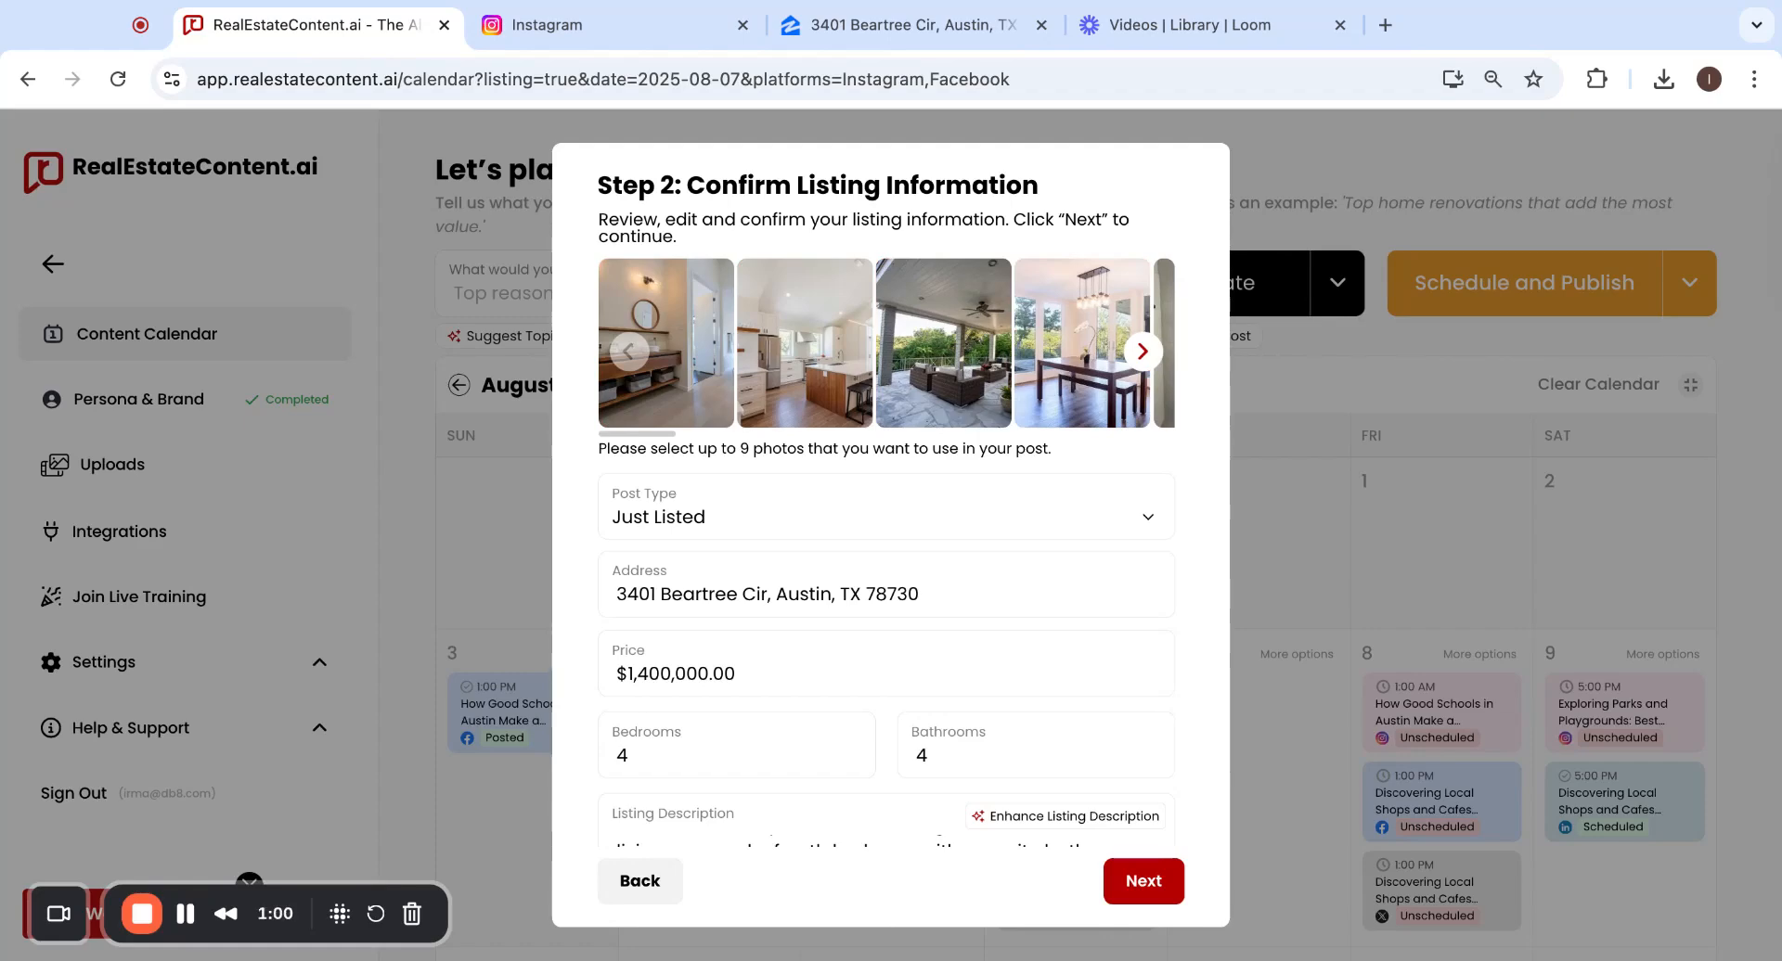
# Select the aerial house, lake aerial and fireplace room photos as the first three images.
pyautogui.hscroll(5, 886, 344)
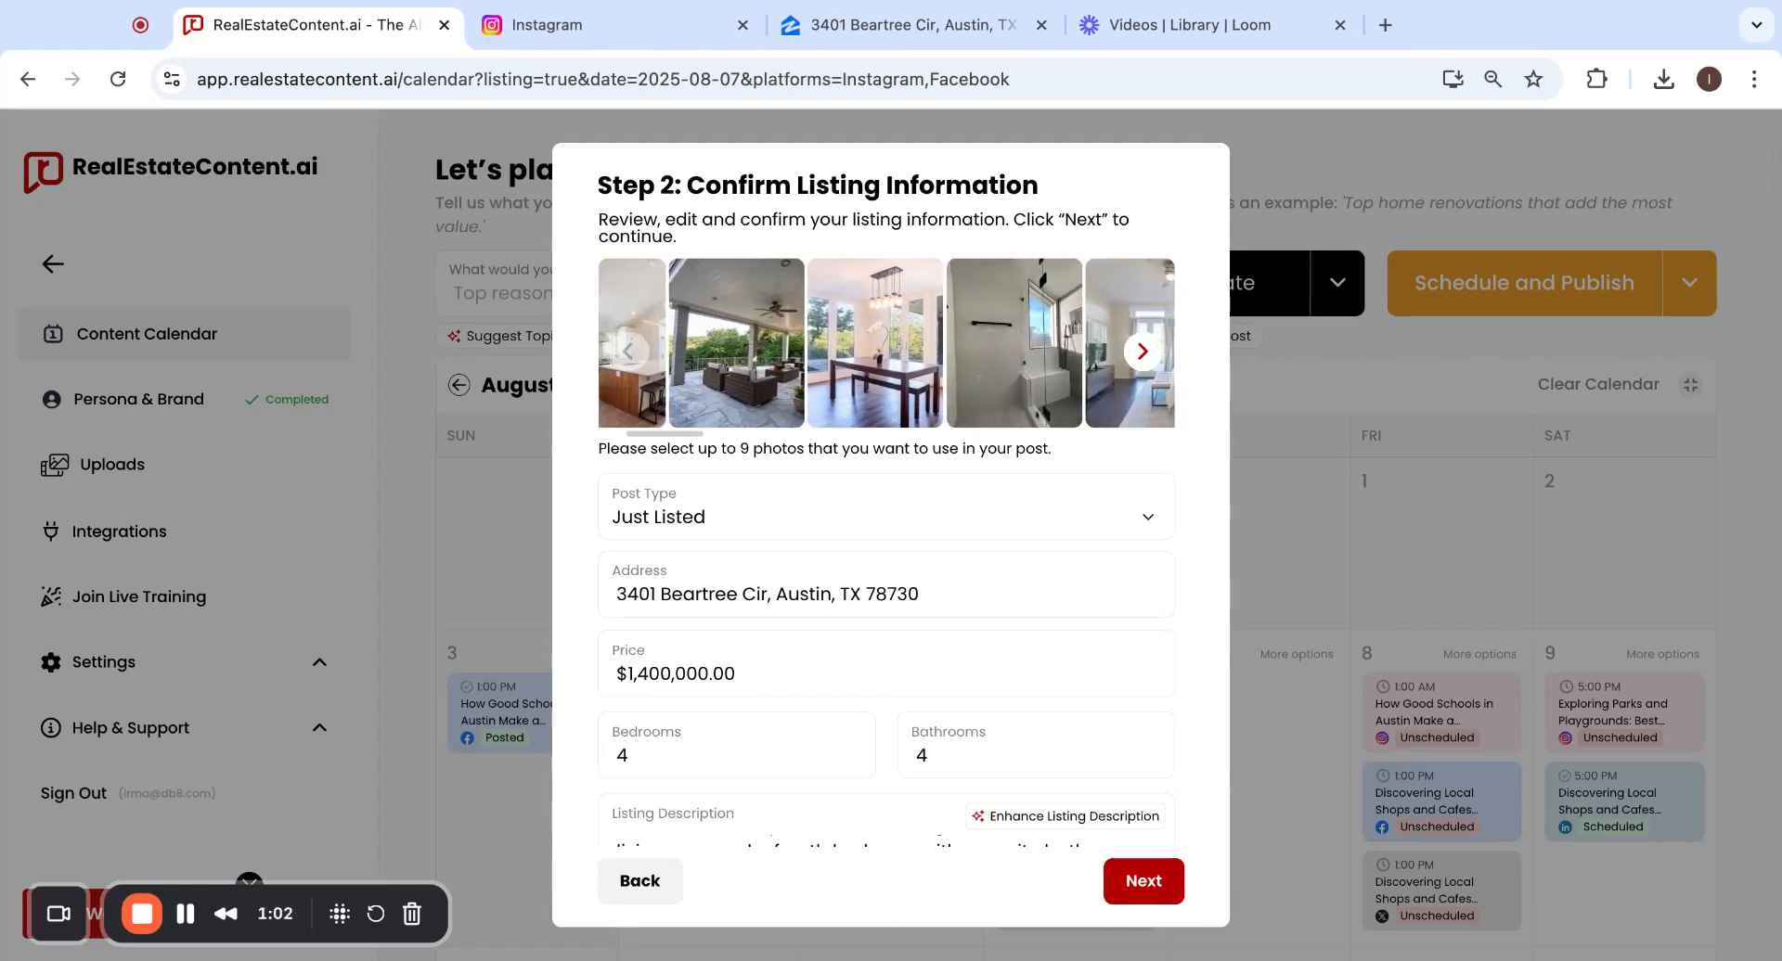
pyautogui.hscroll(4, 887, 343)
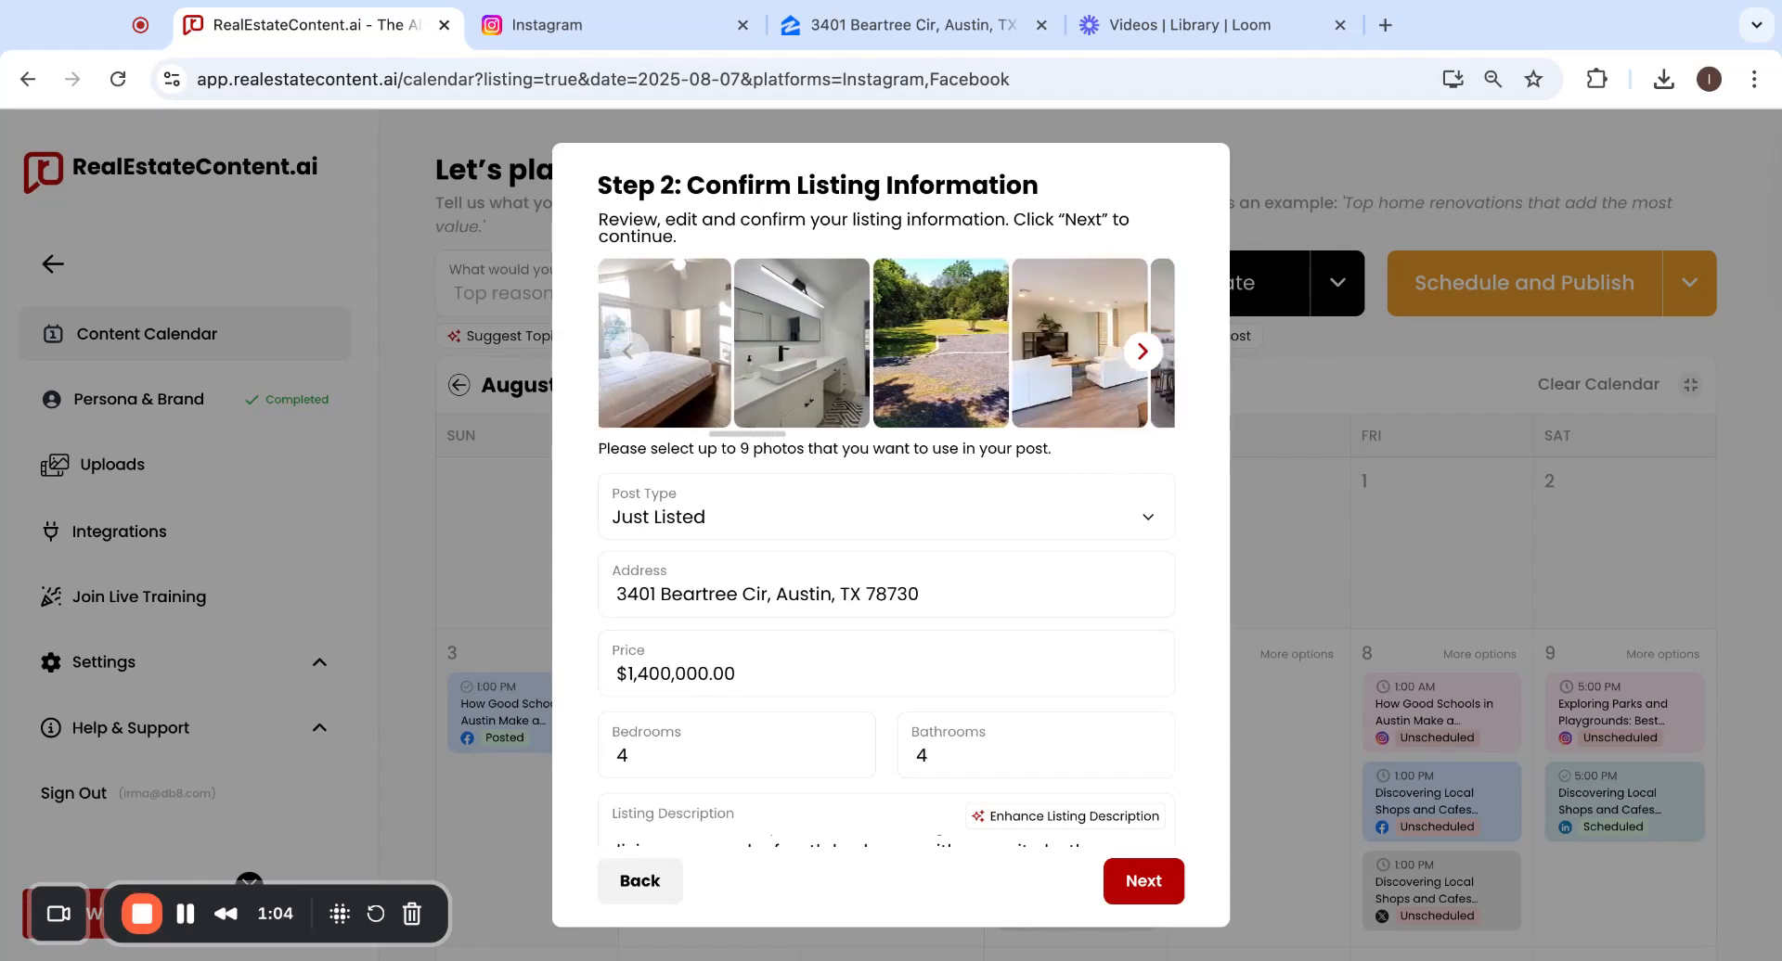
pyautogui.hscroll(5, 886, 344)
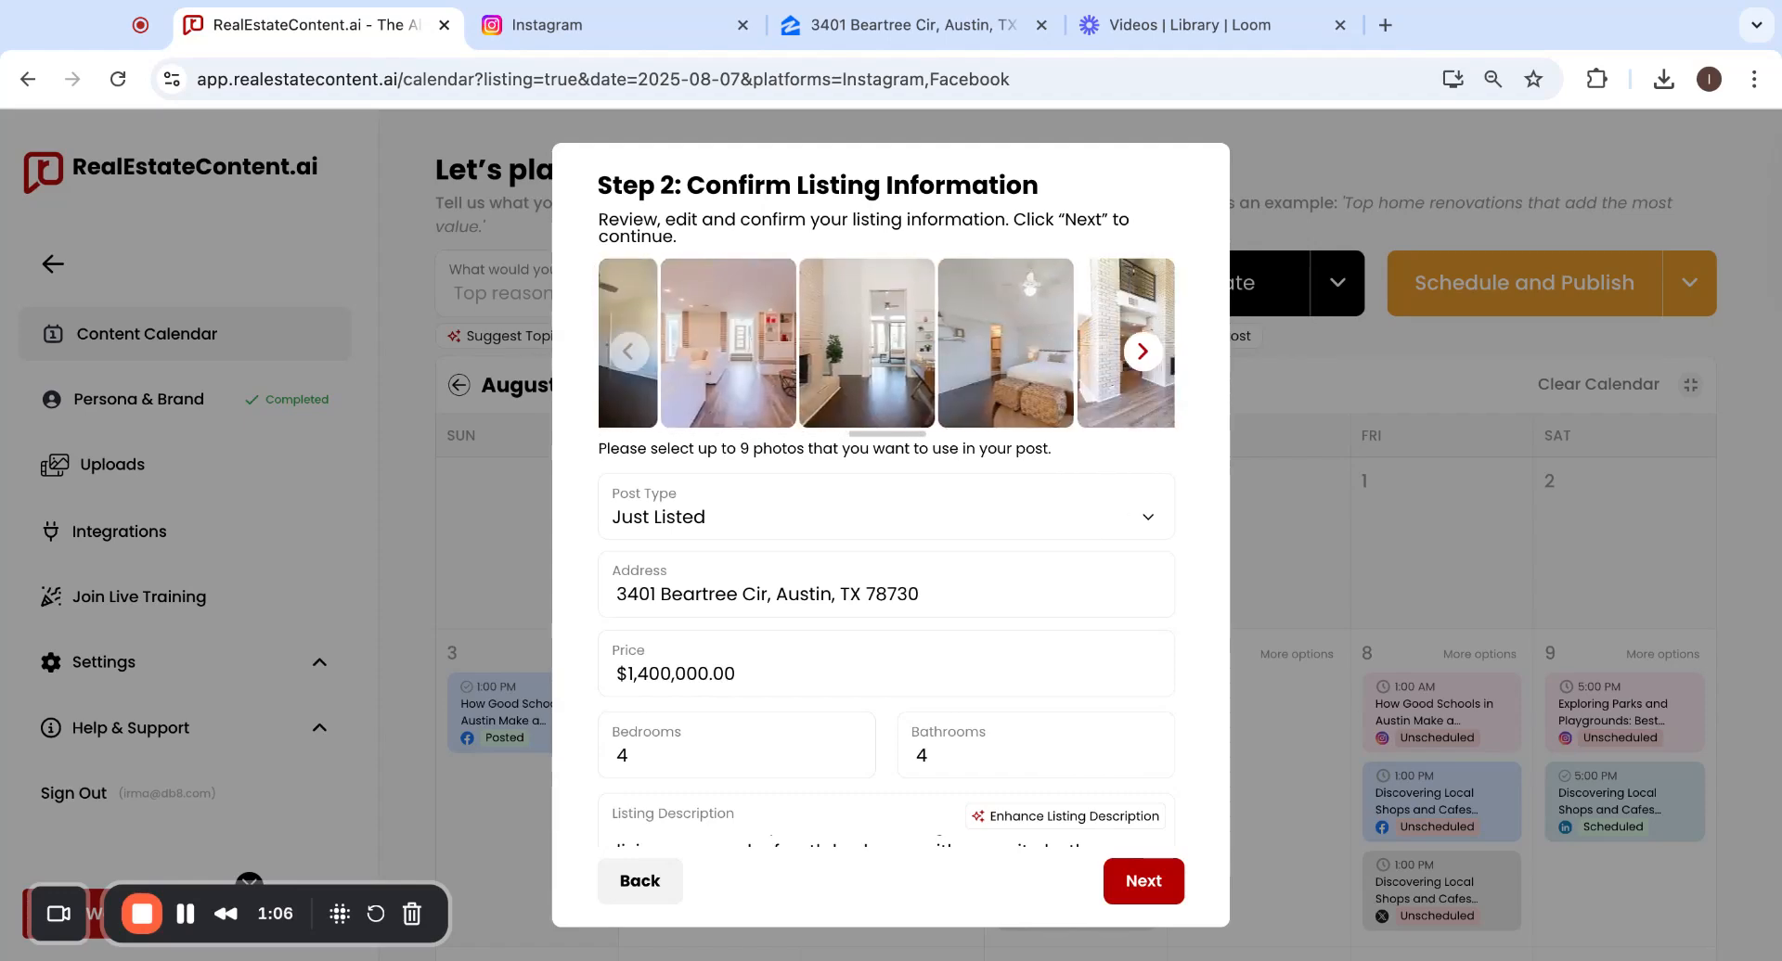
pyautogui.hscroll(4, 886, 343)
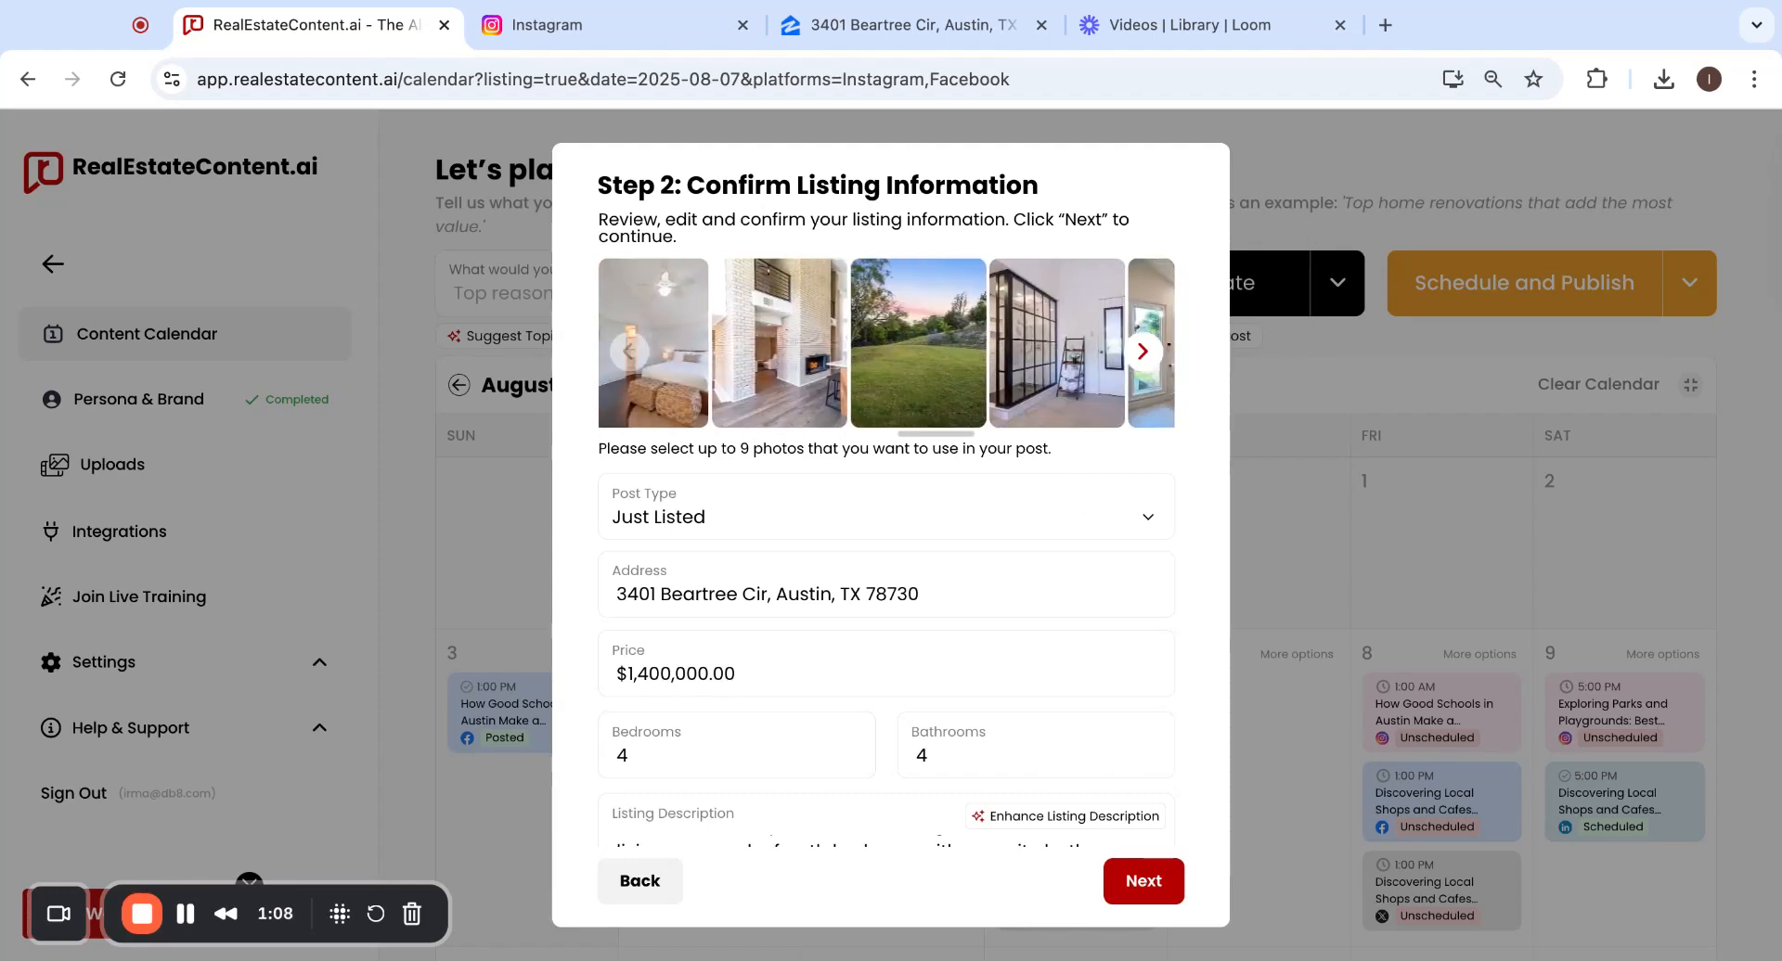
pyautogui.hscroll(3, 886, 343)
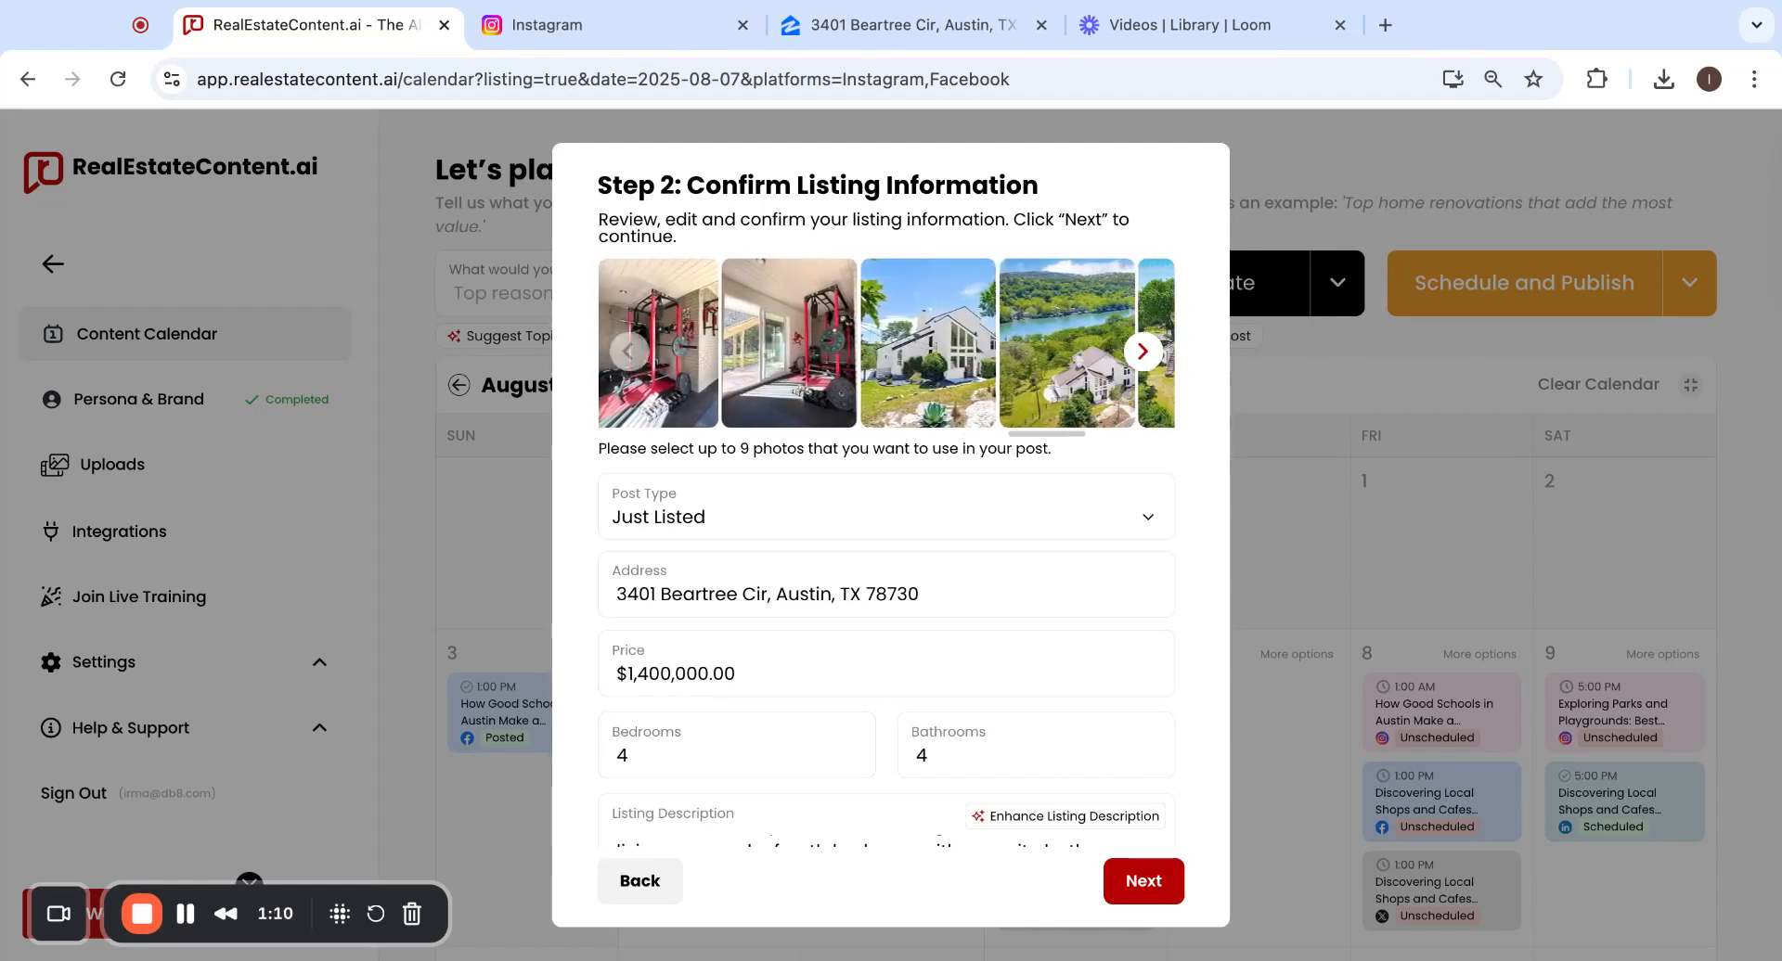
pyautogui.hscroll(2, 905, 382)
pyautogui.scroll(-1, 897, 365)
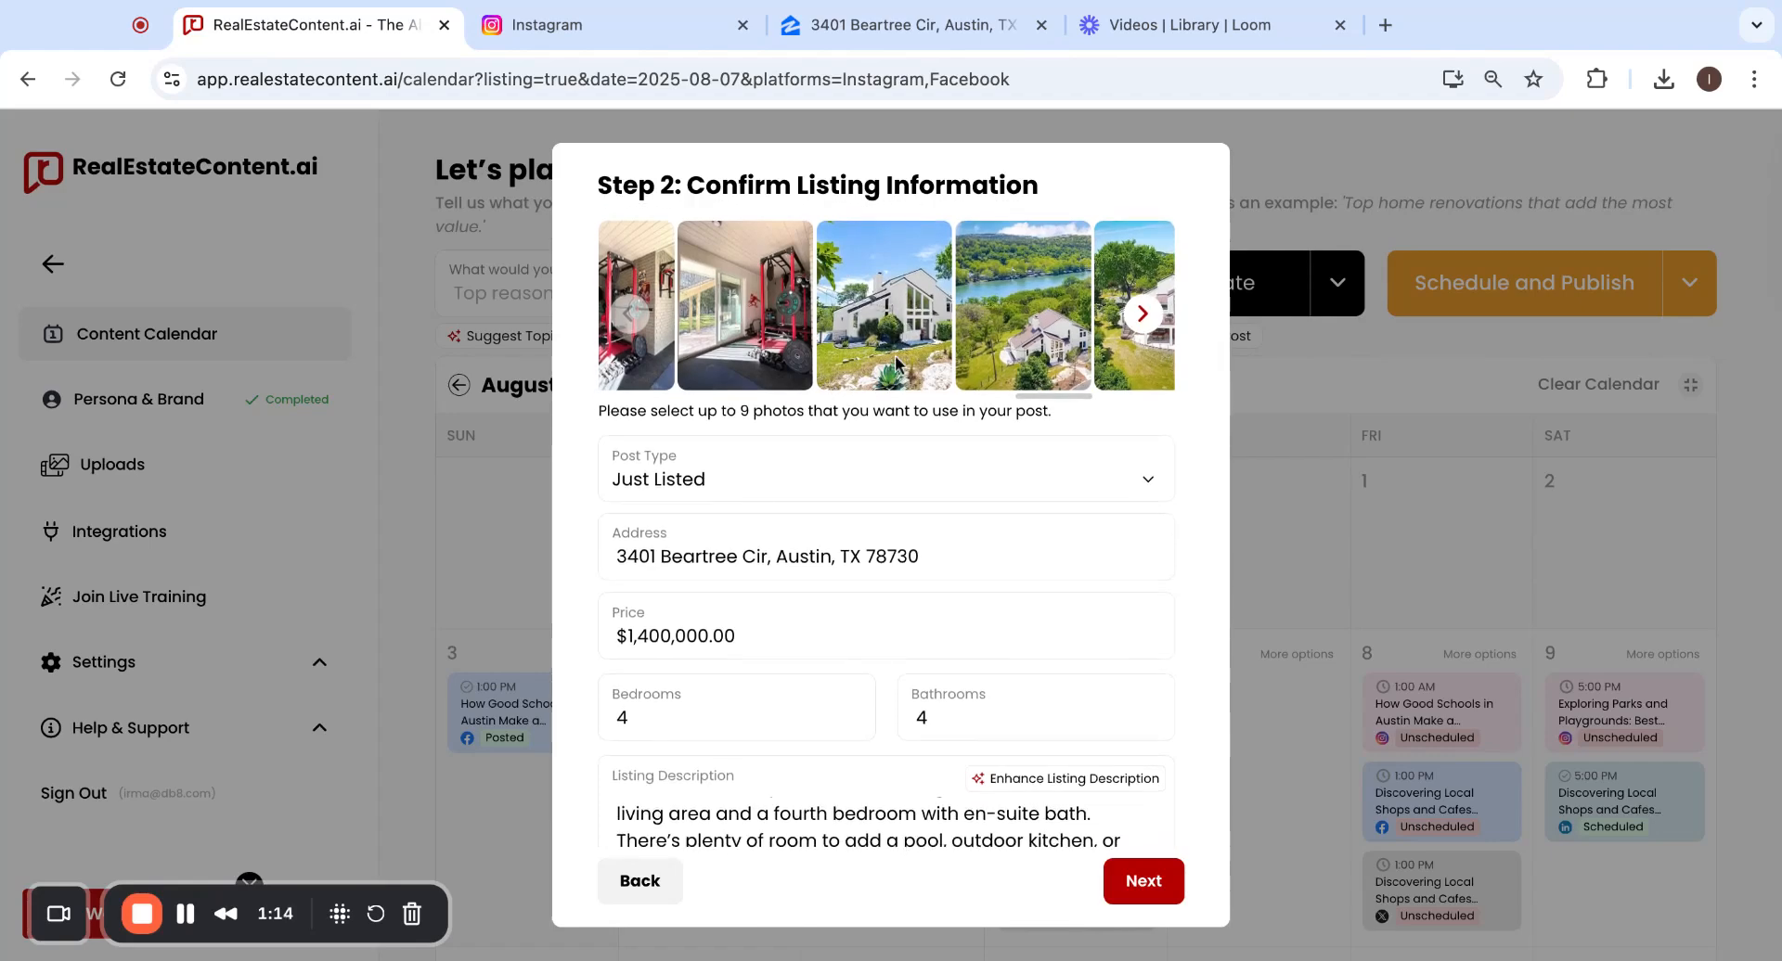
pyautogui.scroll(1, 897, 365)
pyautogui.hscroll(3, 897, 384)
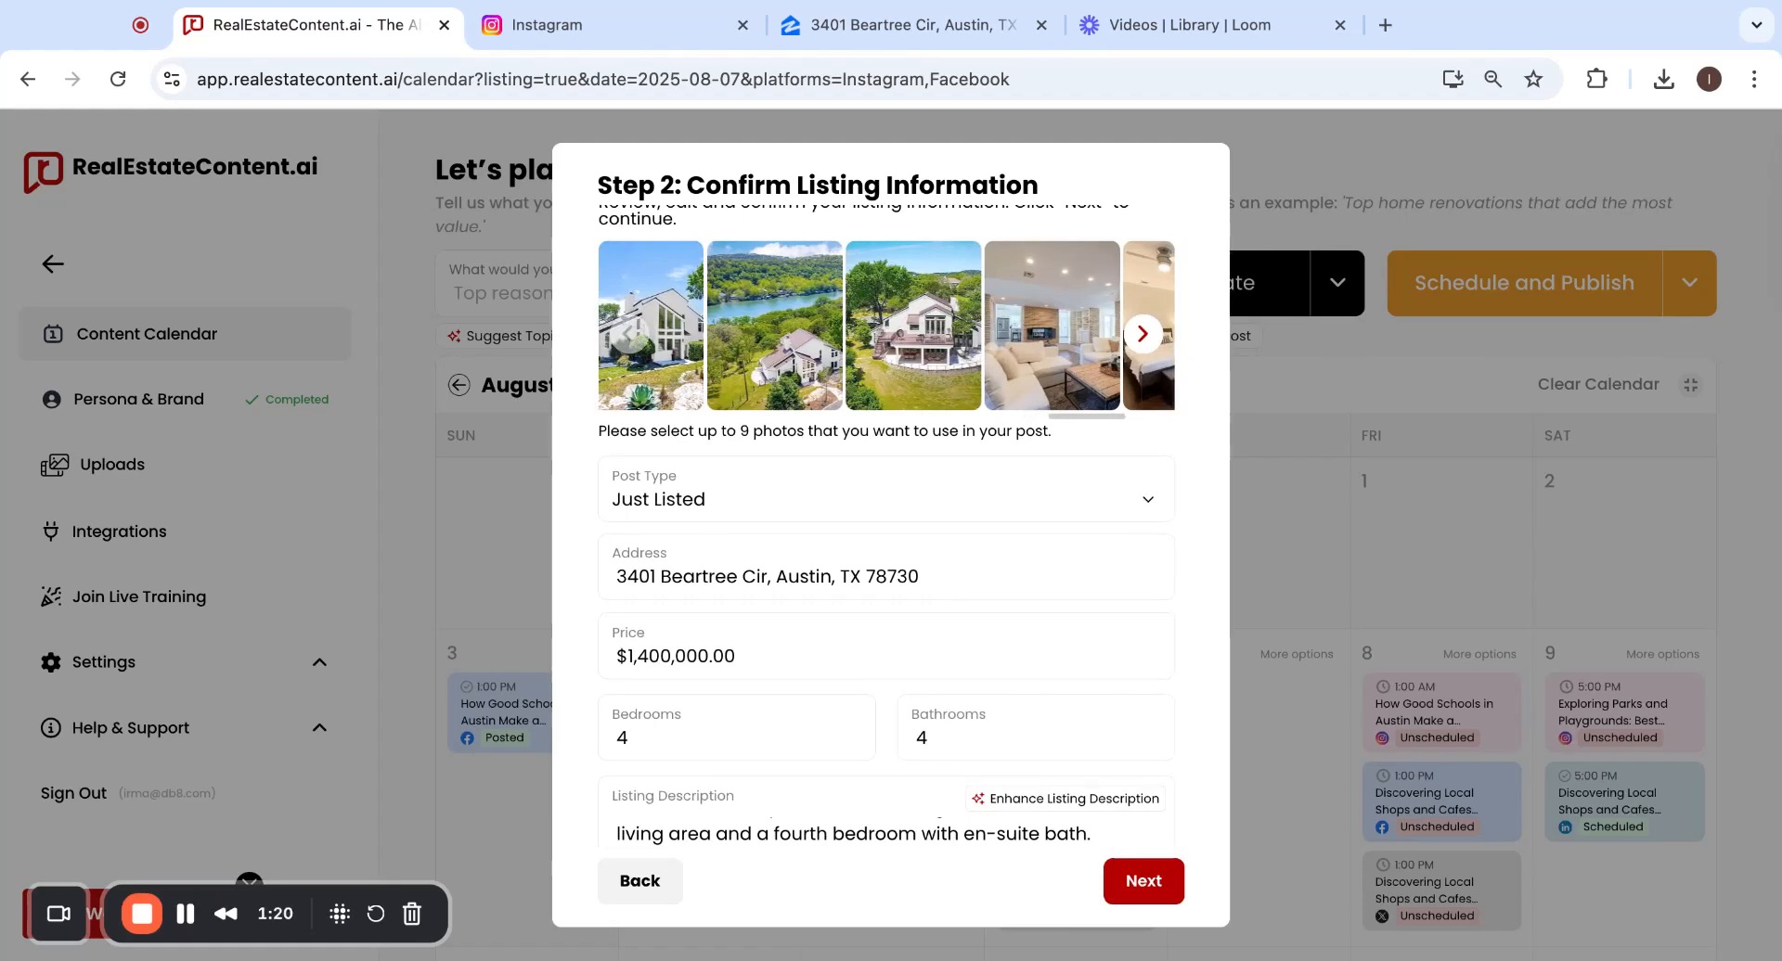
pyautogui.click(926, 345)
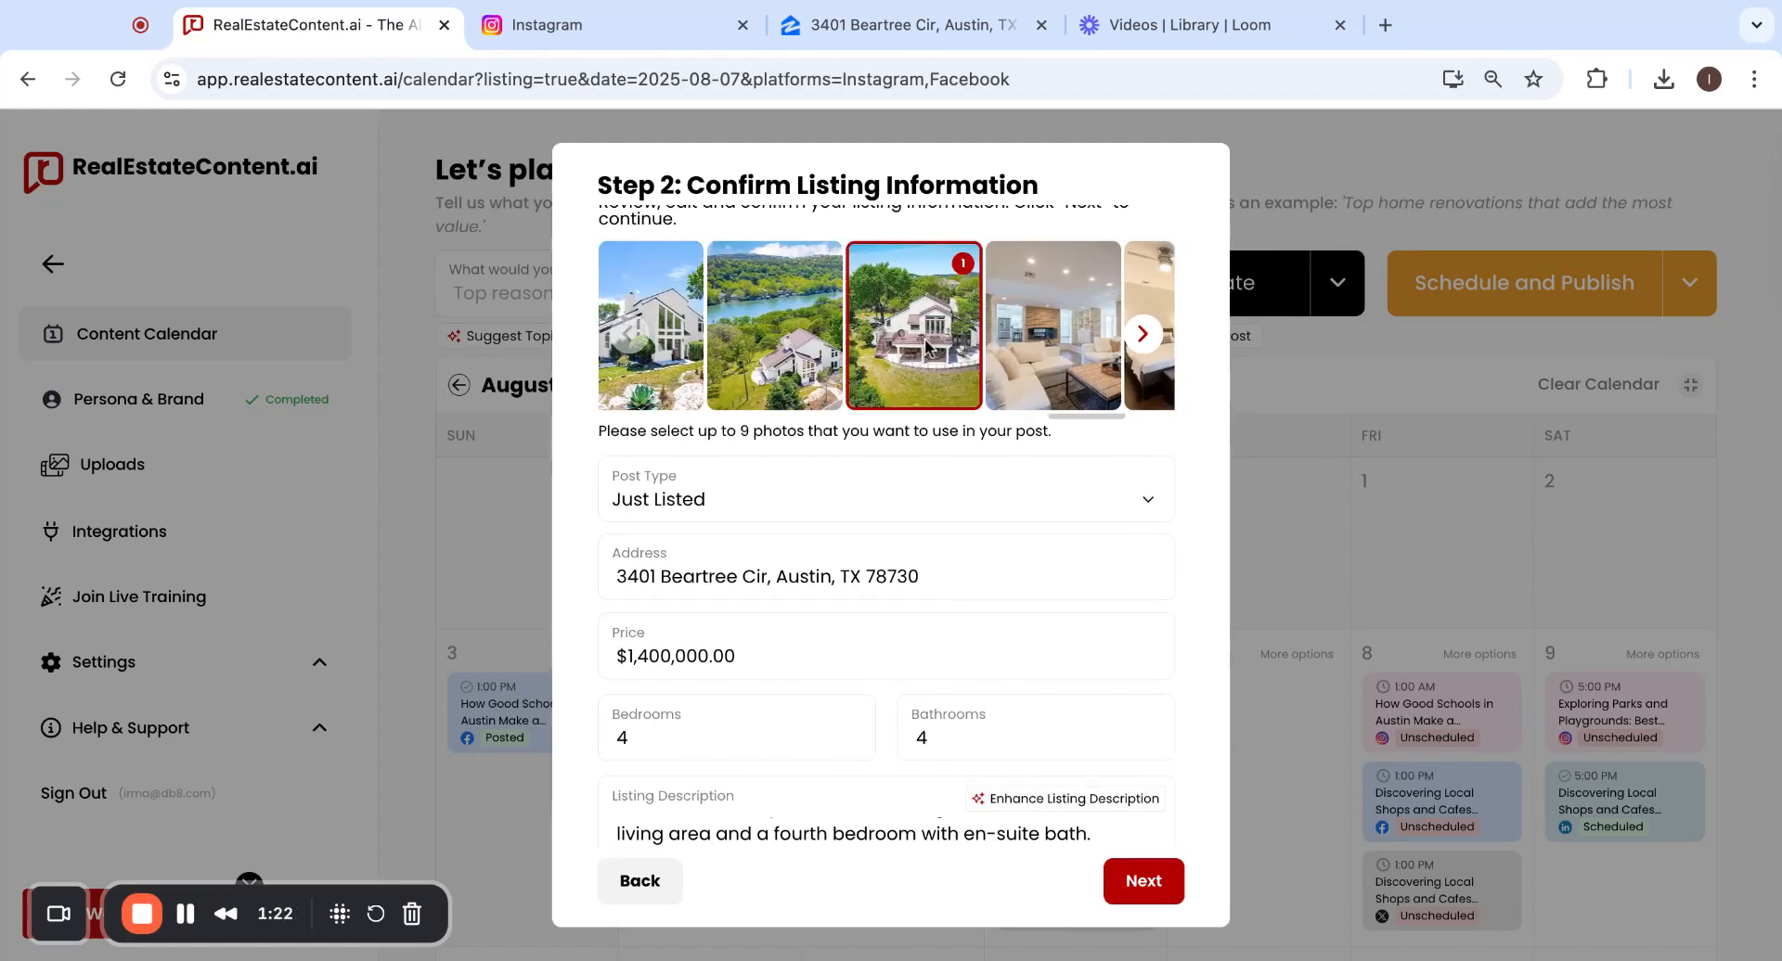
pyautogui.hscroll(2, 926, 345)
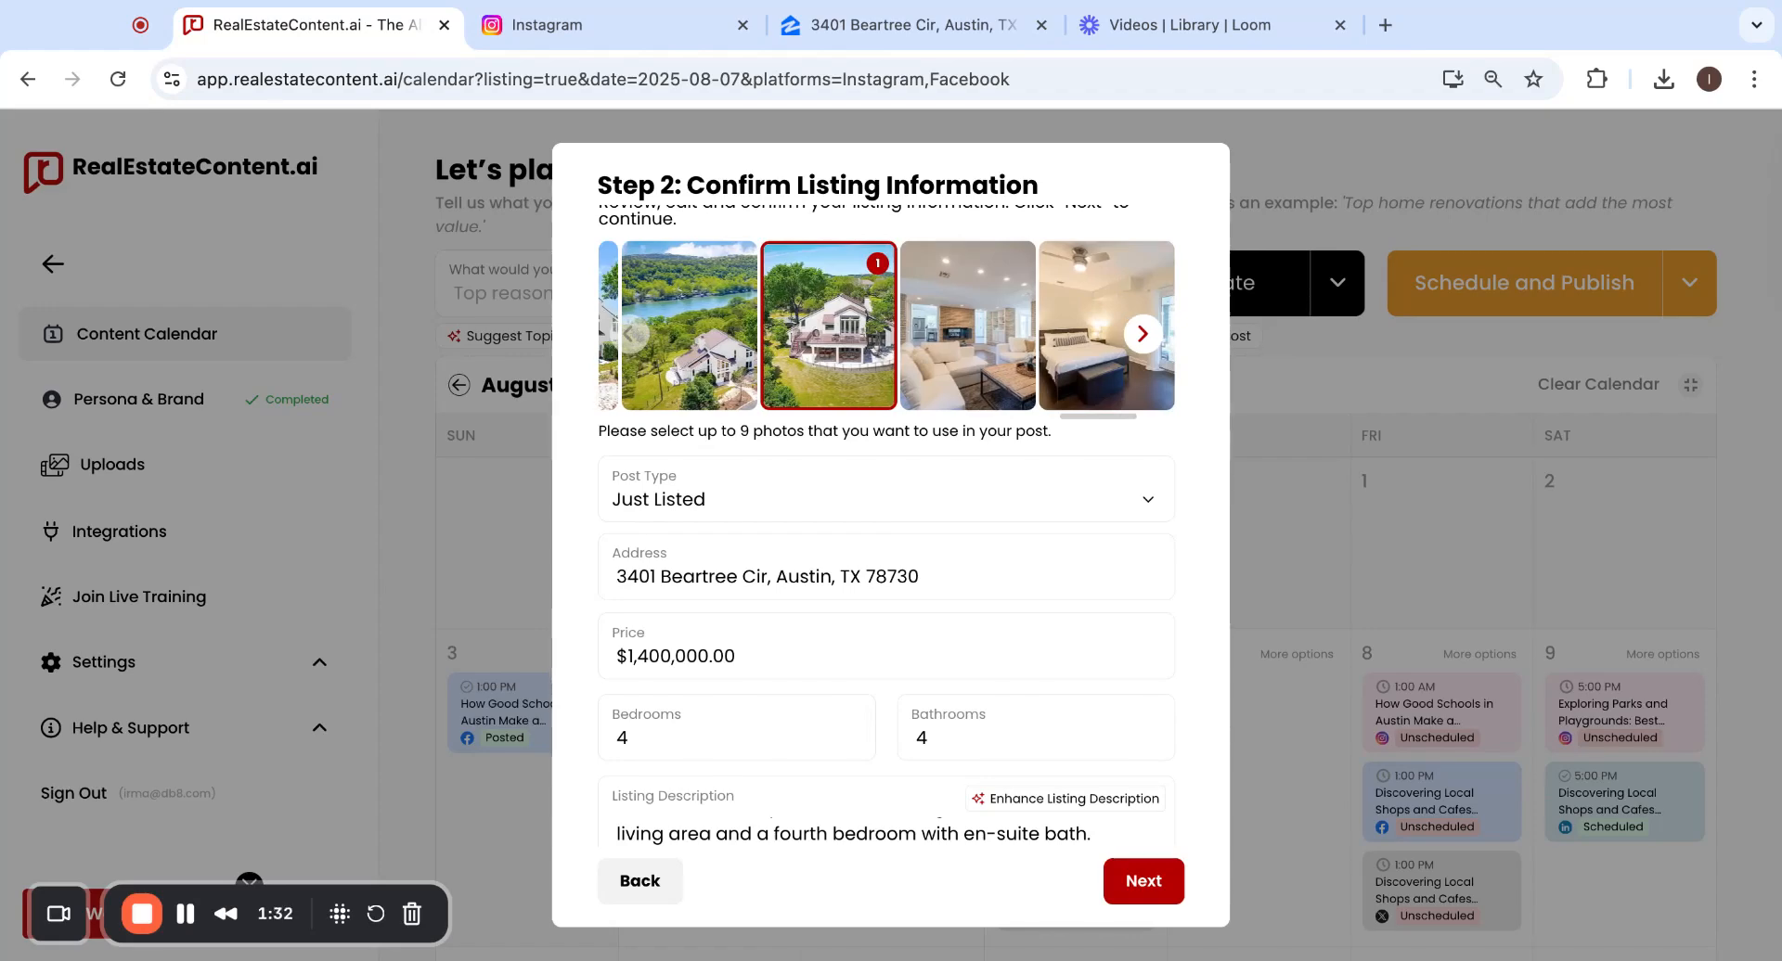
pyautogui.hscroll(-4, 855, 386)
pyautogui.hscroll(2, 854, 386)
pyautogui.click(804, 306)
pyautogui.hscroll(-4, 916, 347)
pyautogui.hscroll(-4, 915, 347)
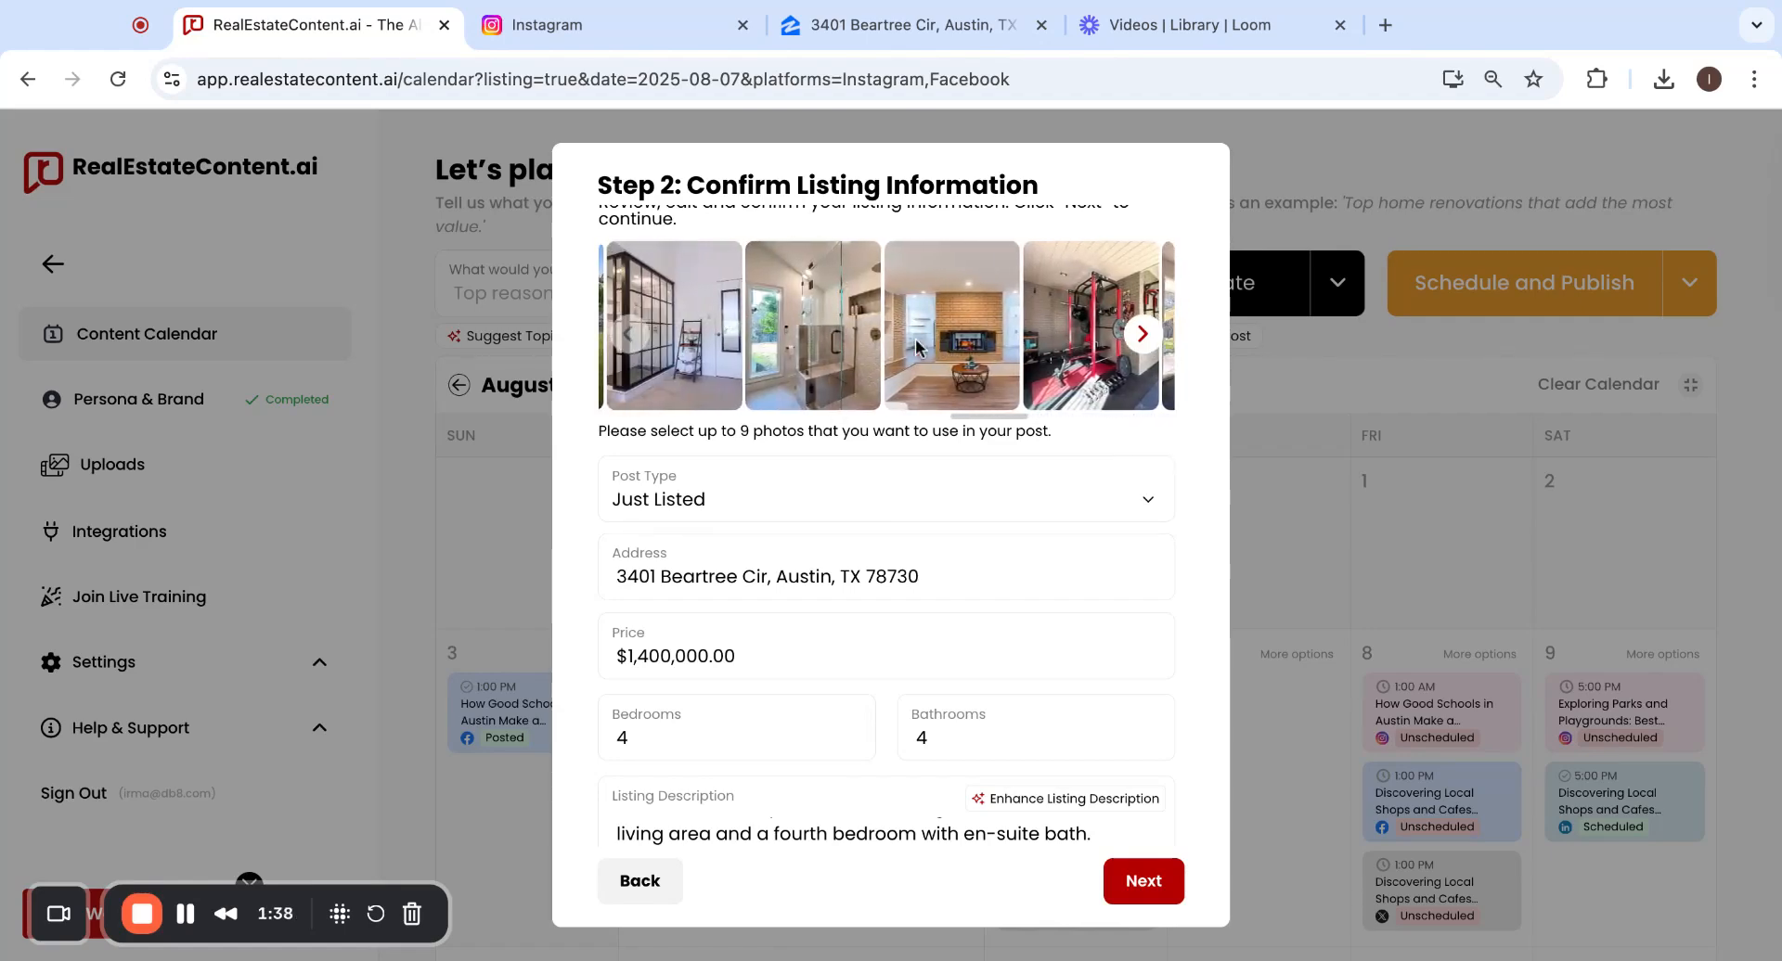
pyautogui.click(981, 343)
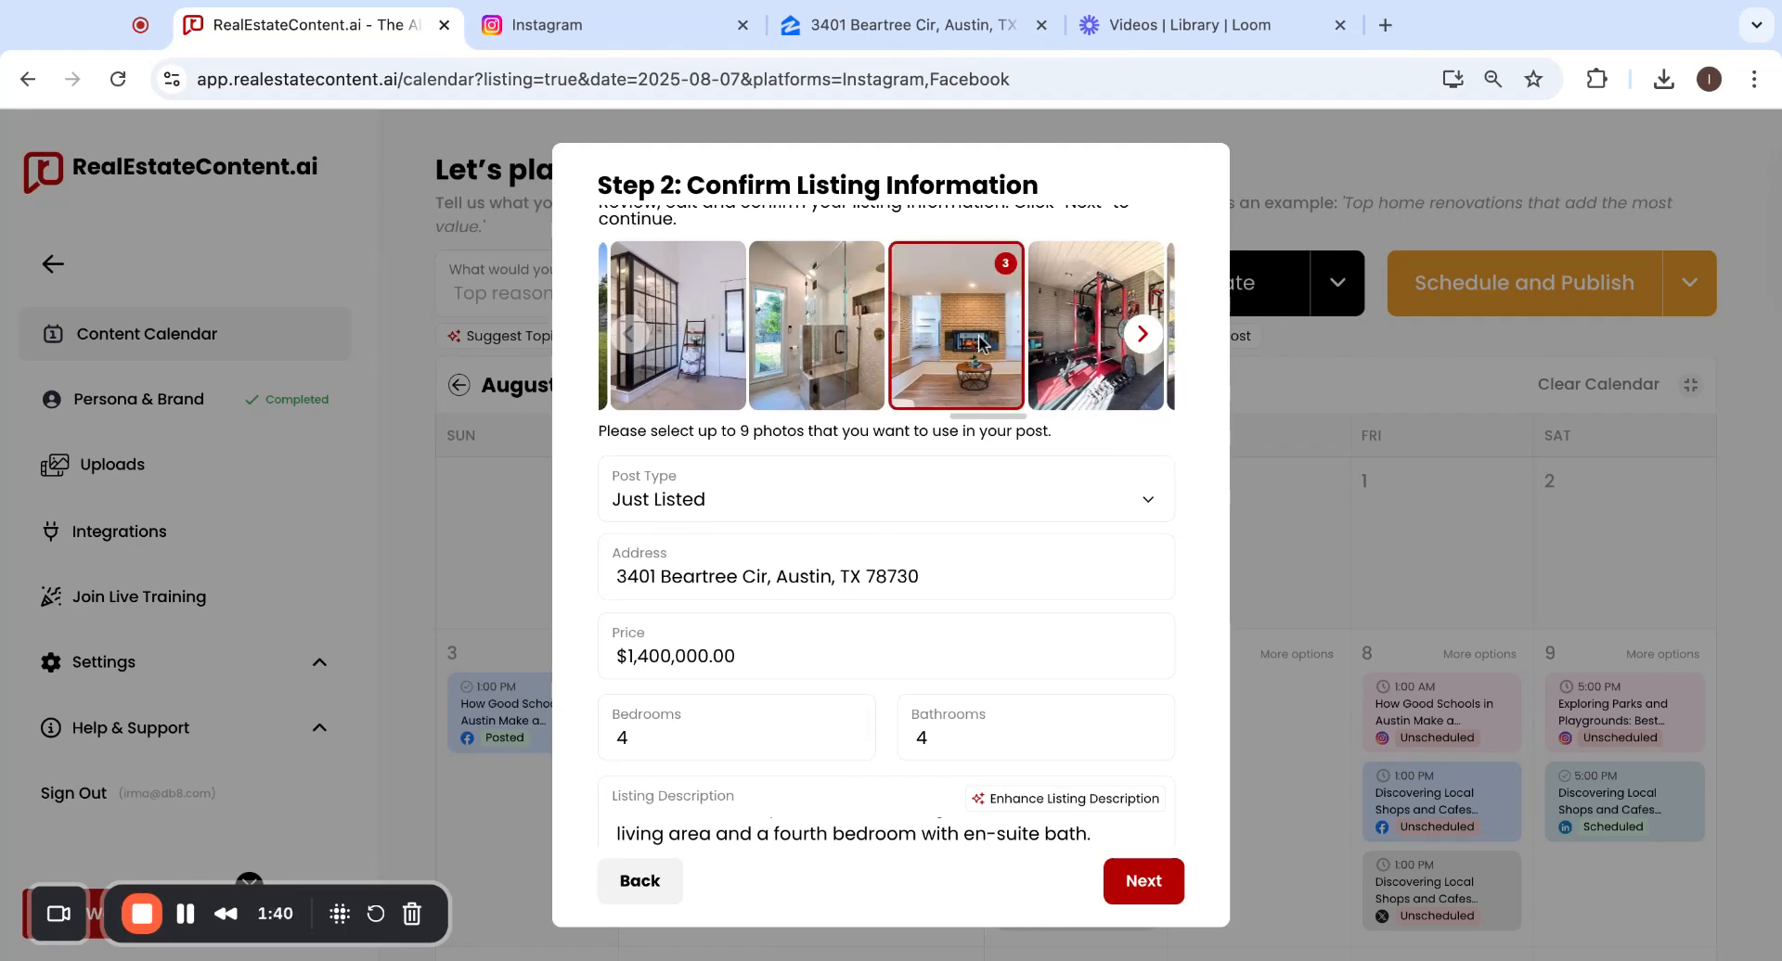
# Add the kitchen, gym, living room and bathroom vanity photos, then review the description.
pyautogui.hscroll(-5, 975, 347)
pyautogui.hscroll(-5, 970, 350)
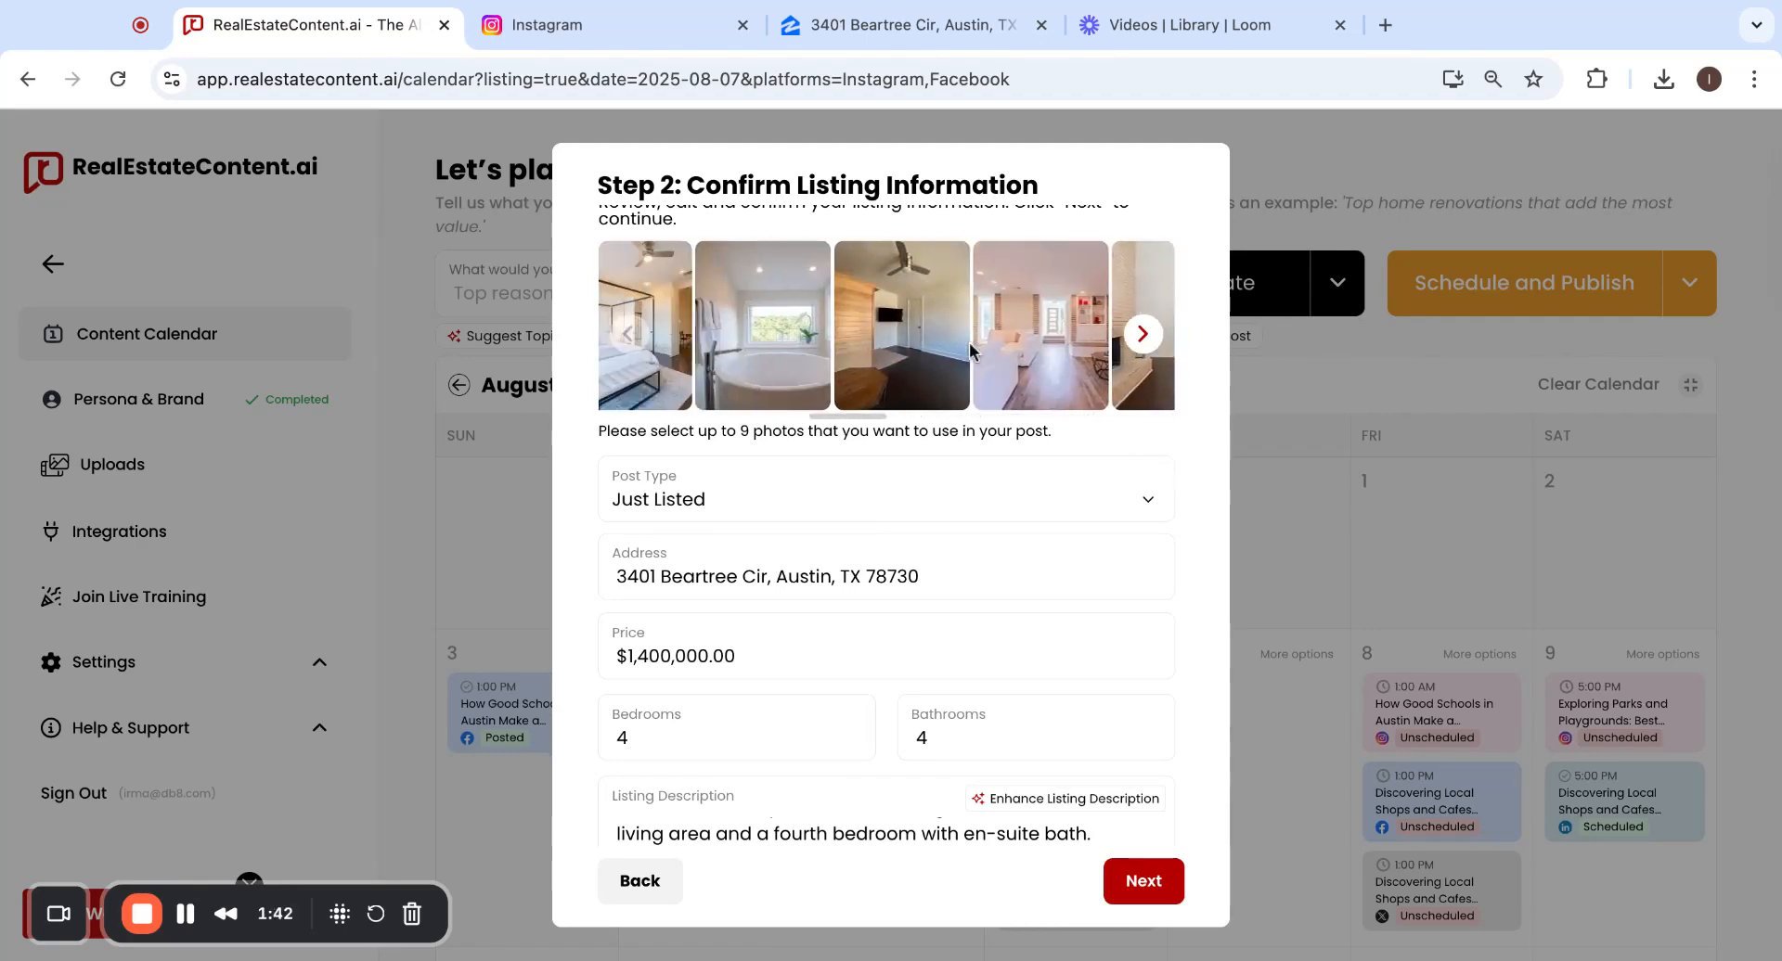
pyautogui.hscroll(-2, 946, 336)
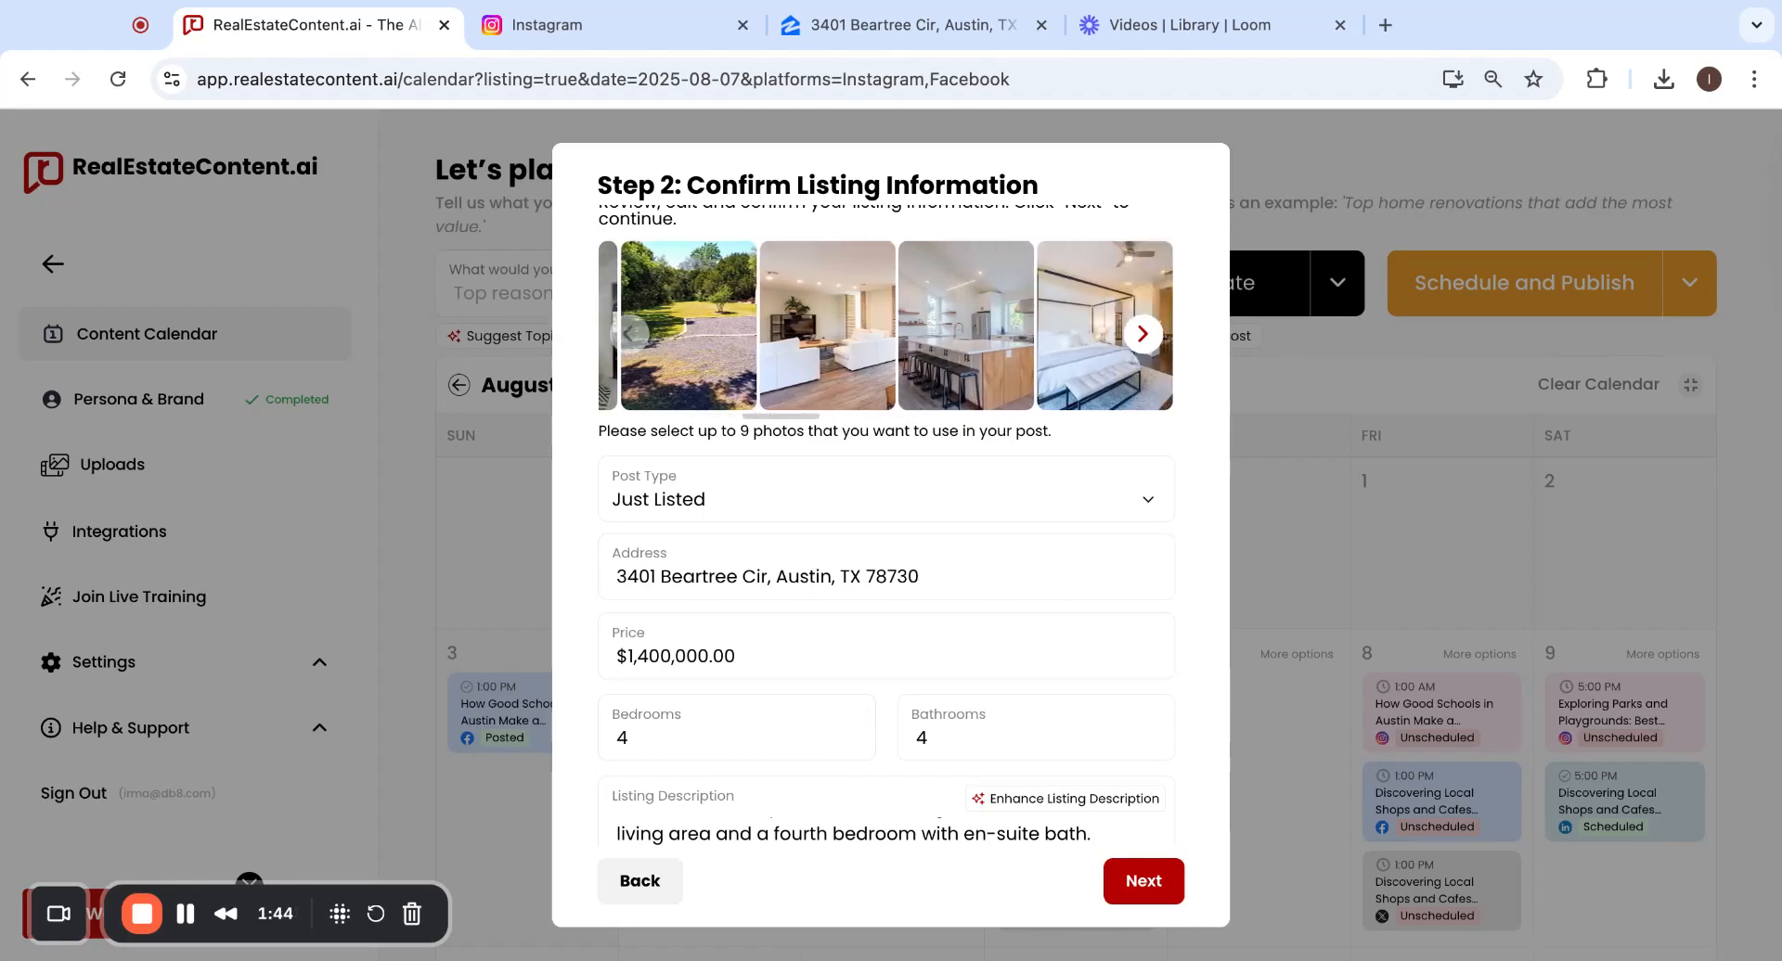
pyautogui.click(946, 336)
pyautogui.hscroll(6, 946, 334)
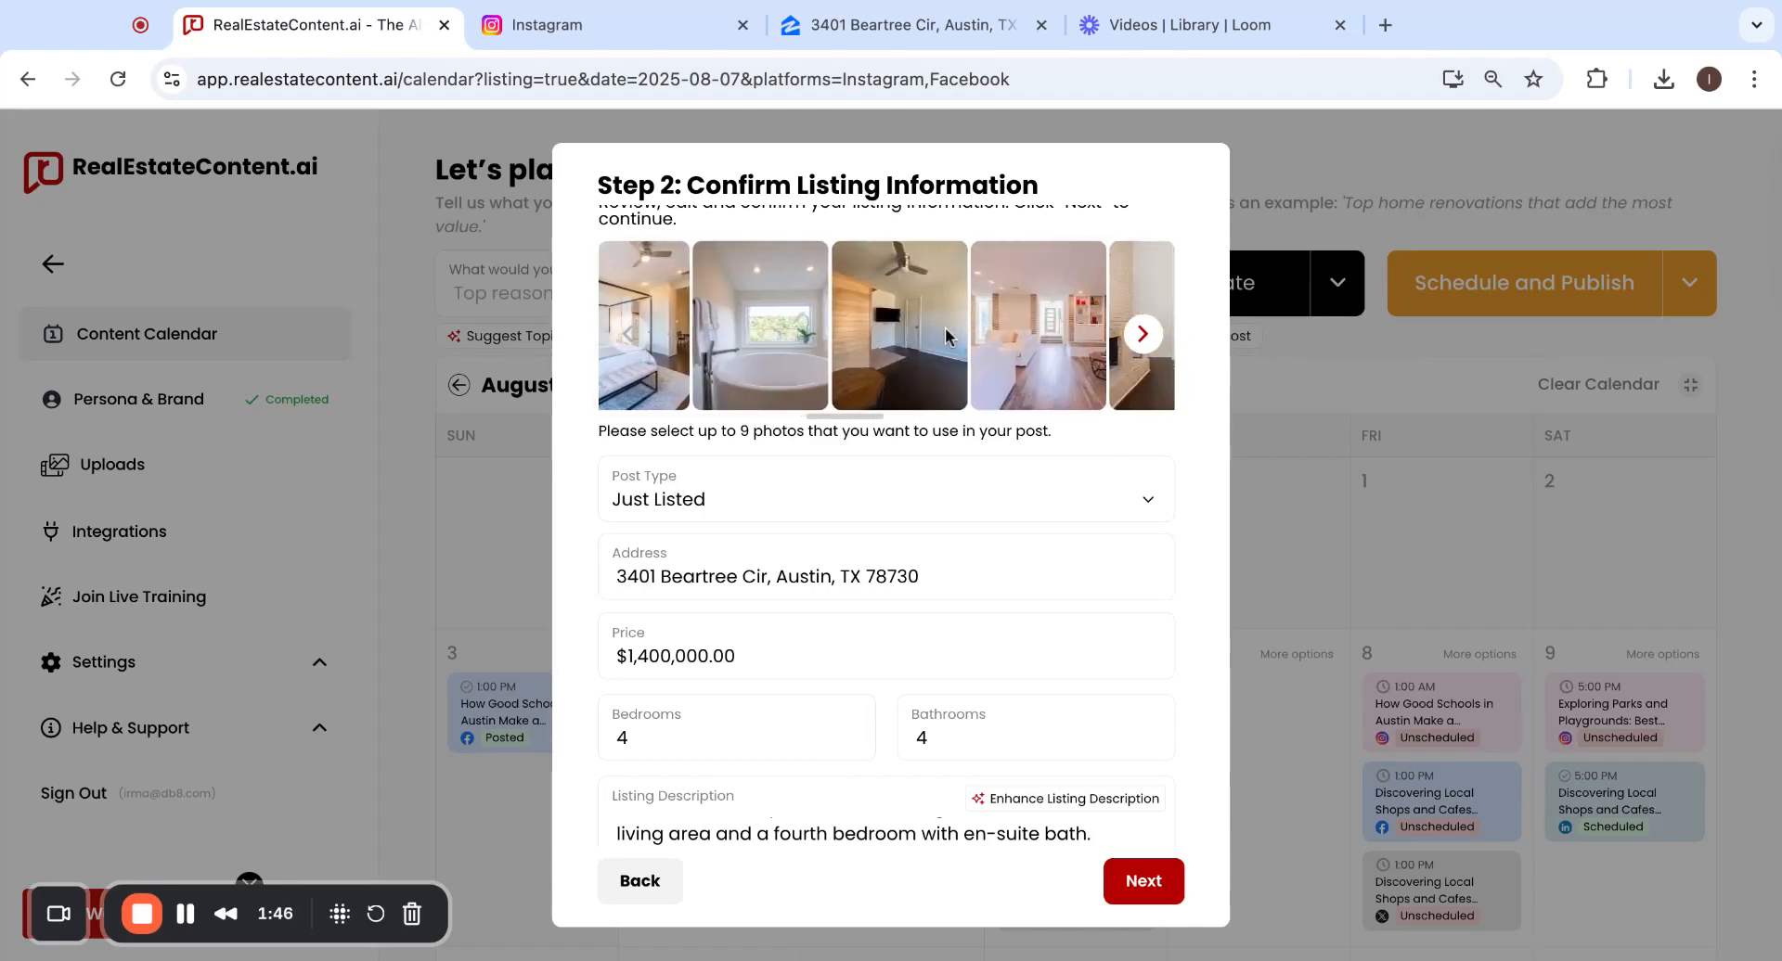
pyautogui.hscroll(6, 944, 326)
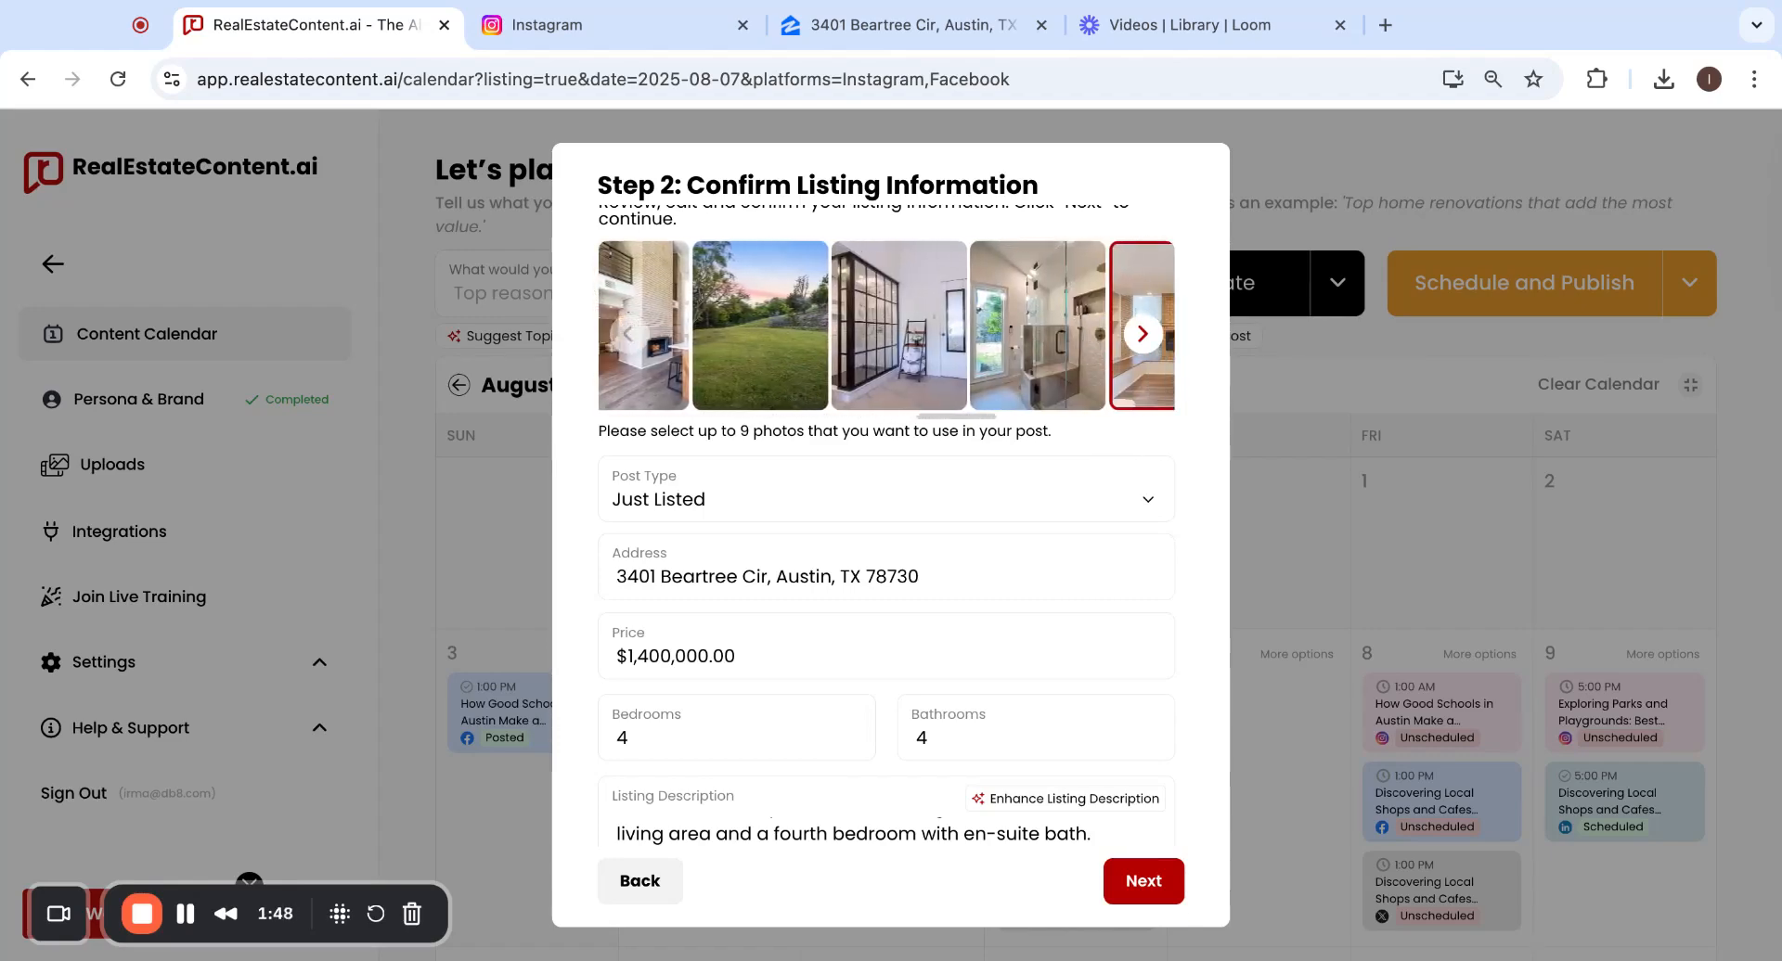
pyautogui.hscroll(4, 928, 329)
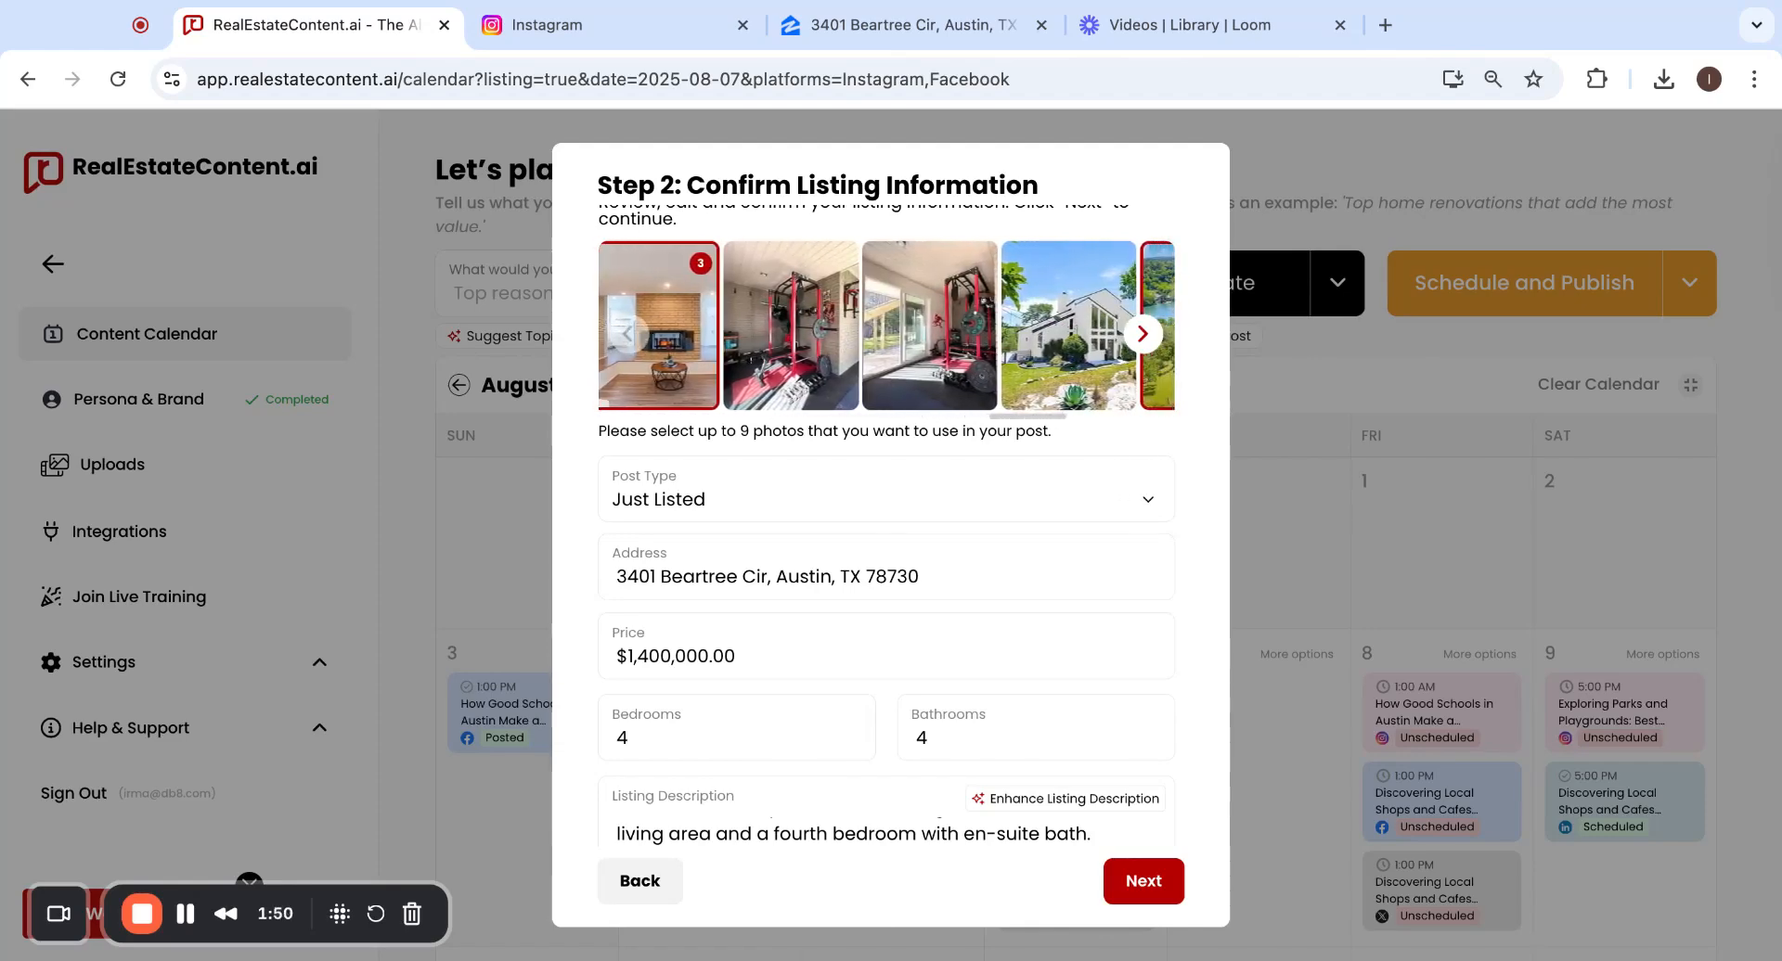
pyautogui.click(925, 334)
pyautogui.hscroll(6, 925, 334)
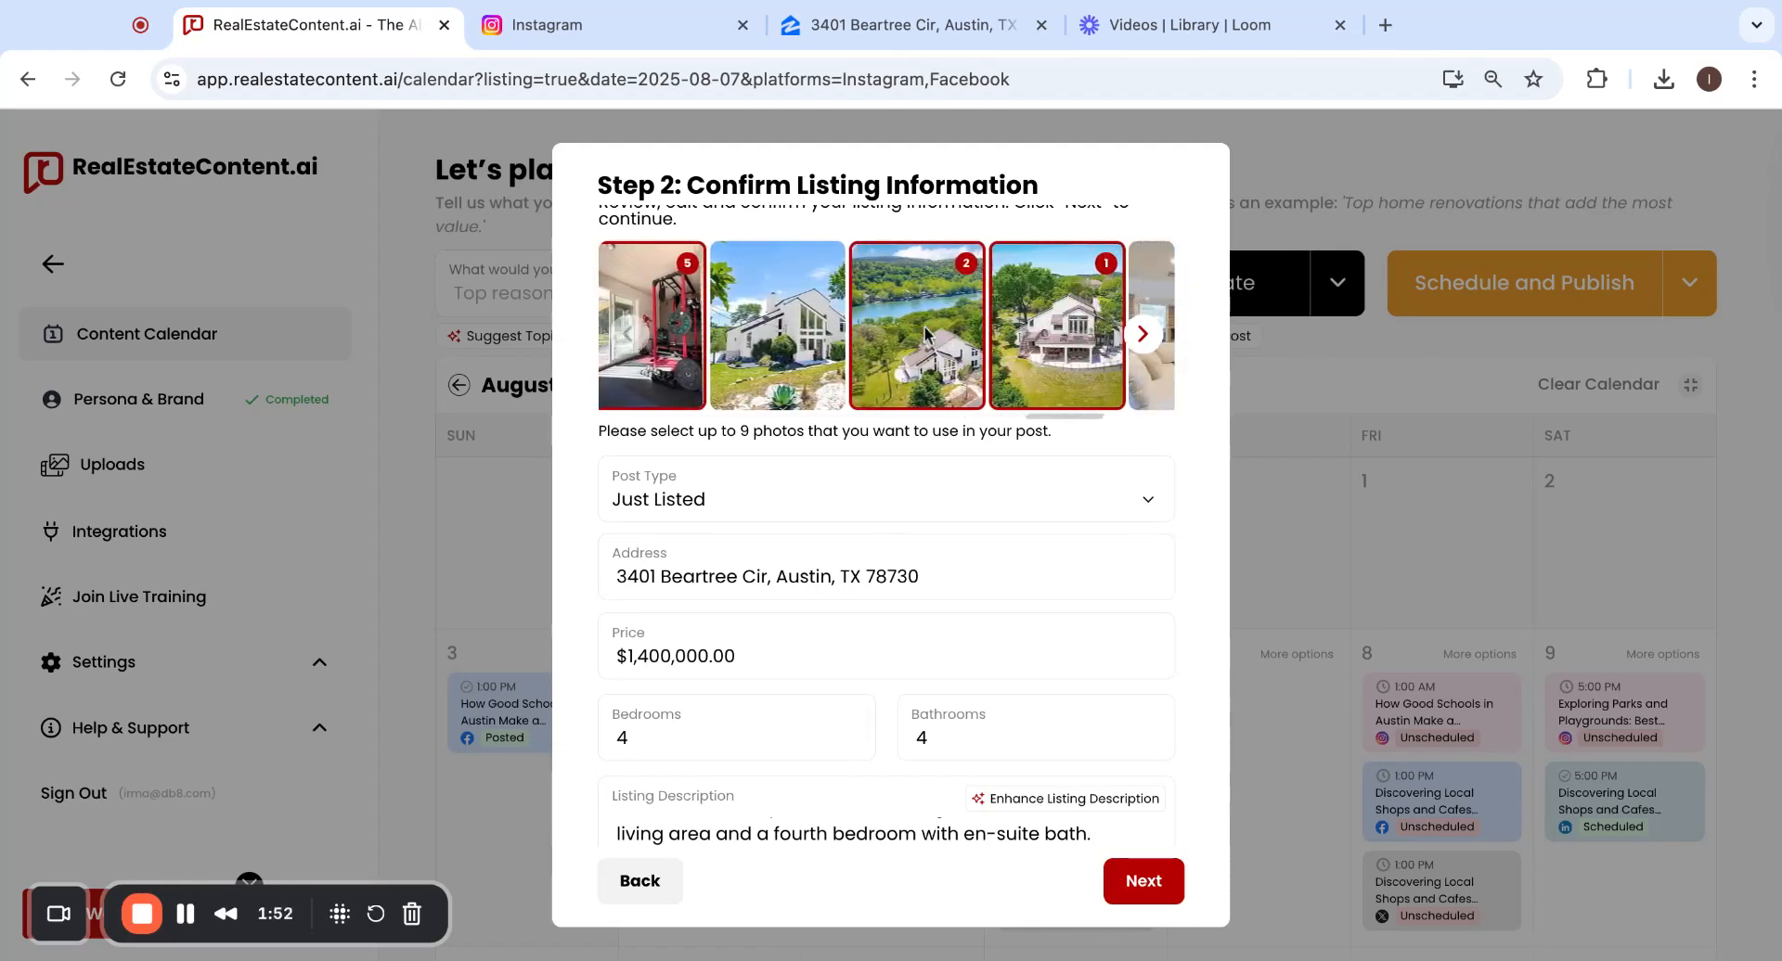
pyautogui.click(946, 332)
pyautogui.click(947, 332)
pyautogui.click(946, 332)
pyautogui.hscroll(2, 946, 333)
pyautogui.hscroll(3, 1088, 315)
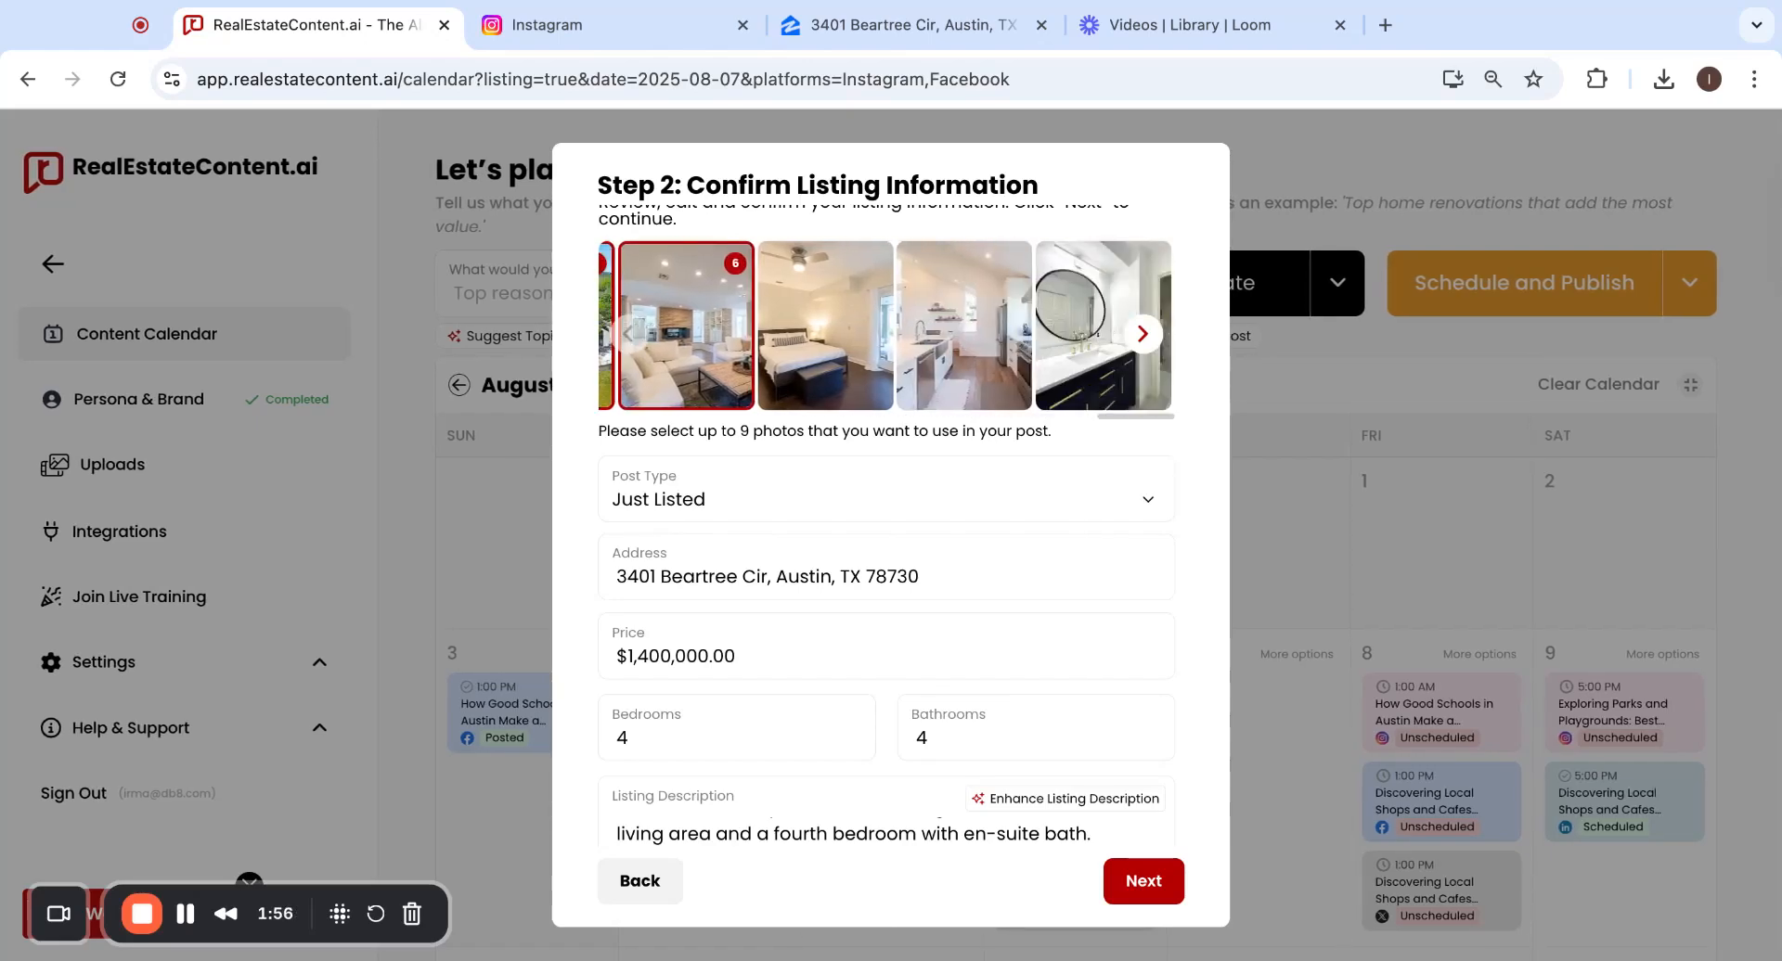
pyautogui.click(1088, 311)
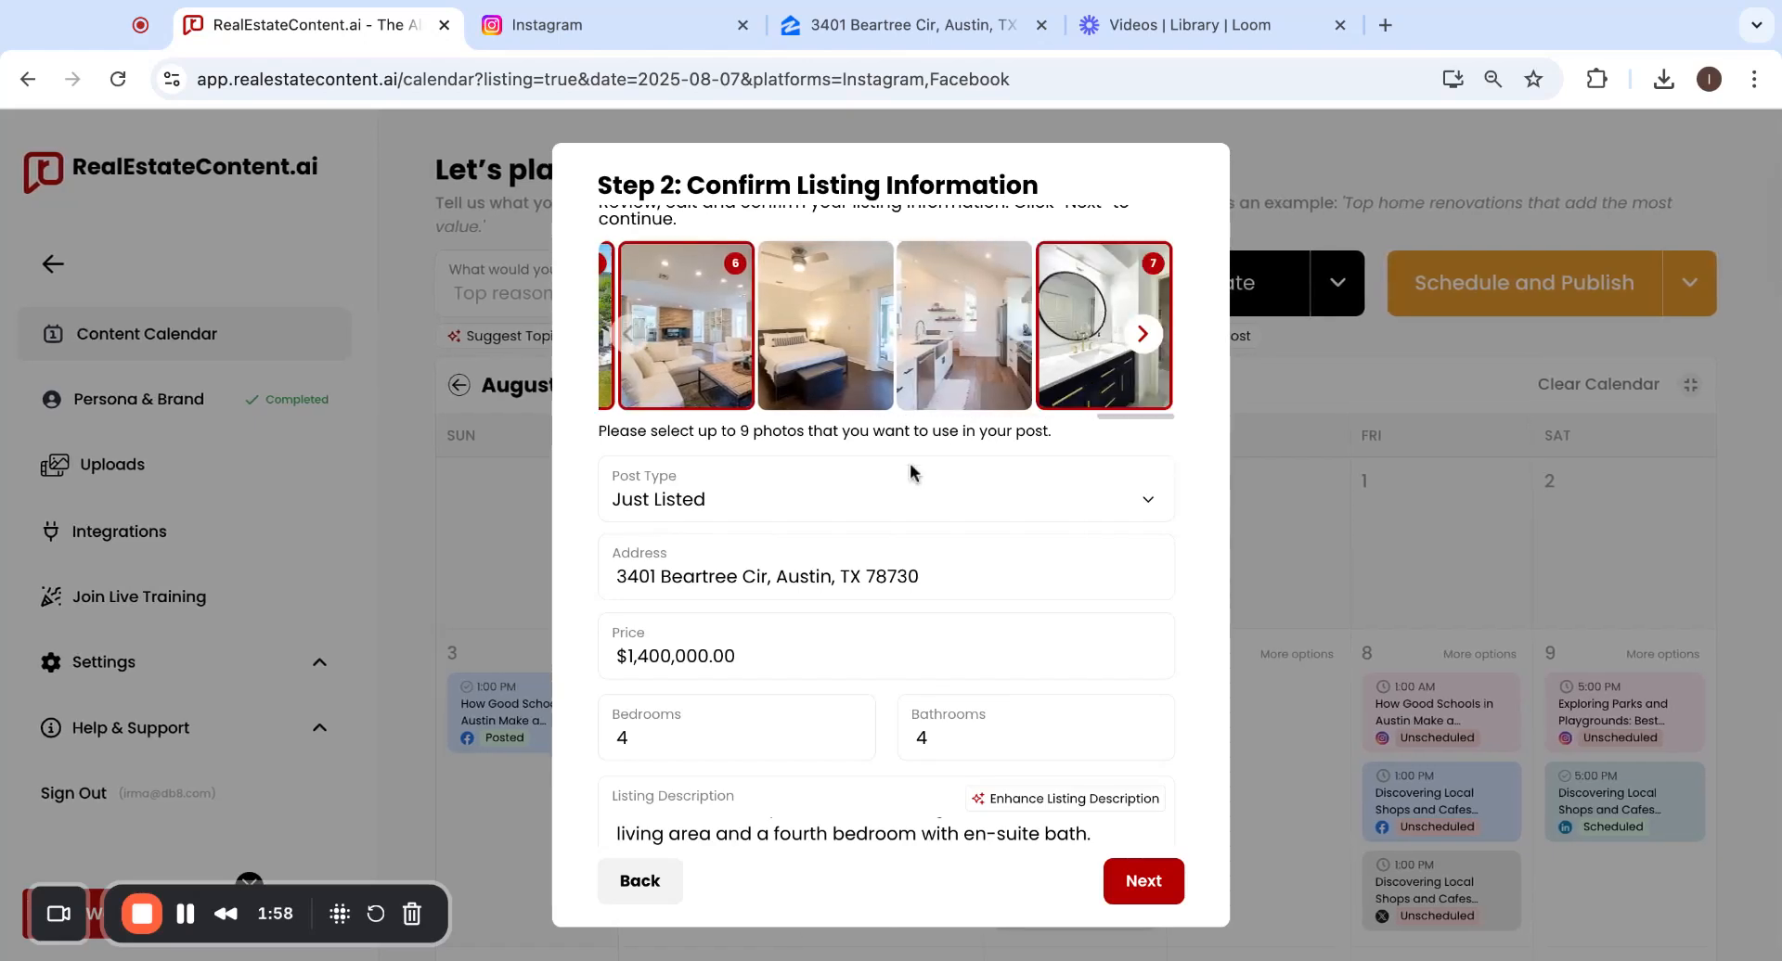
pyautogui.scroll(-3, 910, 473)
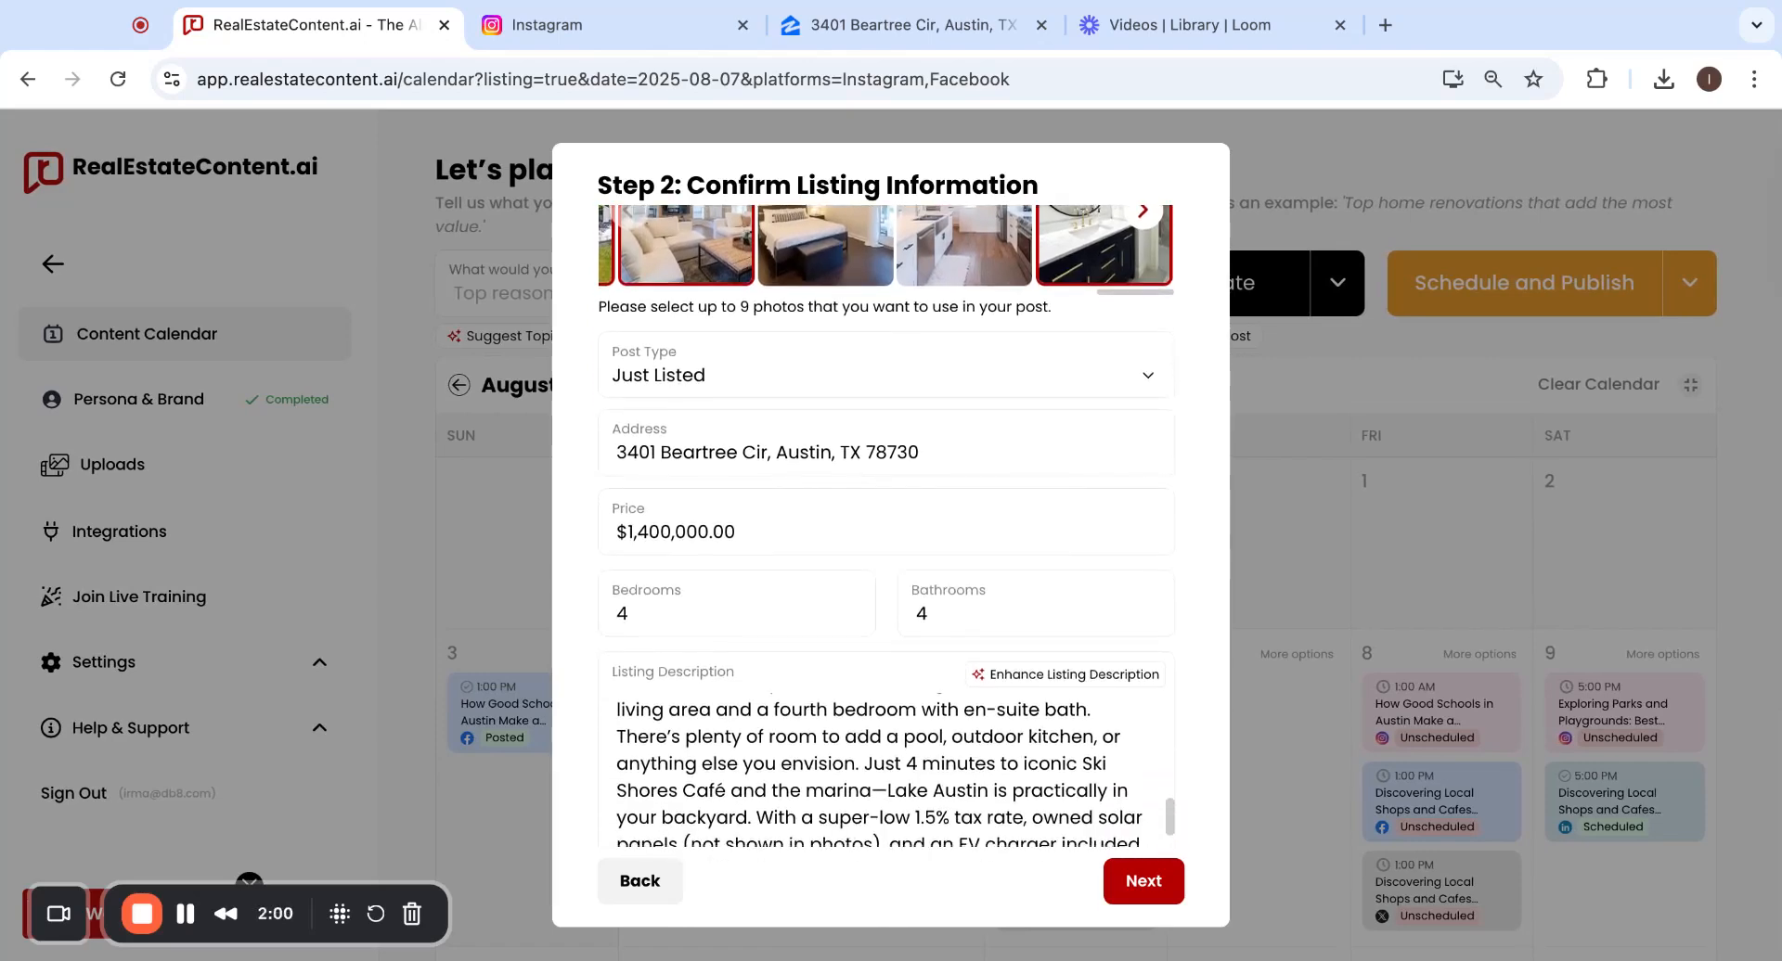
pyautogui.scroll(-1, 887, 526)
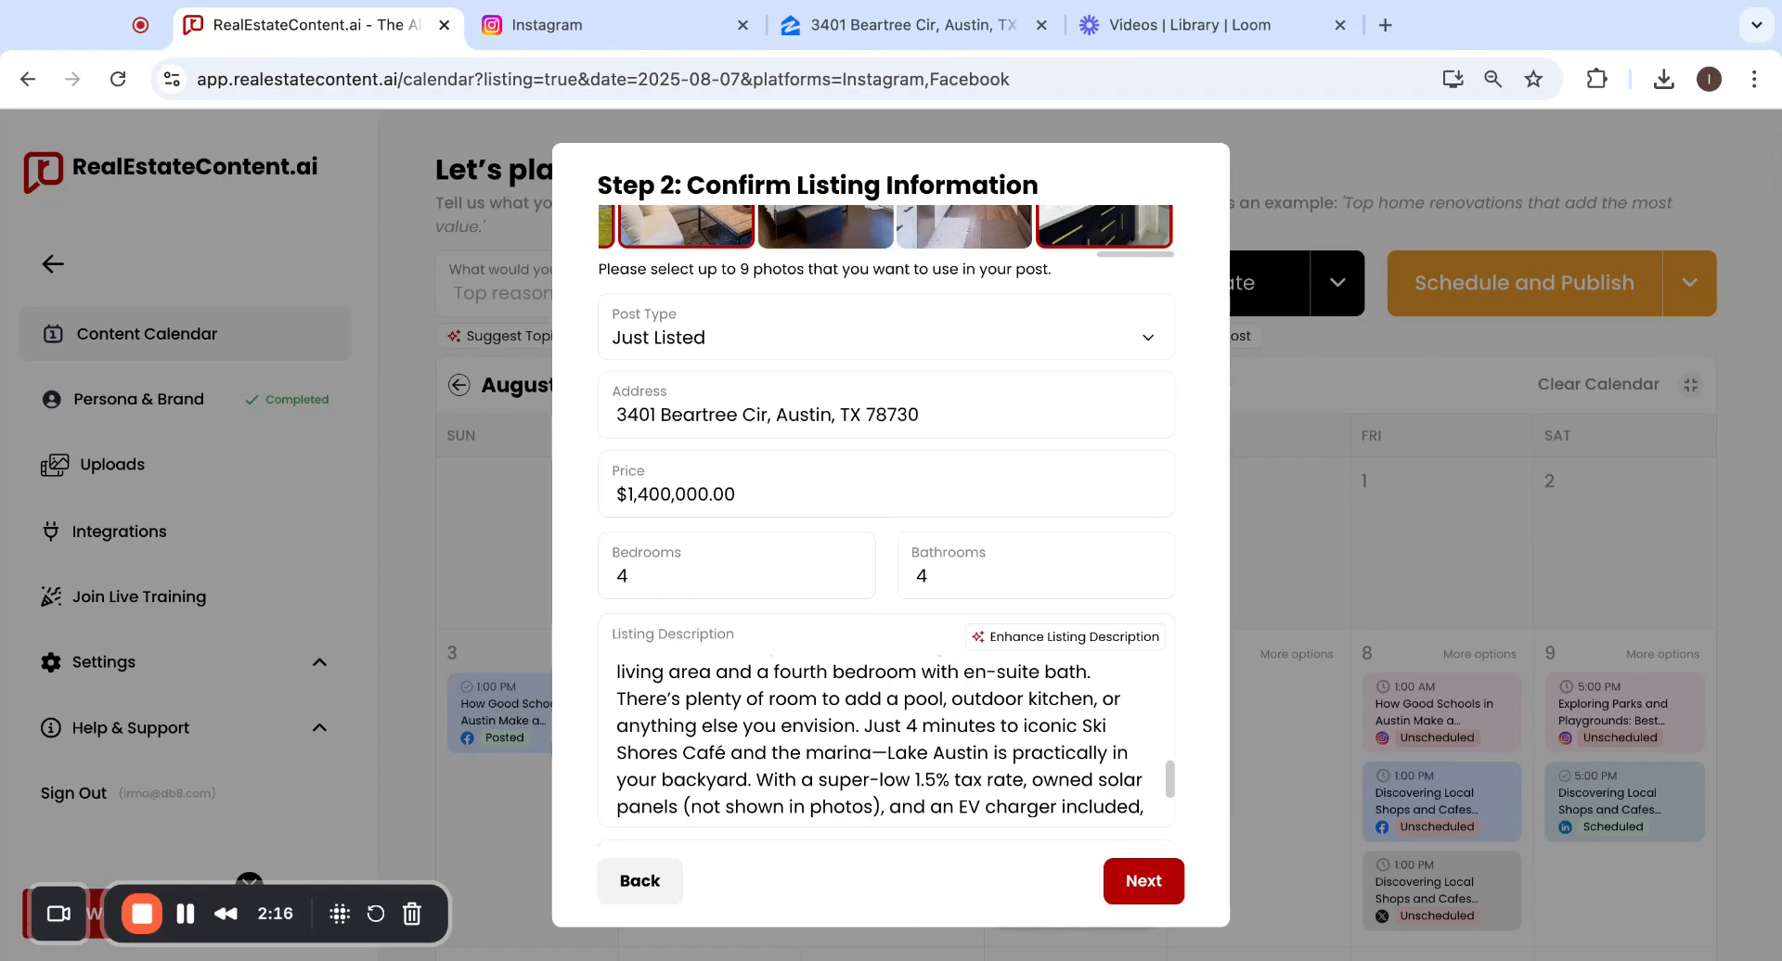
pyautogui.click(658, 38)
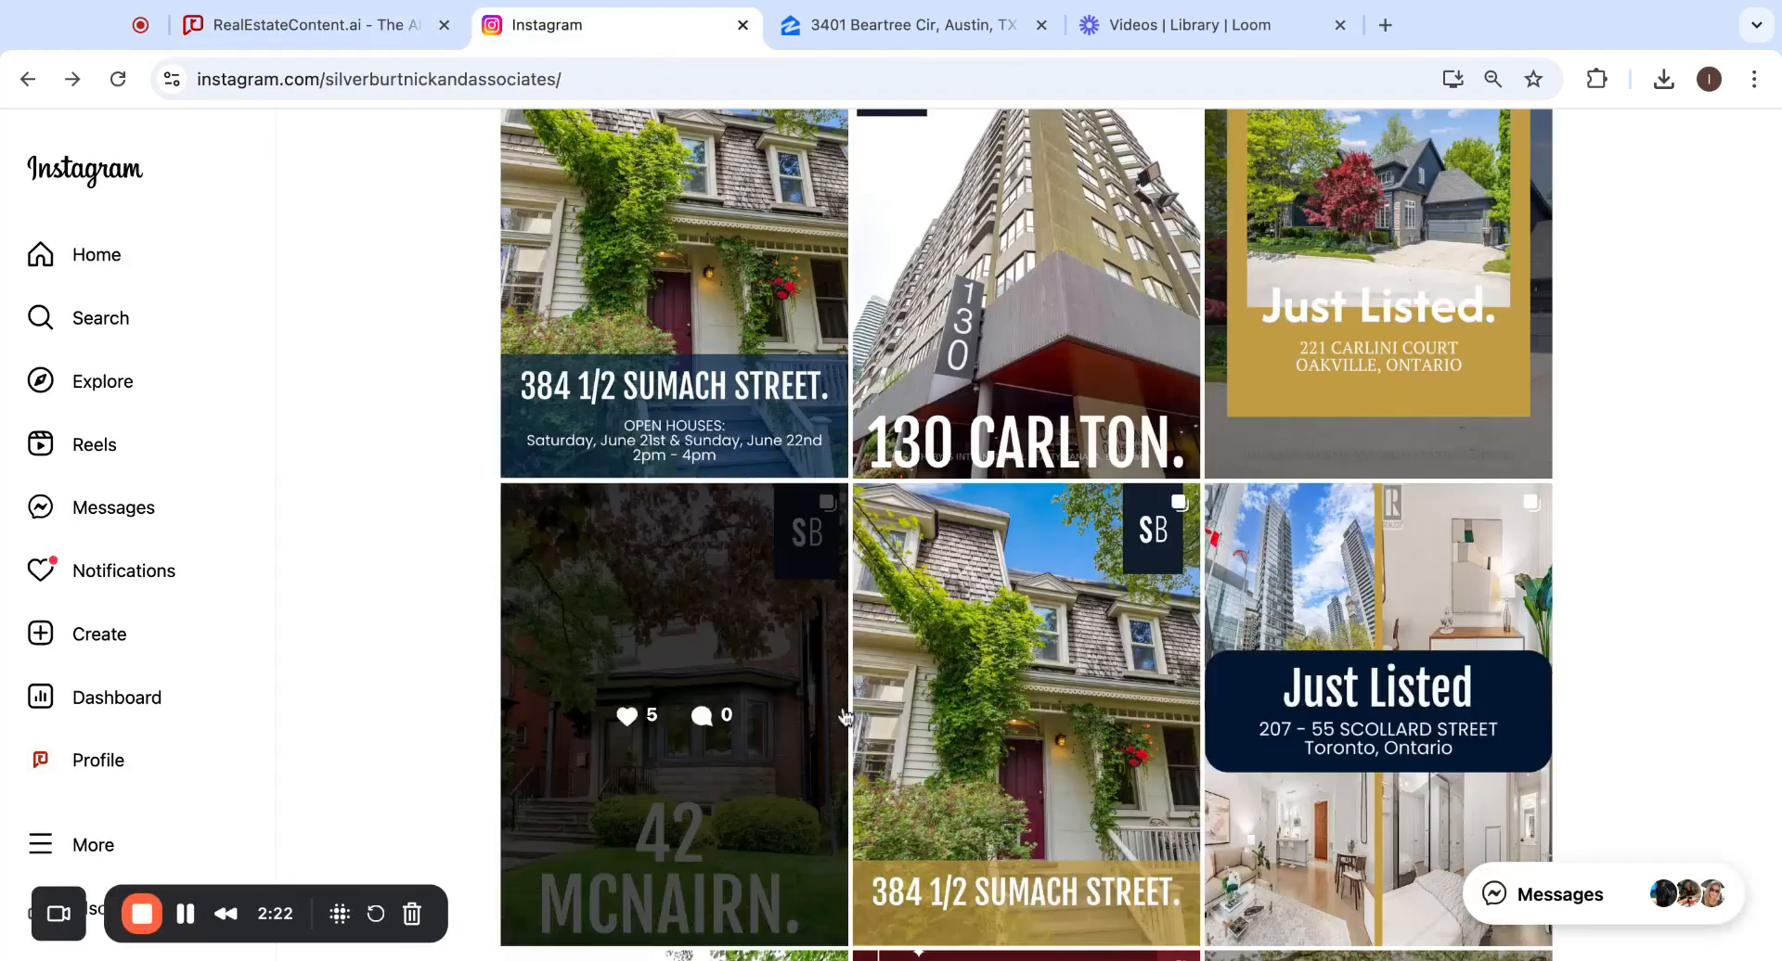
pyautogui.click(354, 43)
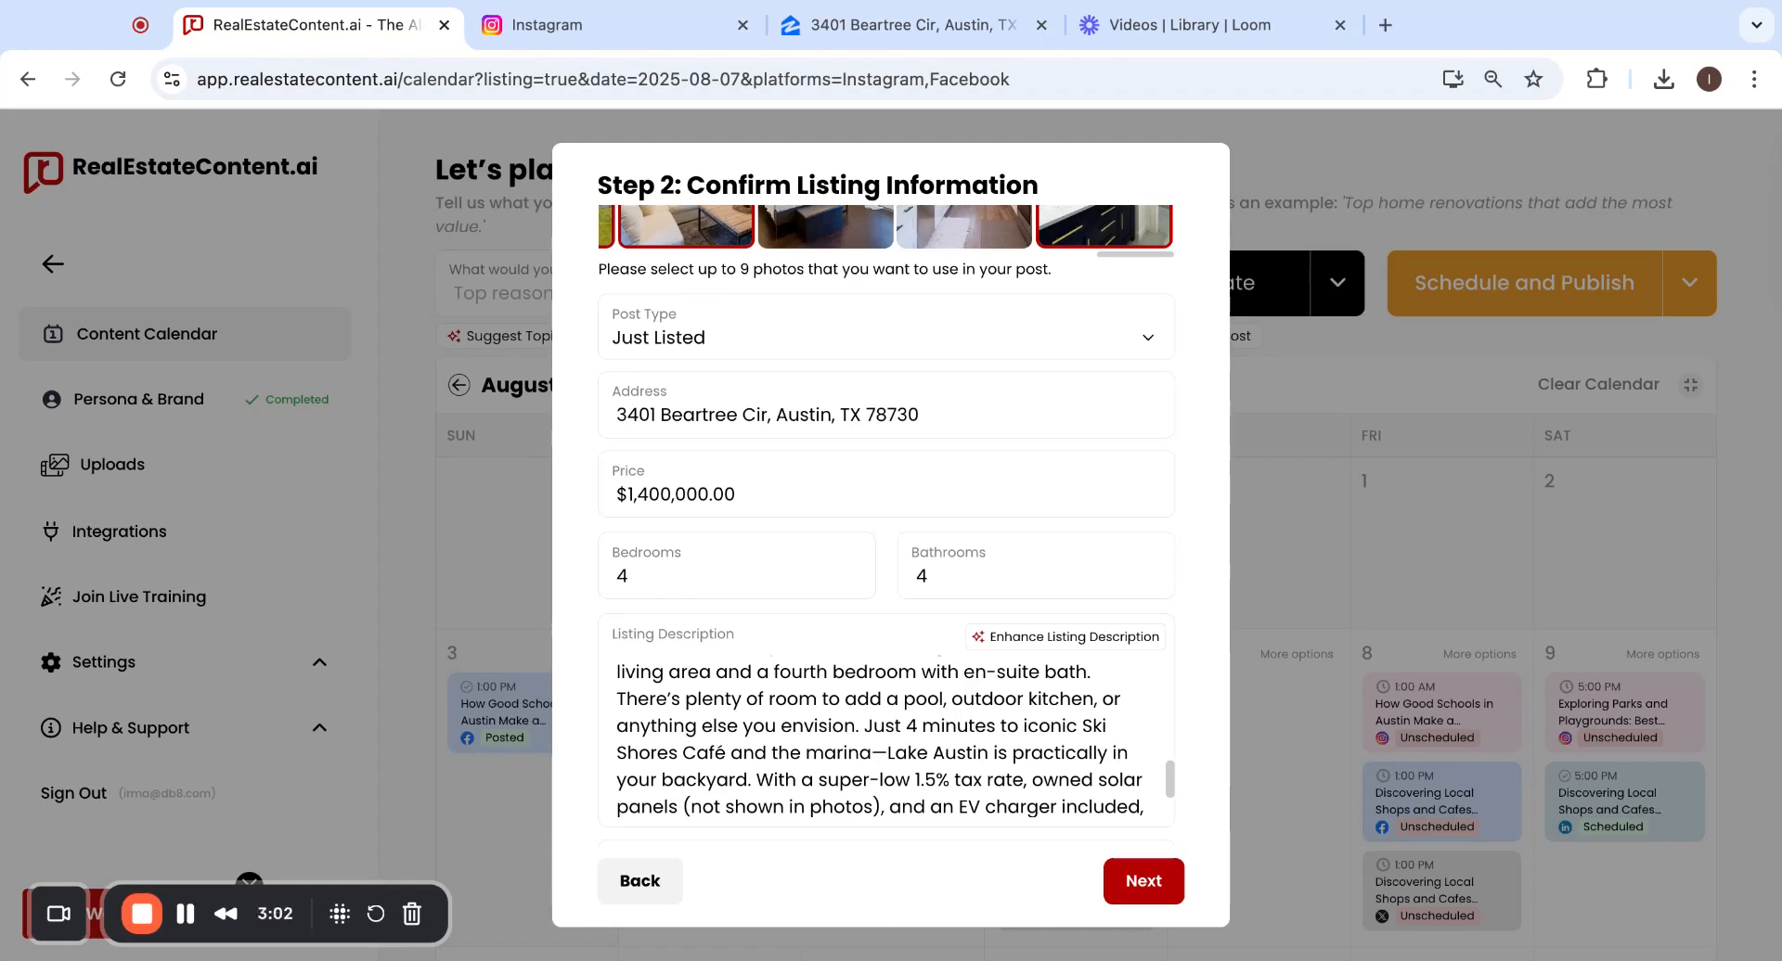
# Set the post type to Other, enter 'Beautiful Location!!' as a custom type, then clear it.
pyautogui.click(646, 694)
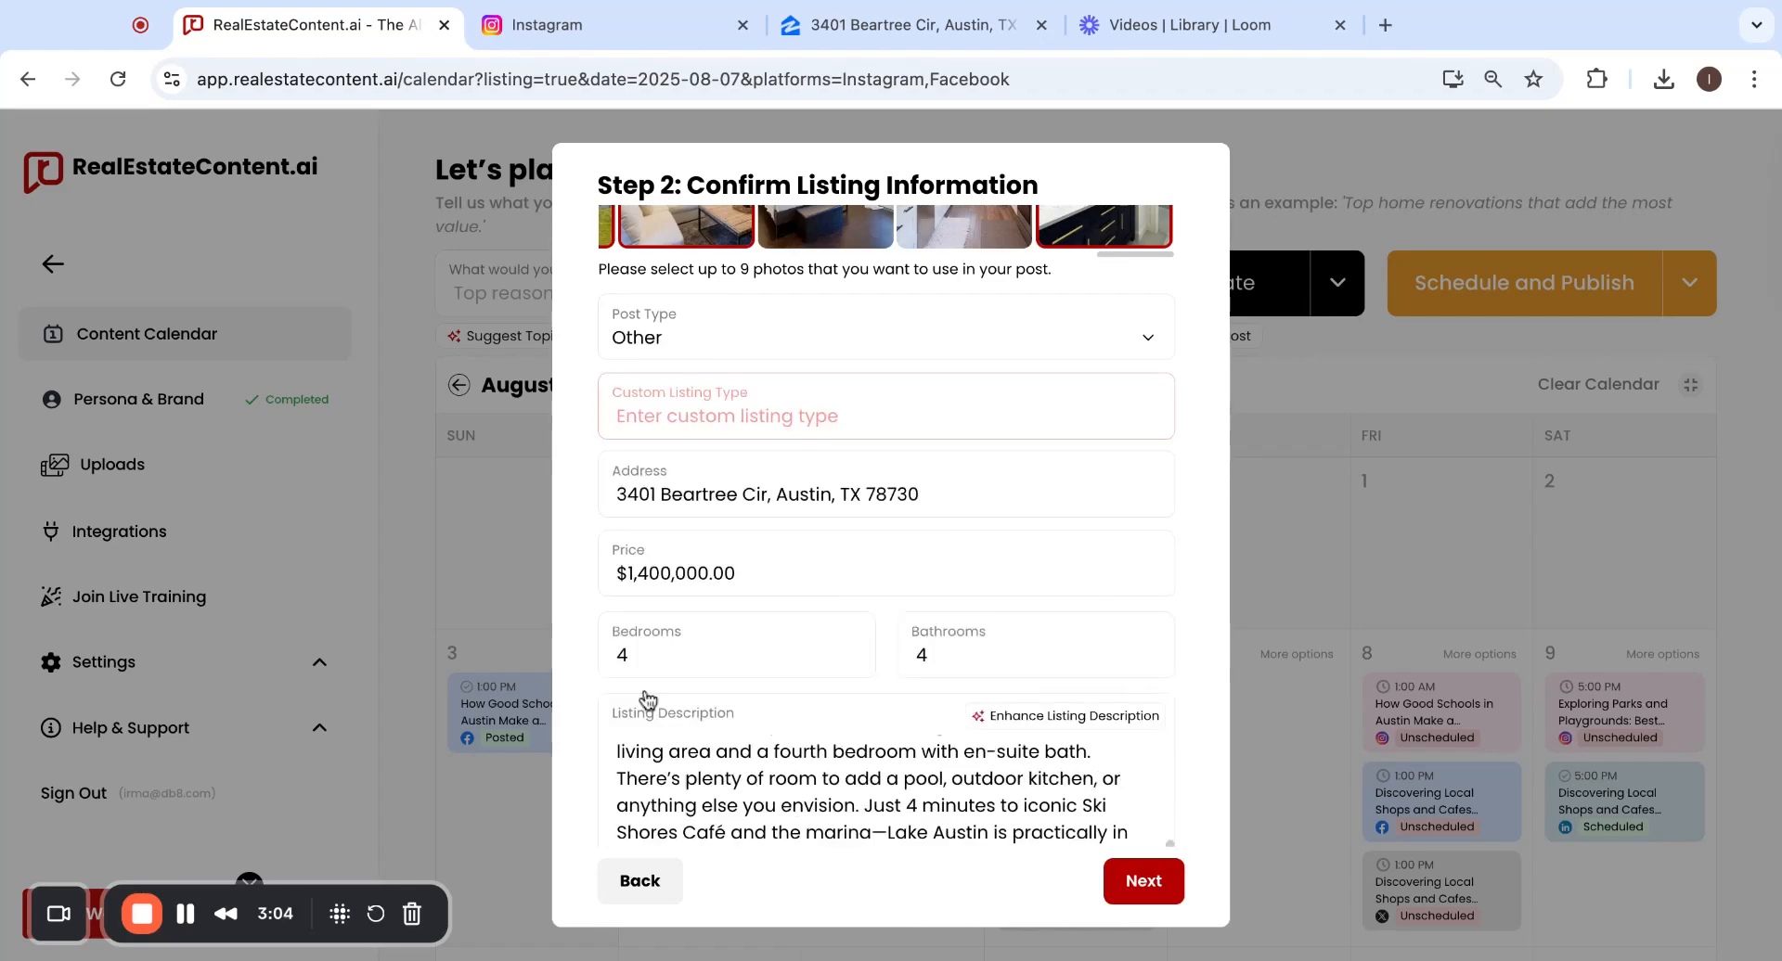
pyautogui.click(771, 411)
pyautogui.write('Beau')
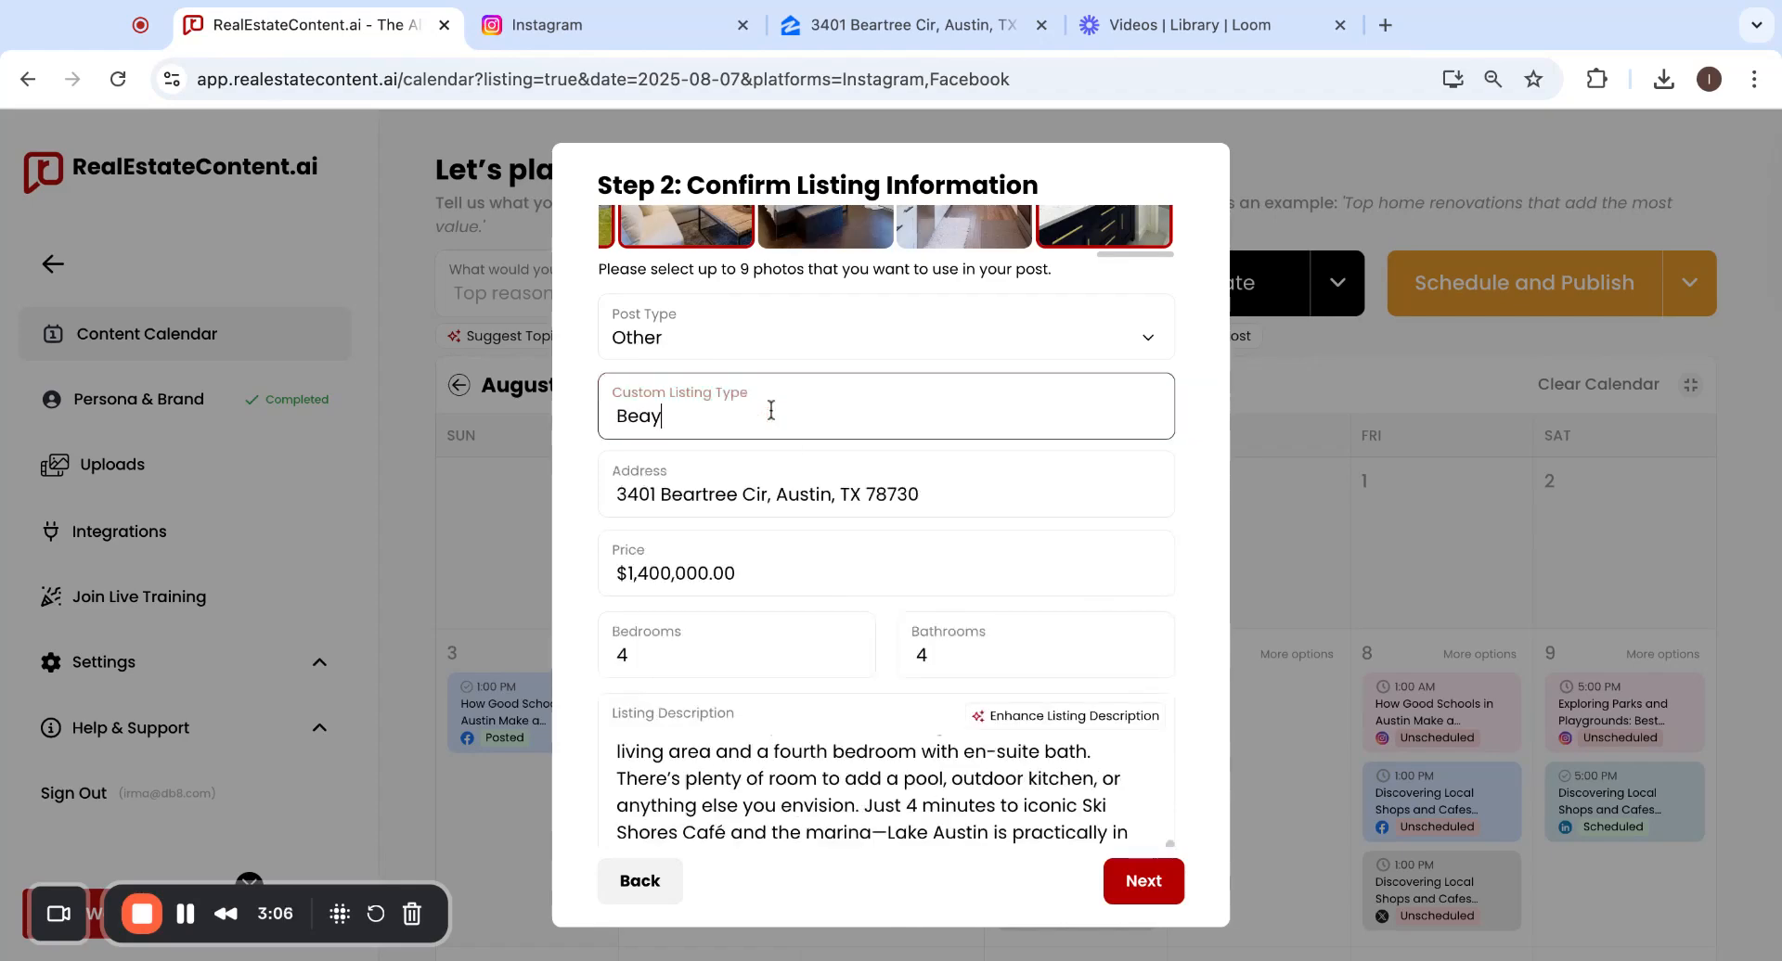
pyautogui.press('BackSpace')
pyautogui.write('utiful Location!!')
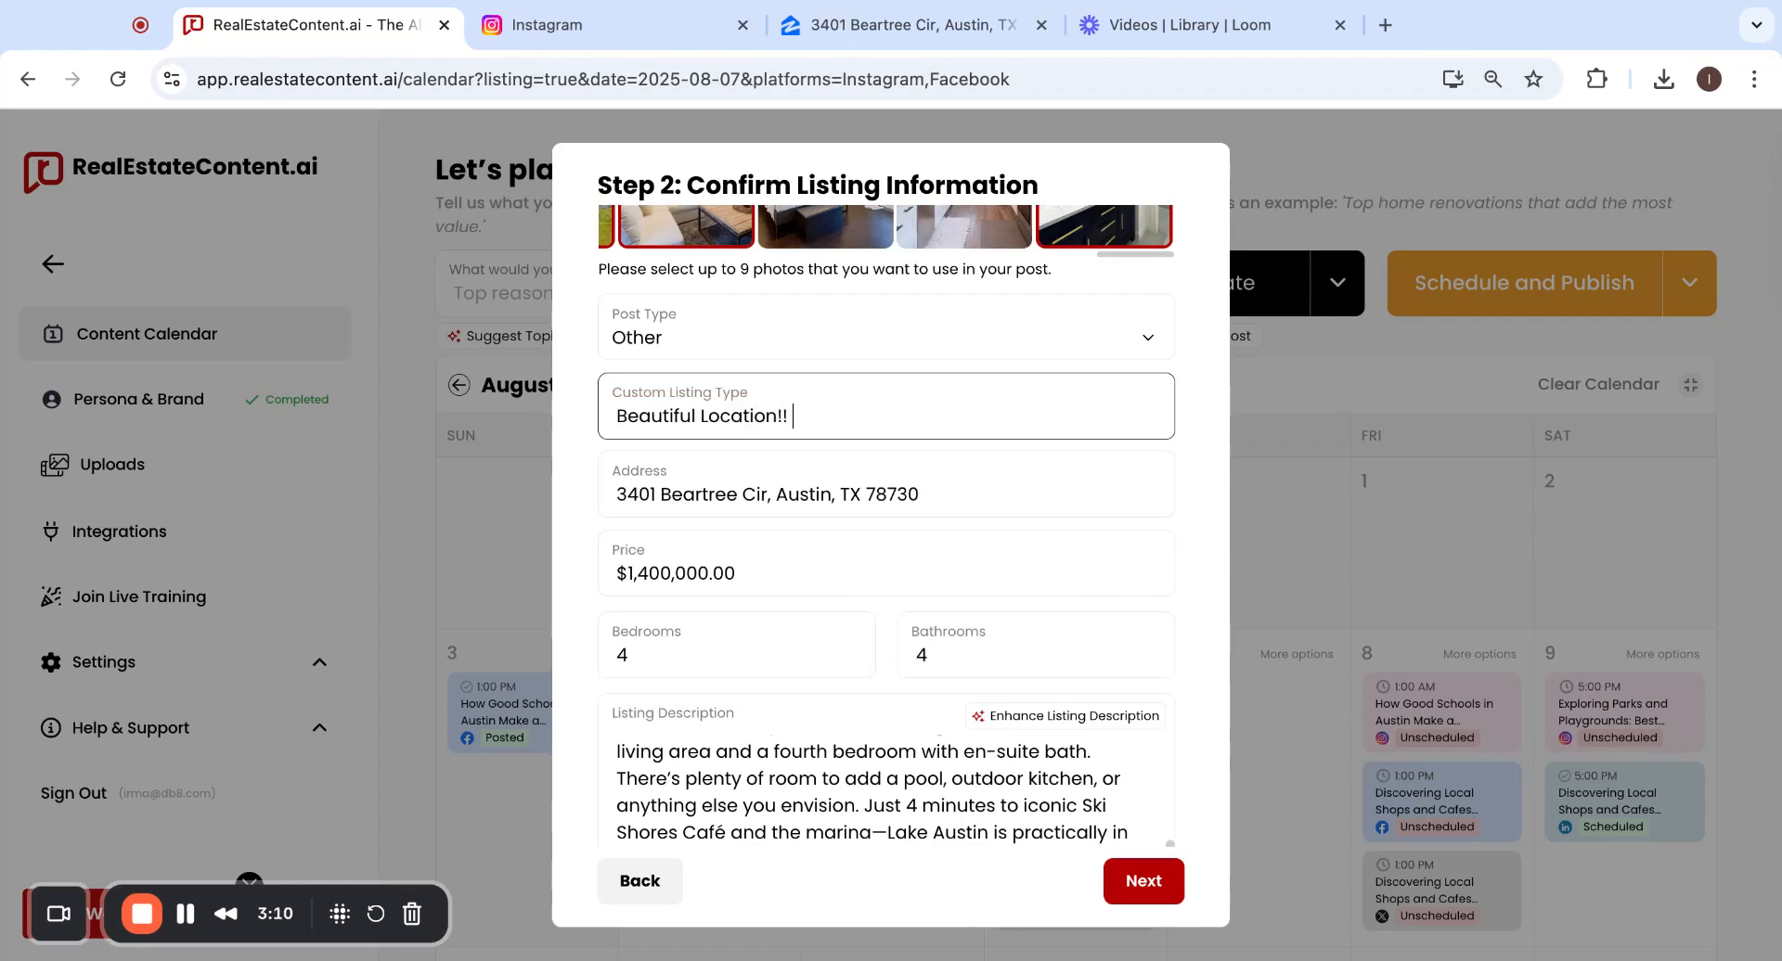
pyautogui.moveTo(854, 418); pyautogui.dragTo(603, 415)
pyautogui.press('BackSpace')
# Choose Open House as the post type.
pyautogui.click(679, 349)
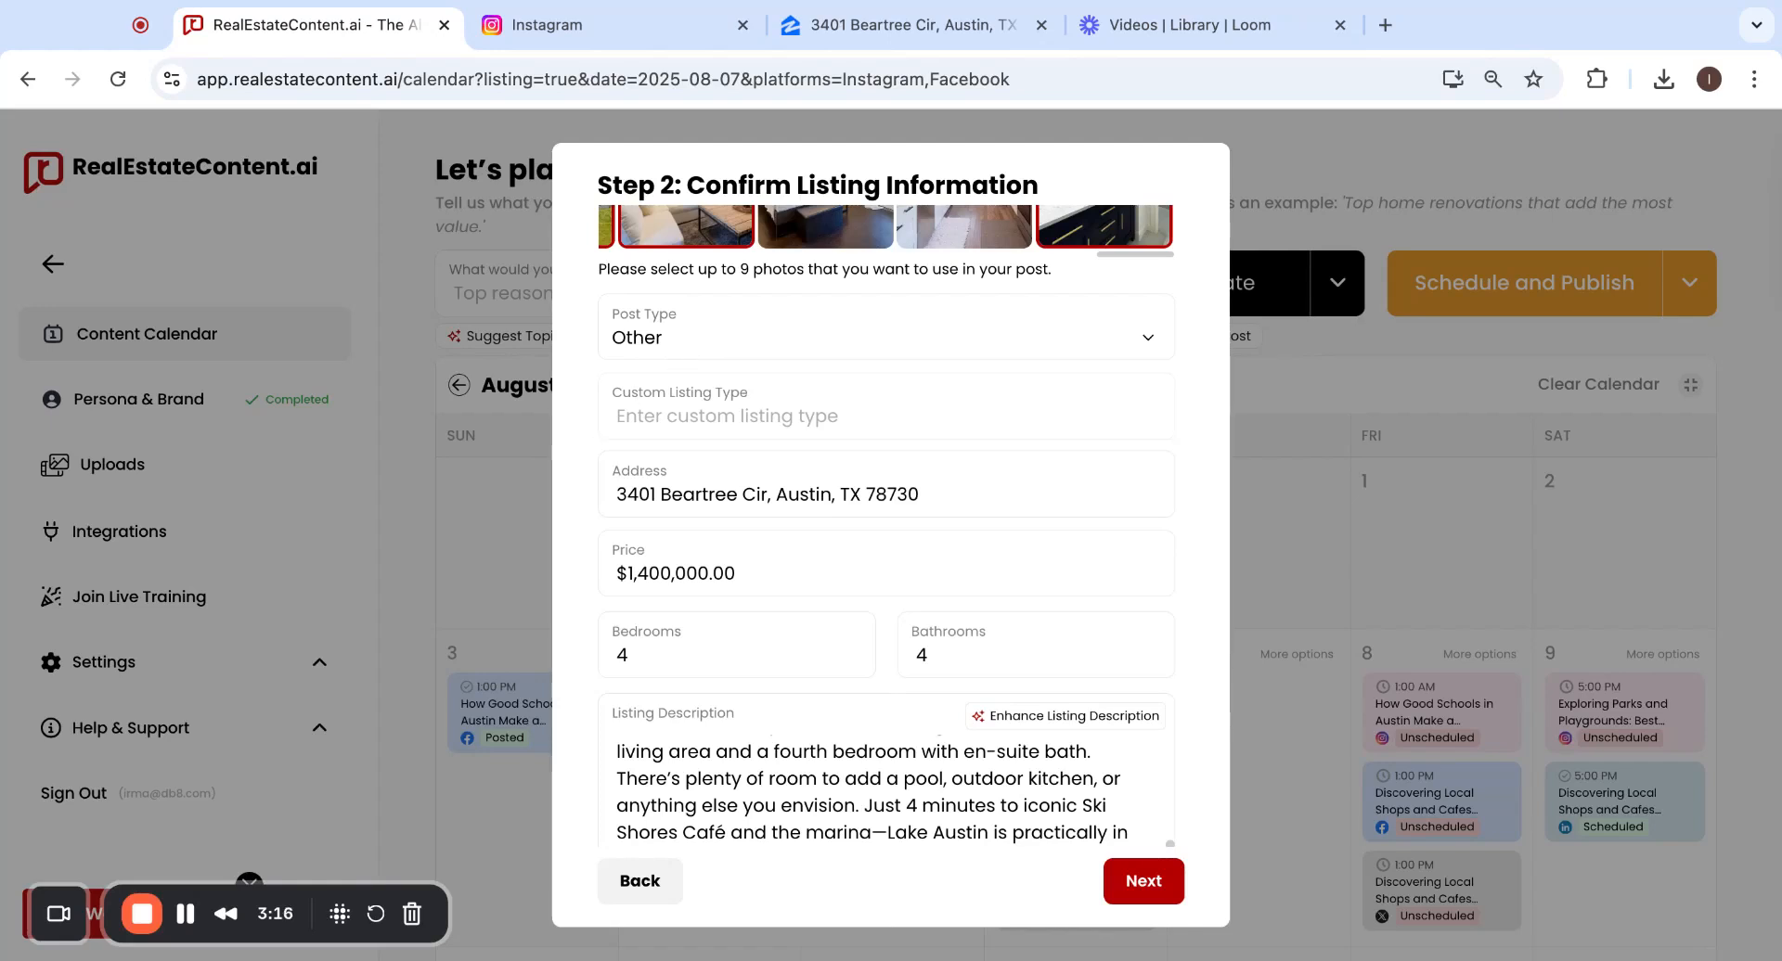
pyautogui.click(793, 466)
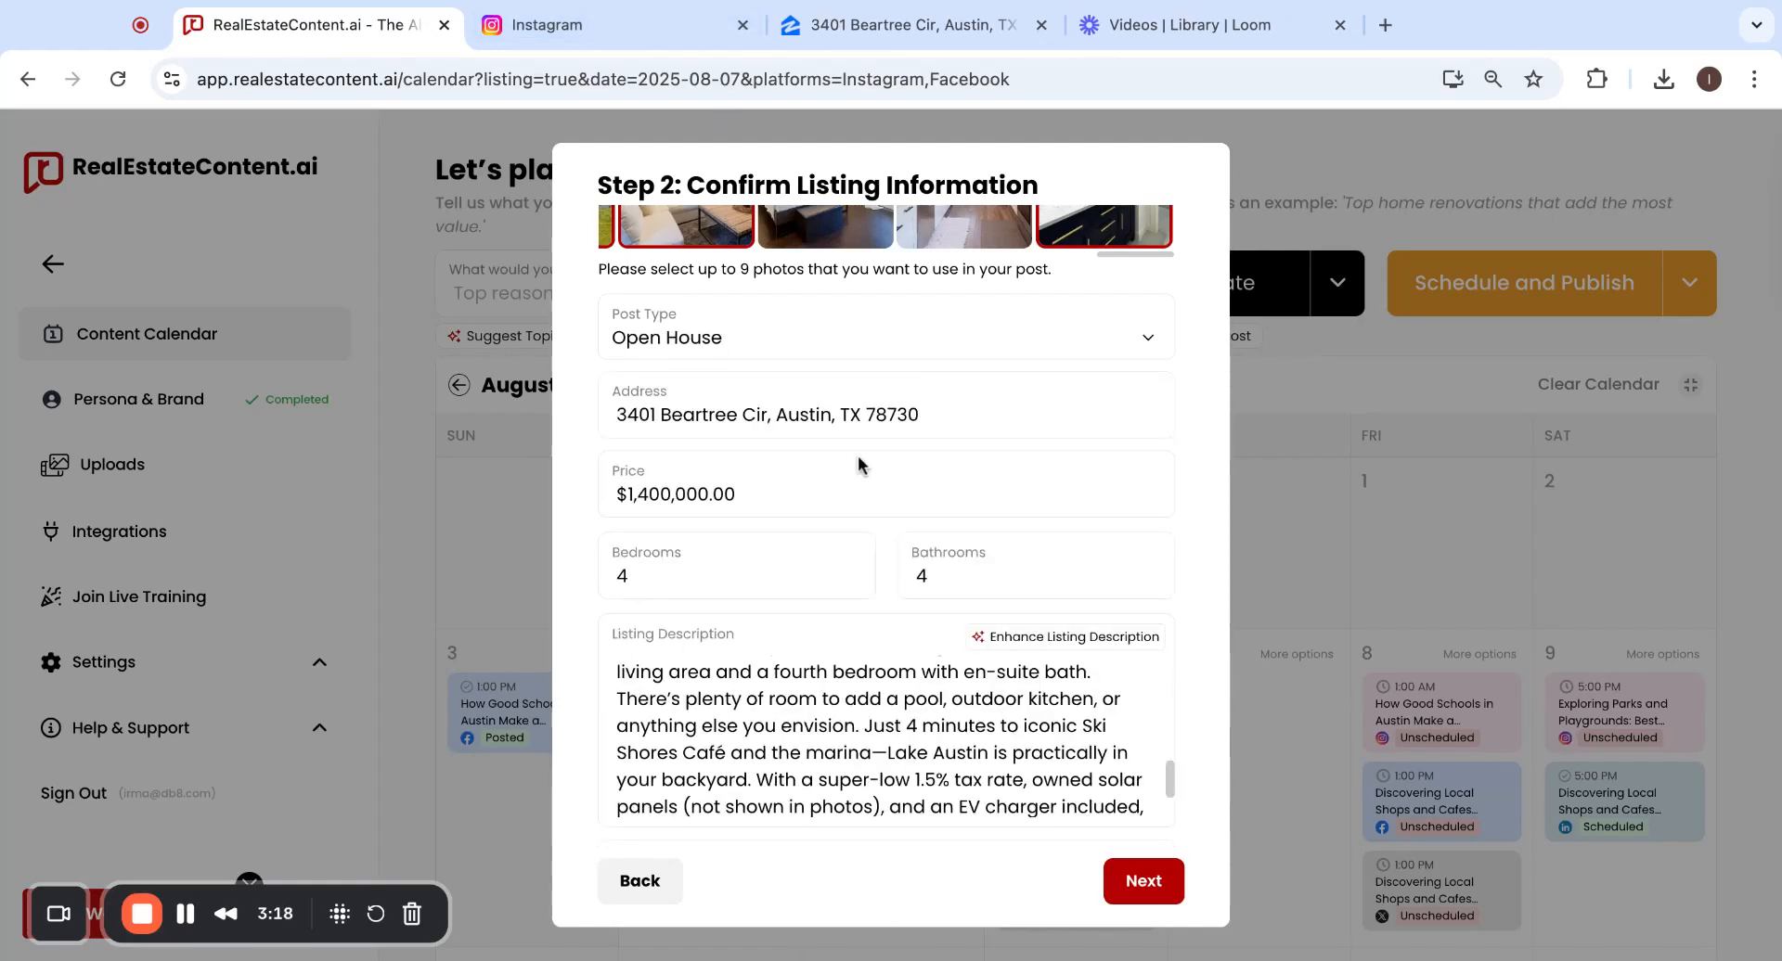
pyautogui.scroll(1, 857, 455)
pyautogui.scroll(1, 857, 464)
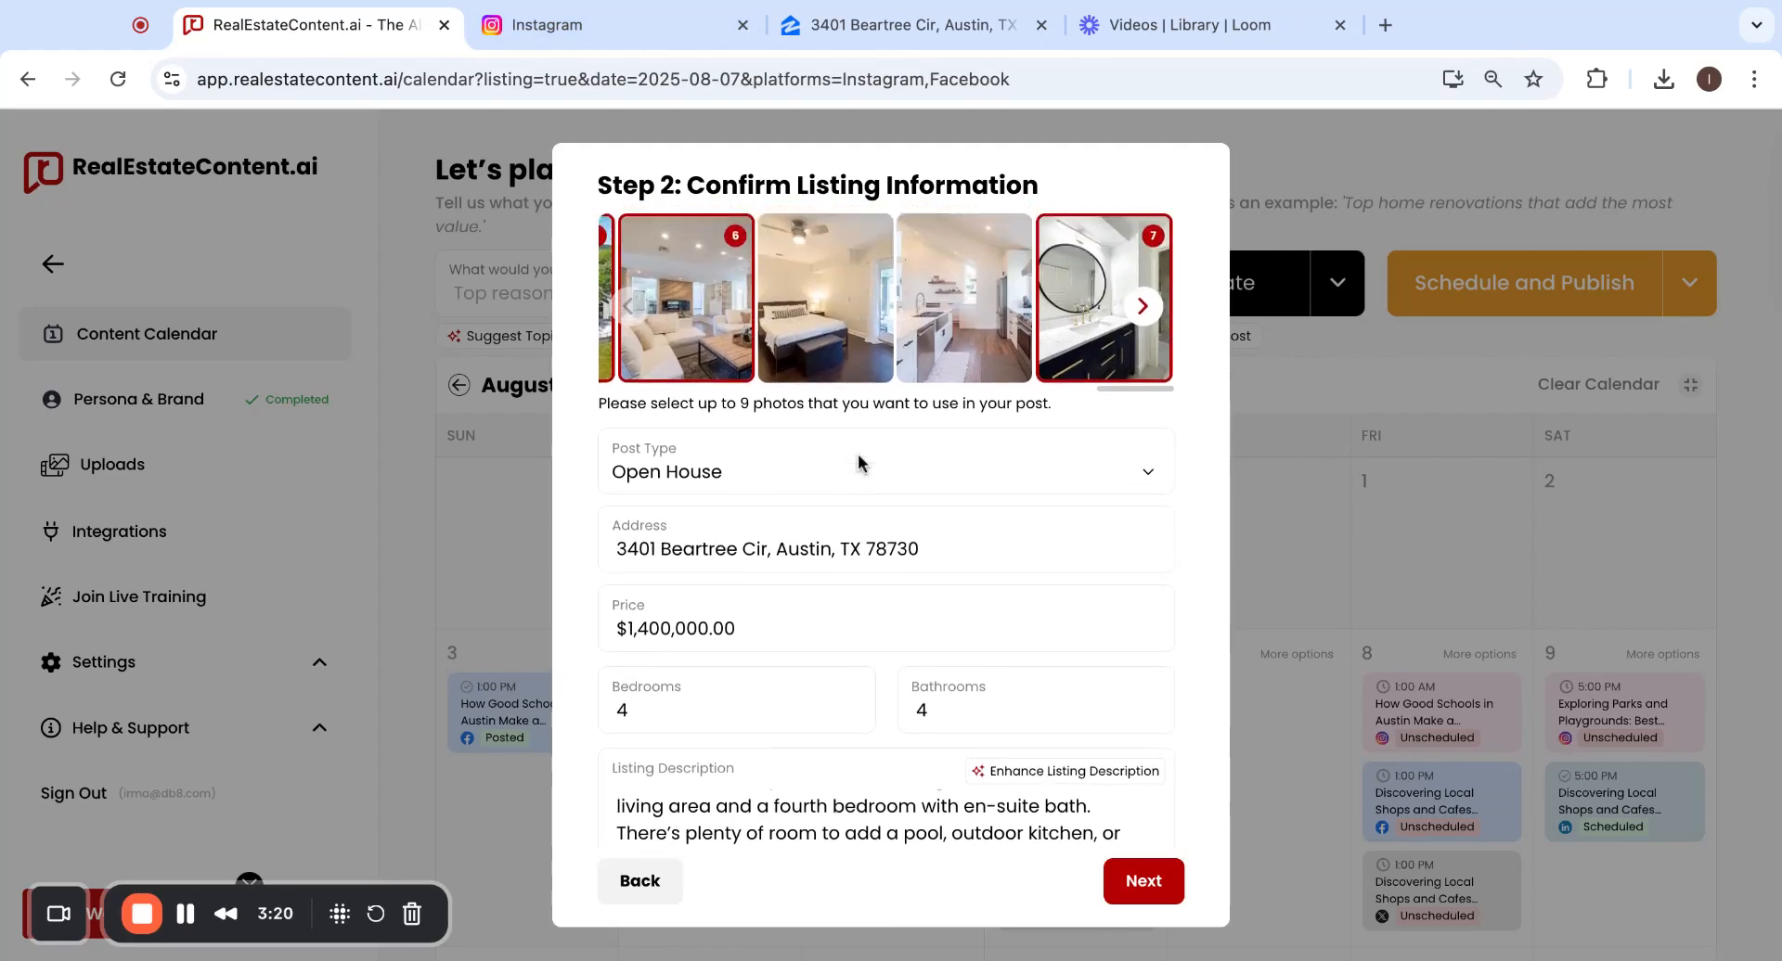
pyautogui.scroll(-4, 1058, 566)
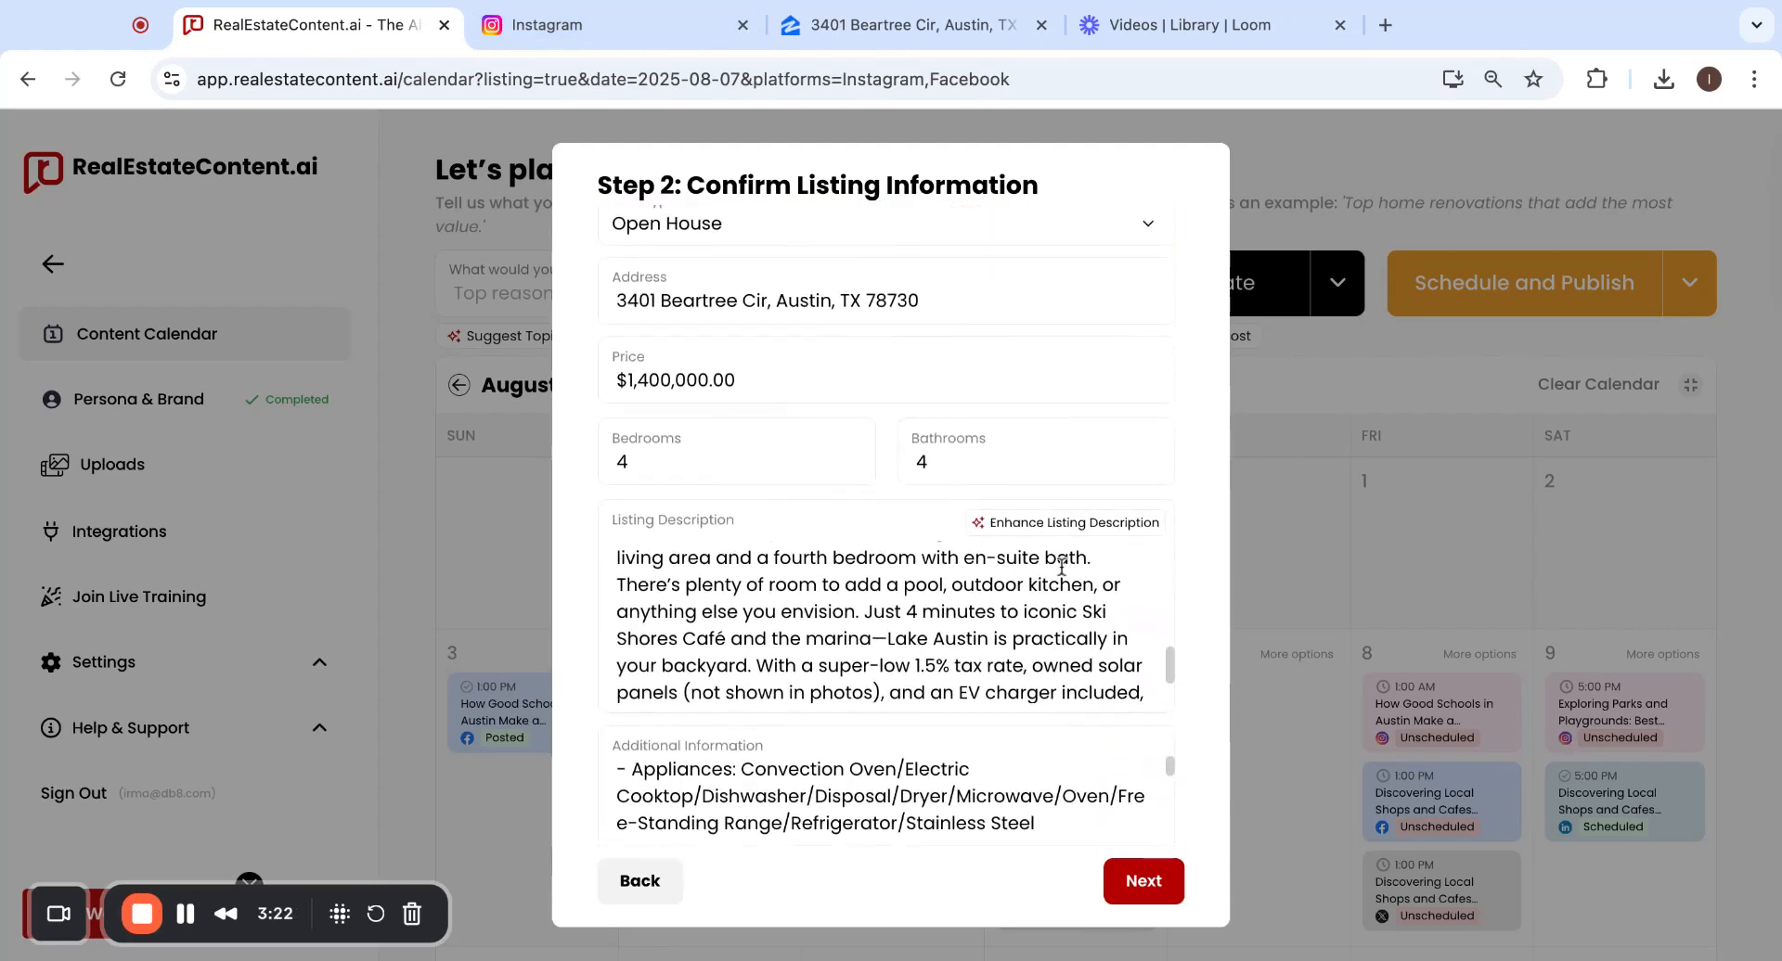
# Pick the Open House photo-collage template and generate the August 7 post.
pyautogui.click(1140, 881)
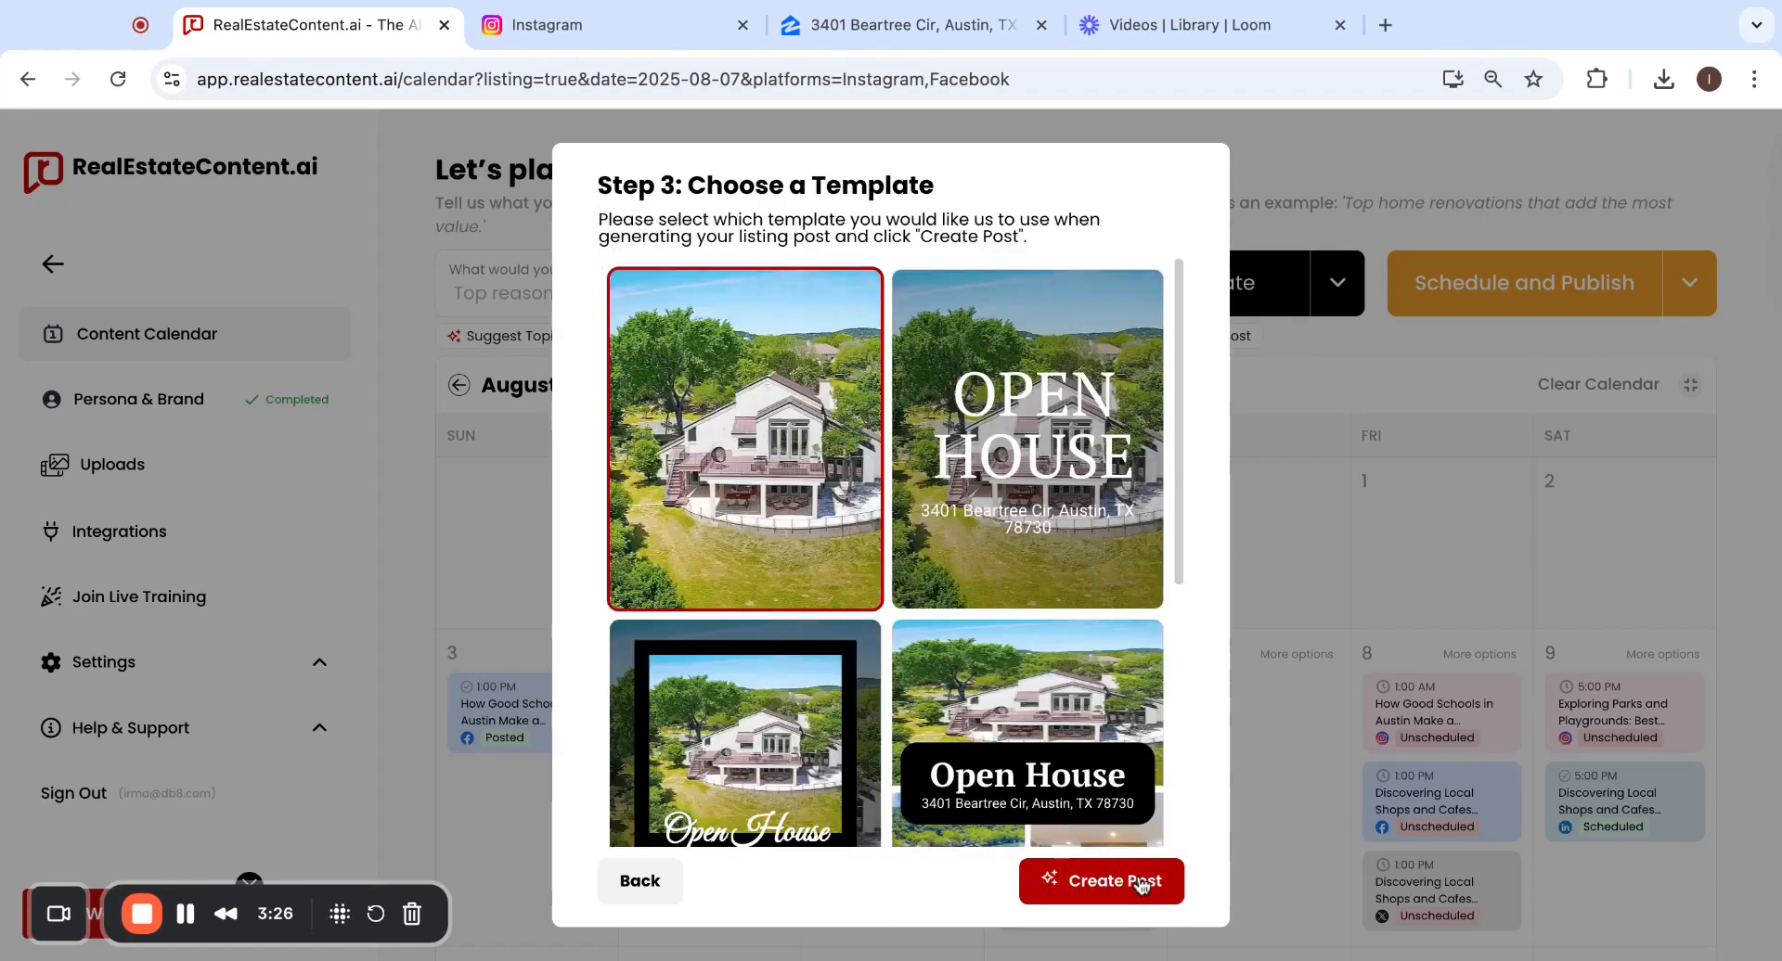
pyautogui.scroll(-3, 1079, 558)
pyautogui.scroll(-2, 1080, 558)
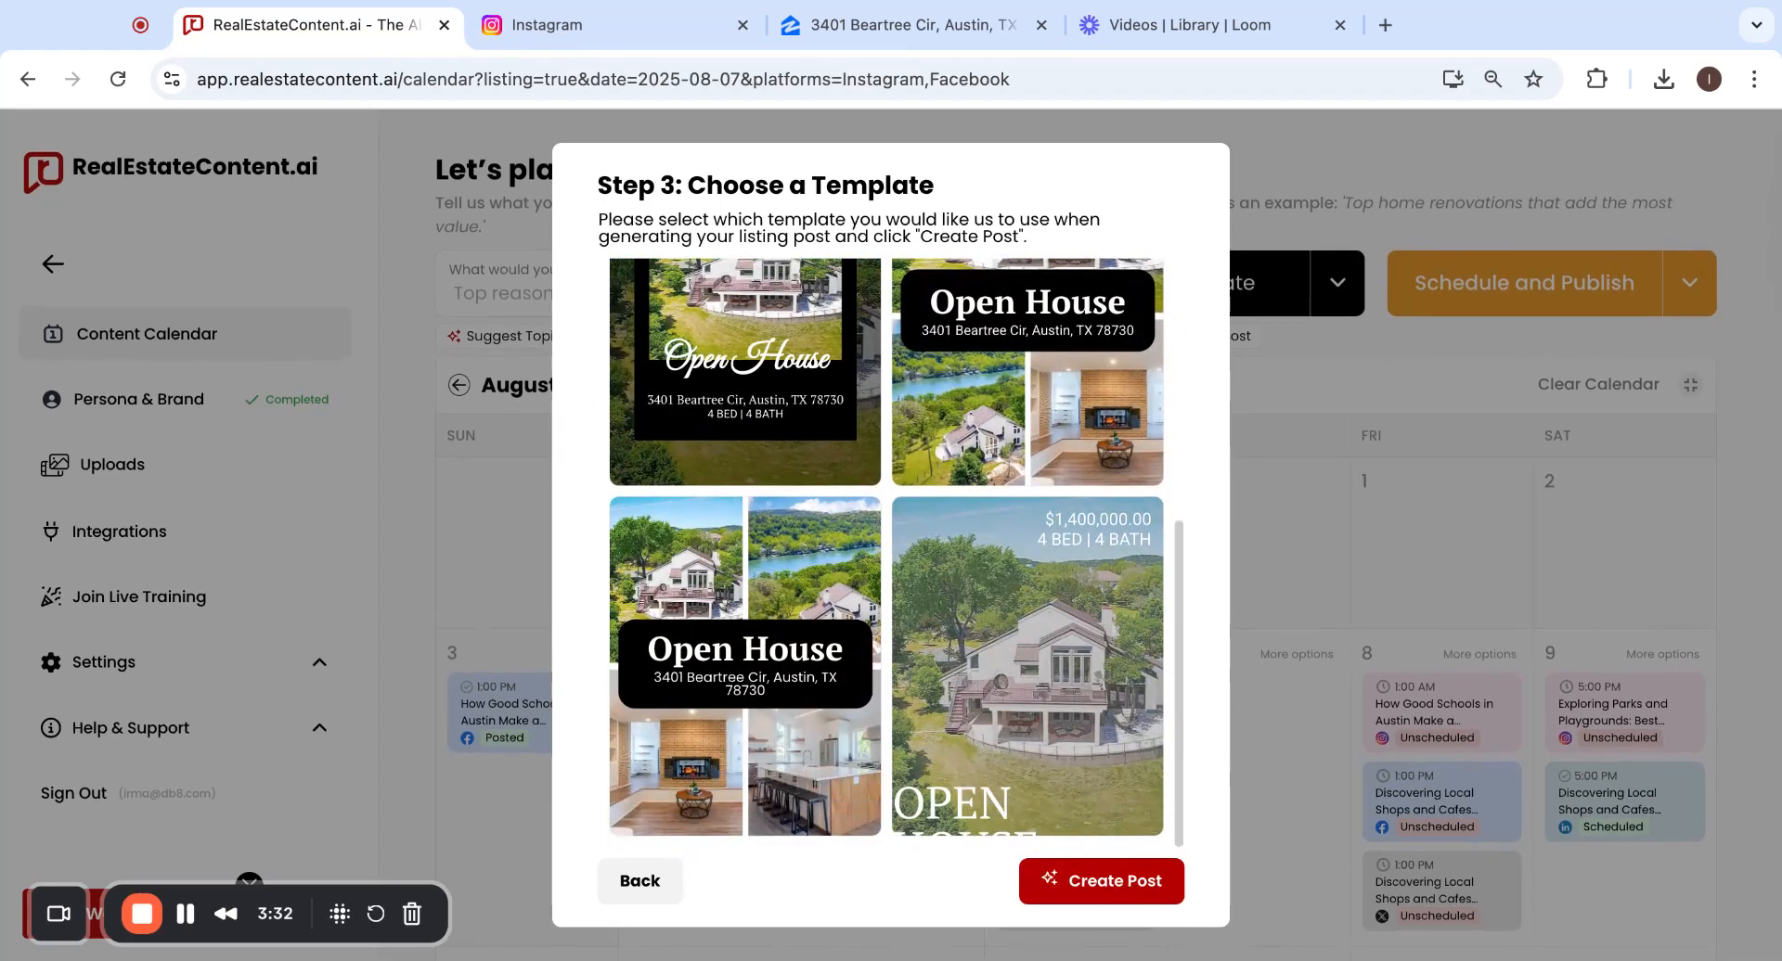
pyautogui.scroll(1, 1085, 532)
pyautogui.scroll(3, 1086, 532)
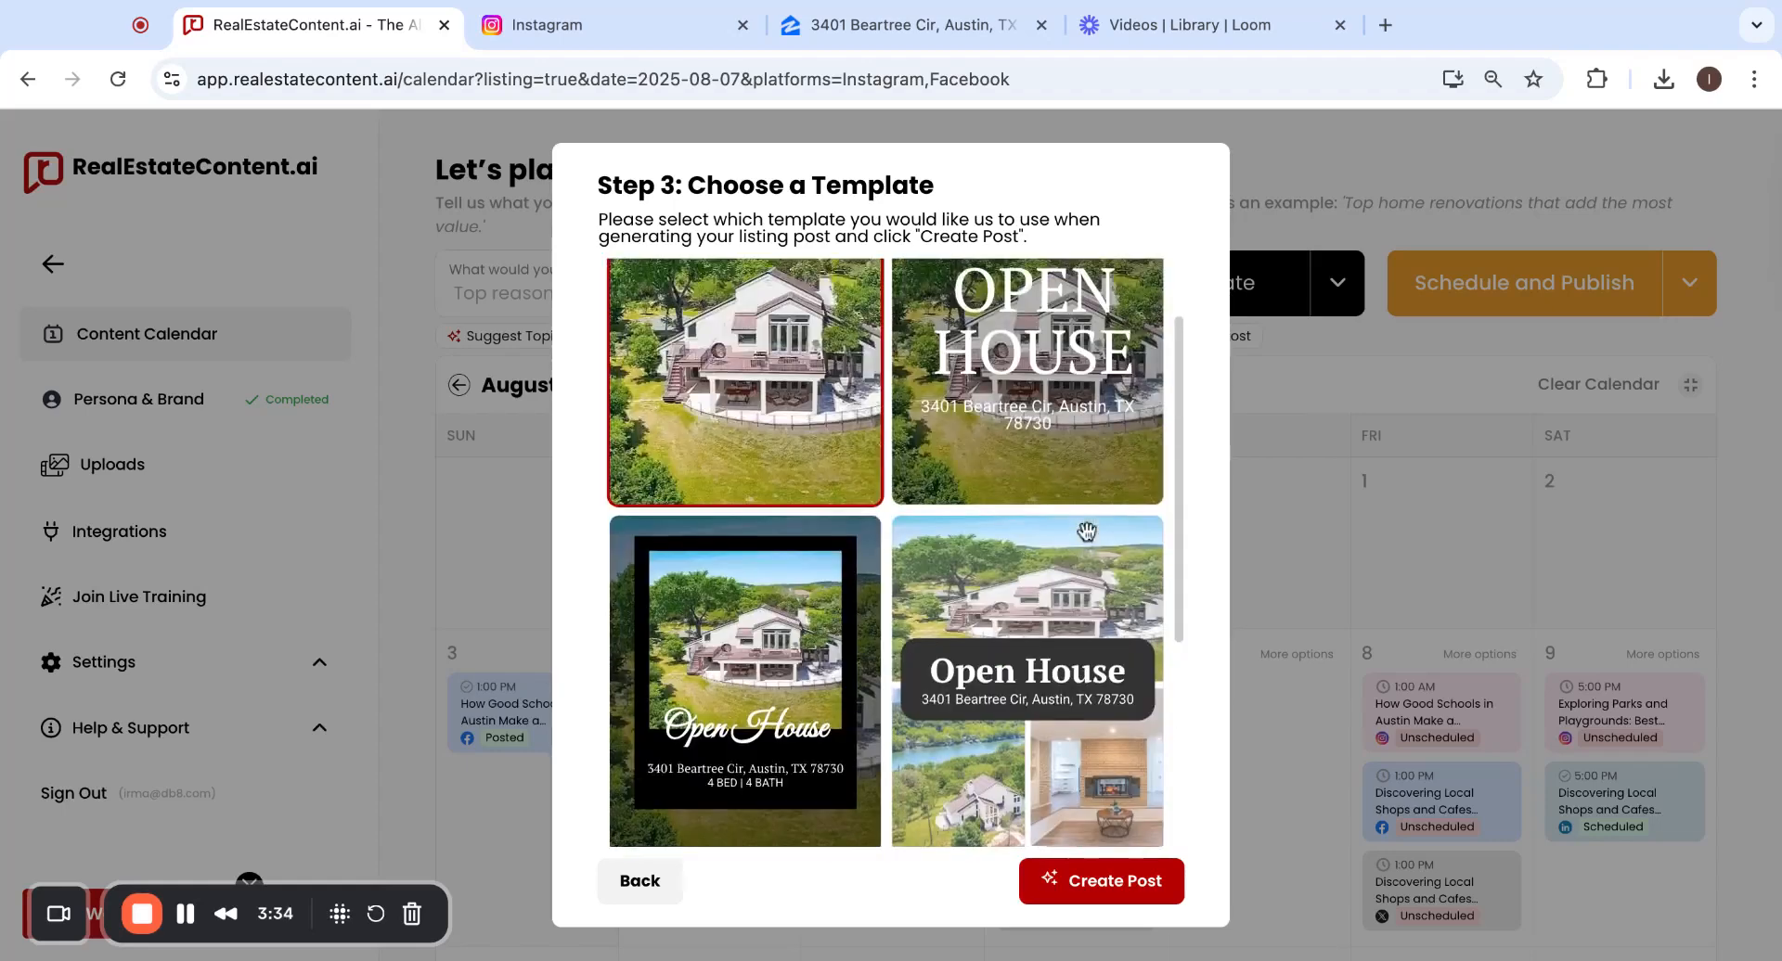
pyautogui.scroll(-2, 1086, 531)
pyautogui.scroll(-3, 1088, 533)
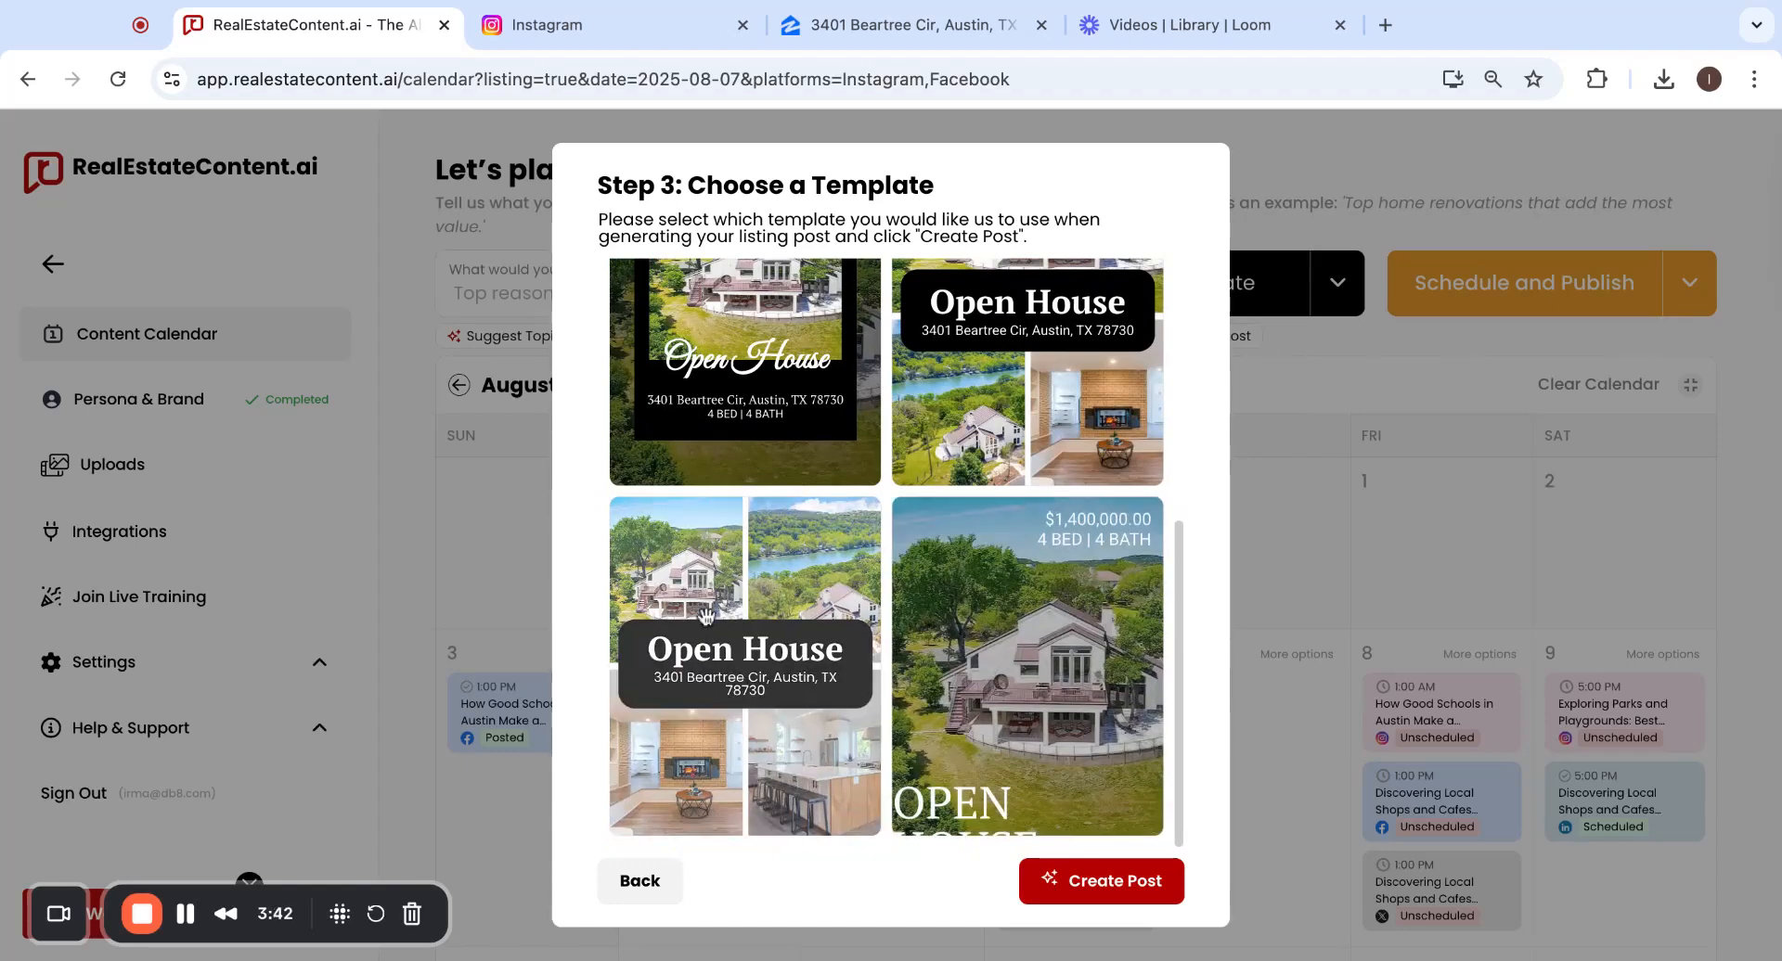
pyautogui.click(771, 672)
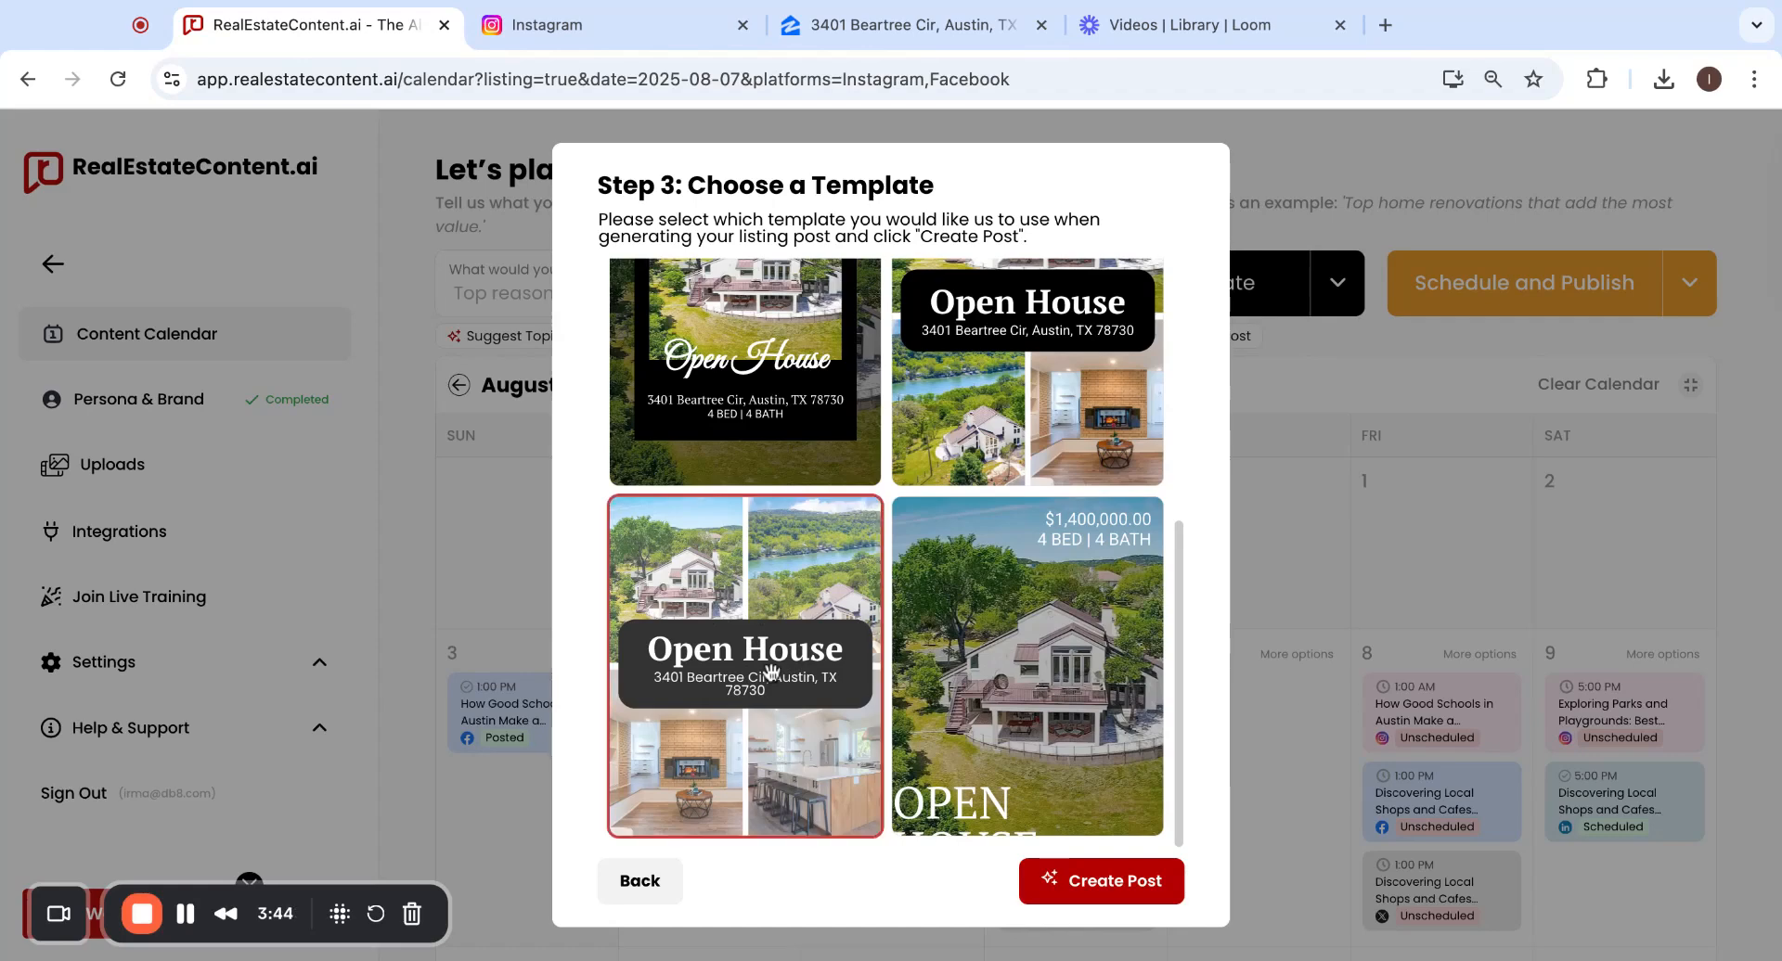
pyautogui.click(1074, 888)
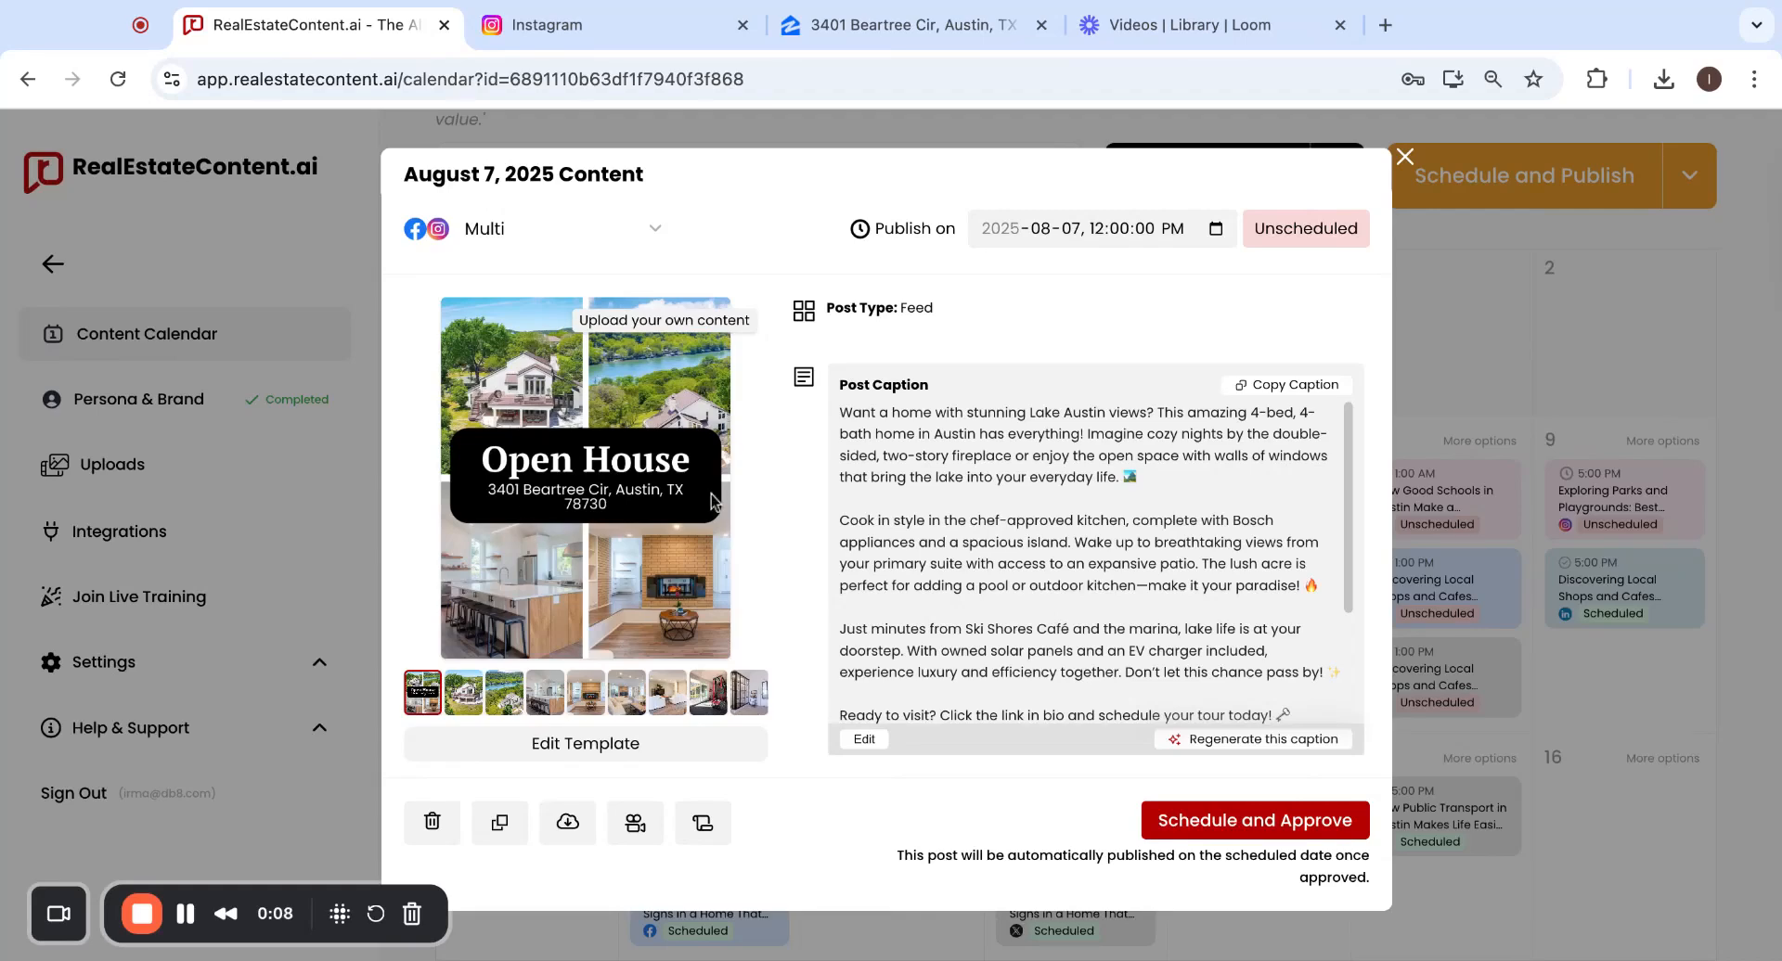
pyautogui.click(463, 707)
pyautogui.click(499, 709)
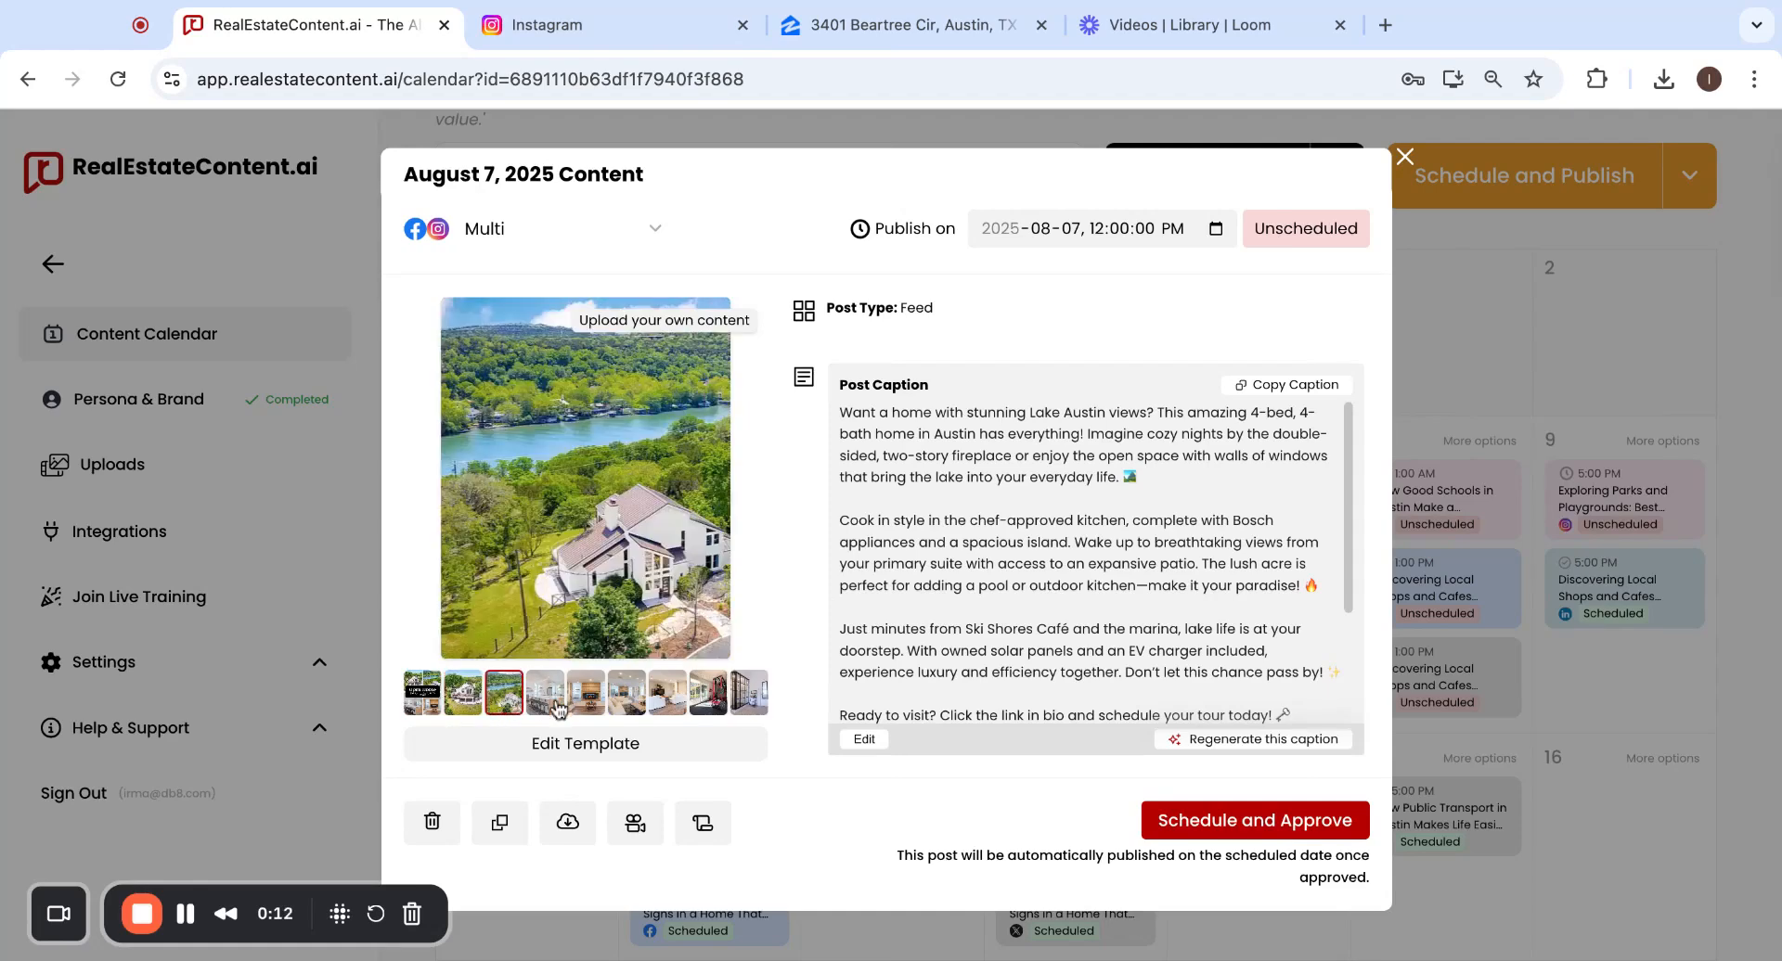
pyautogui.click(551, 705)
pyautogui.click(592, 702)
pyautogui.click(629, 700)
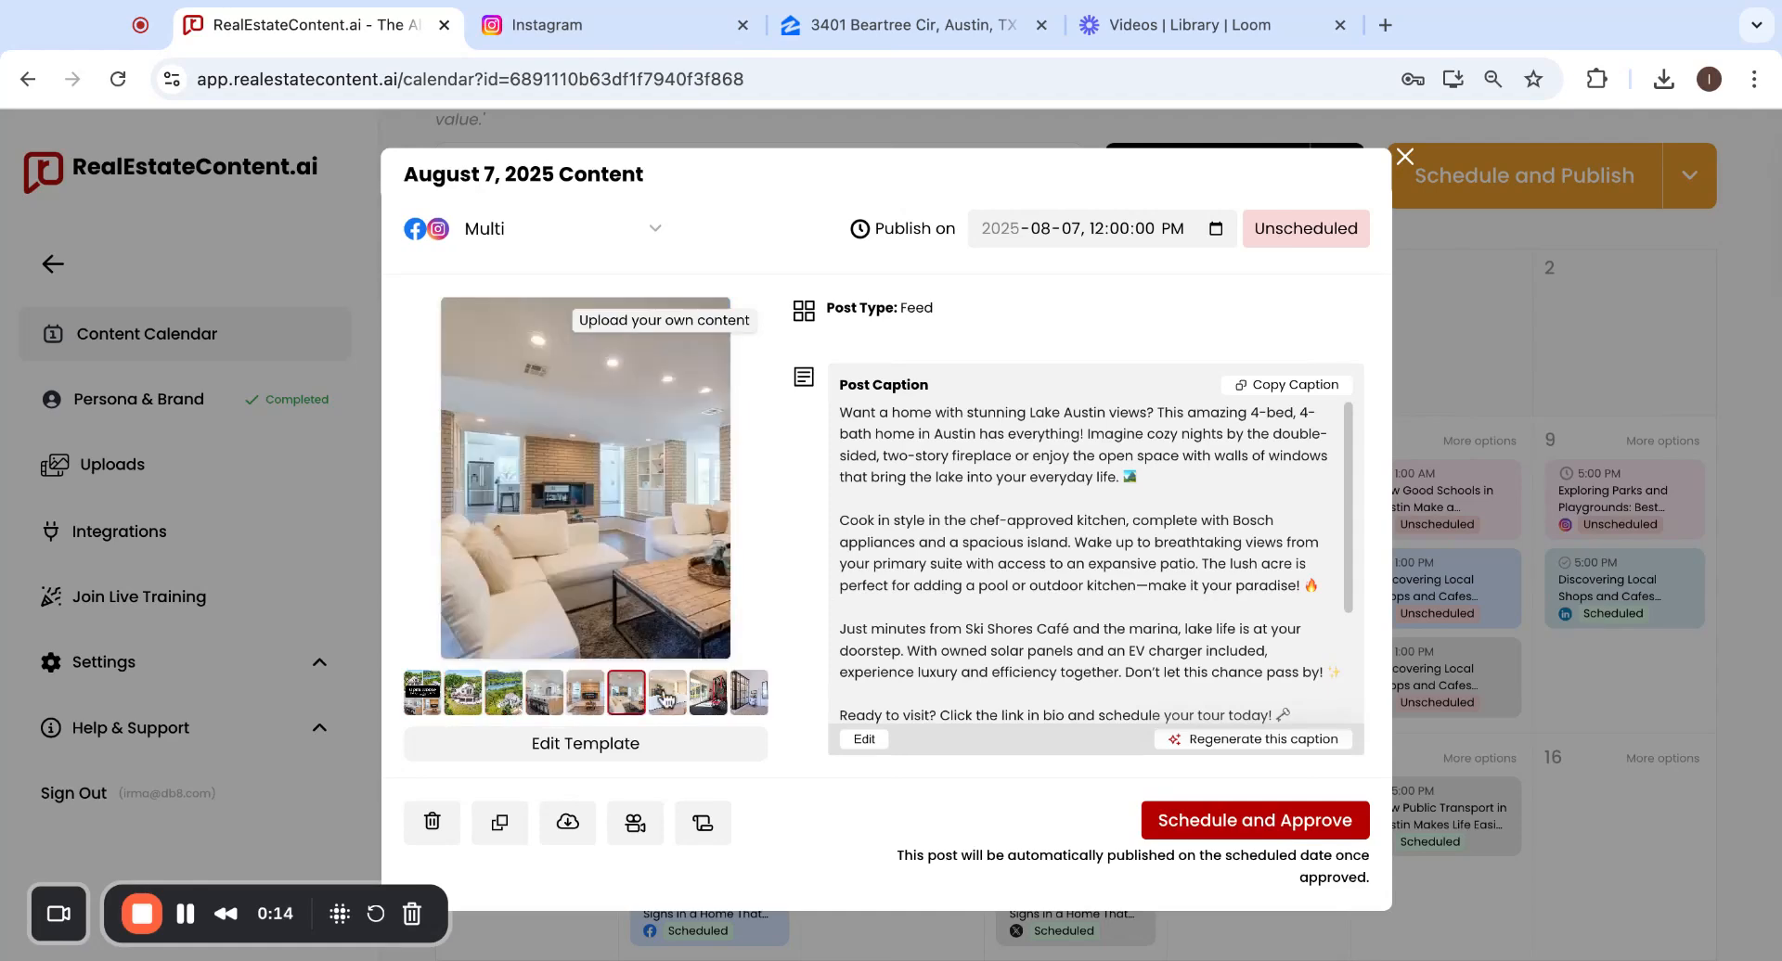
pyautogui.click(666, 696)
pyautogui.click(708, 698)
pyautogui.click(749, 696)
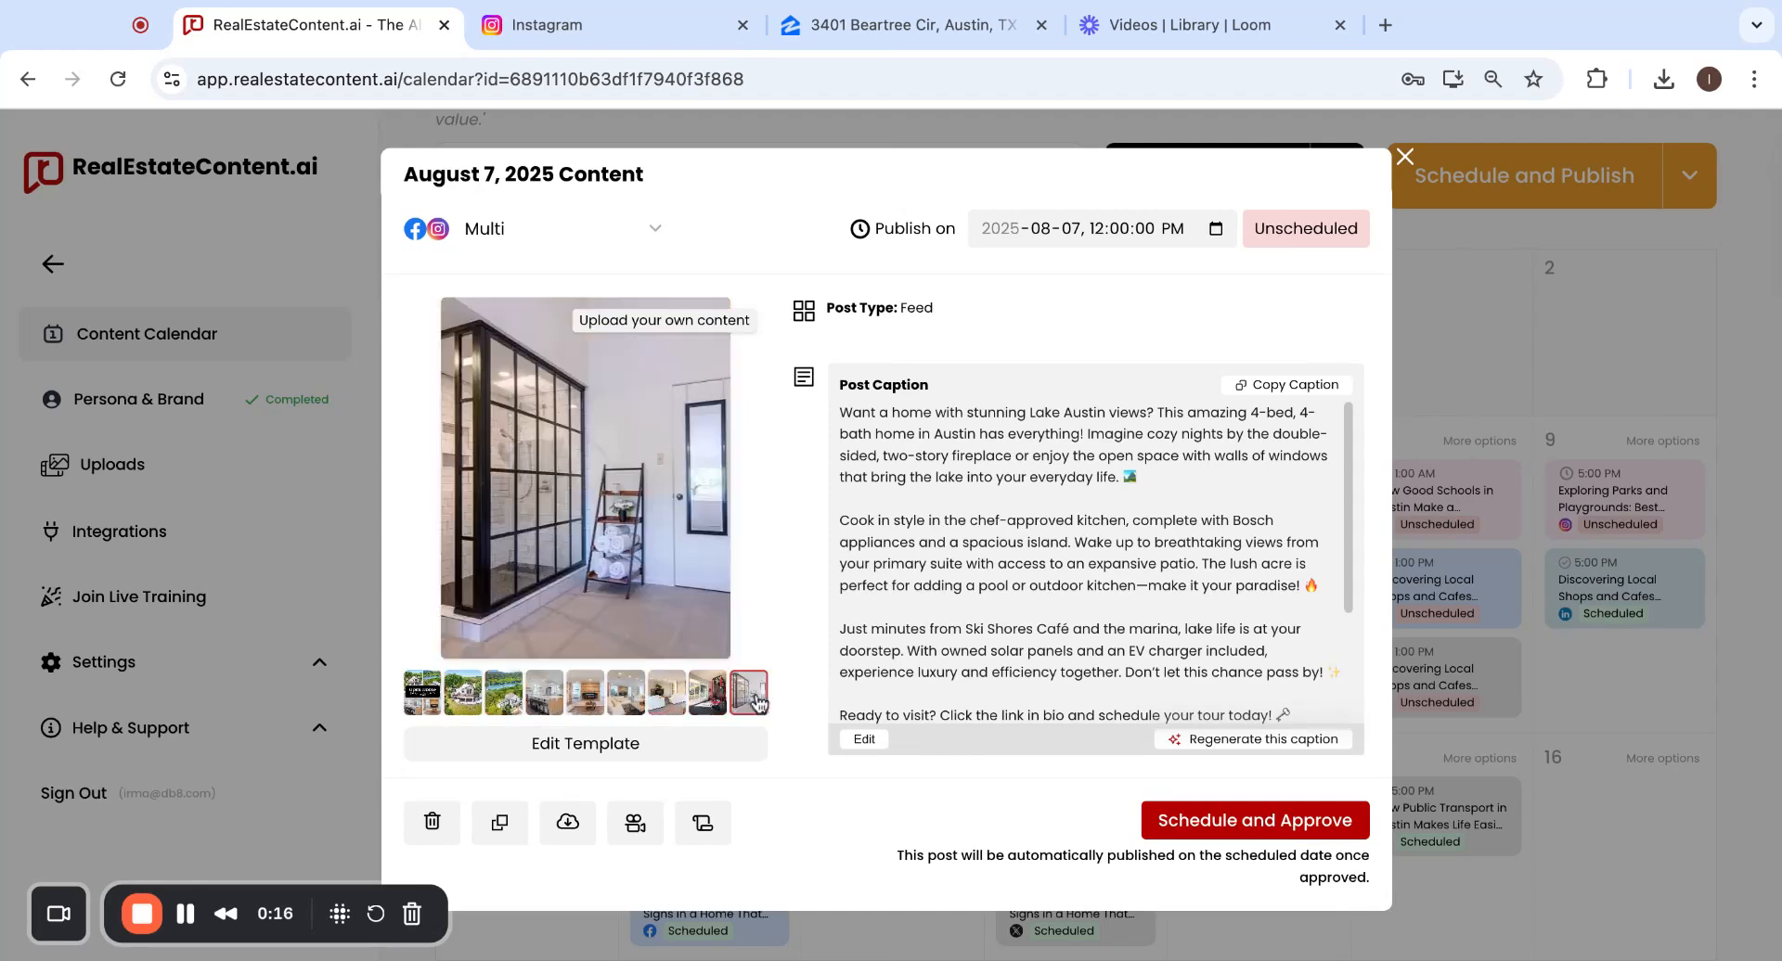
pyautogui.click(480, 705)
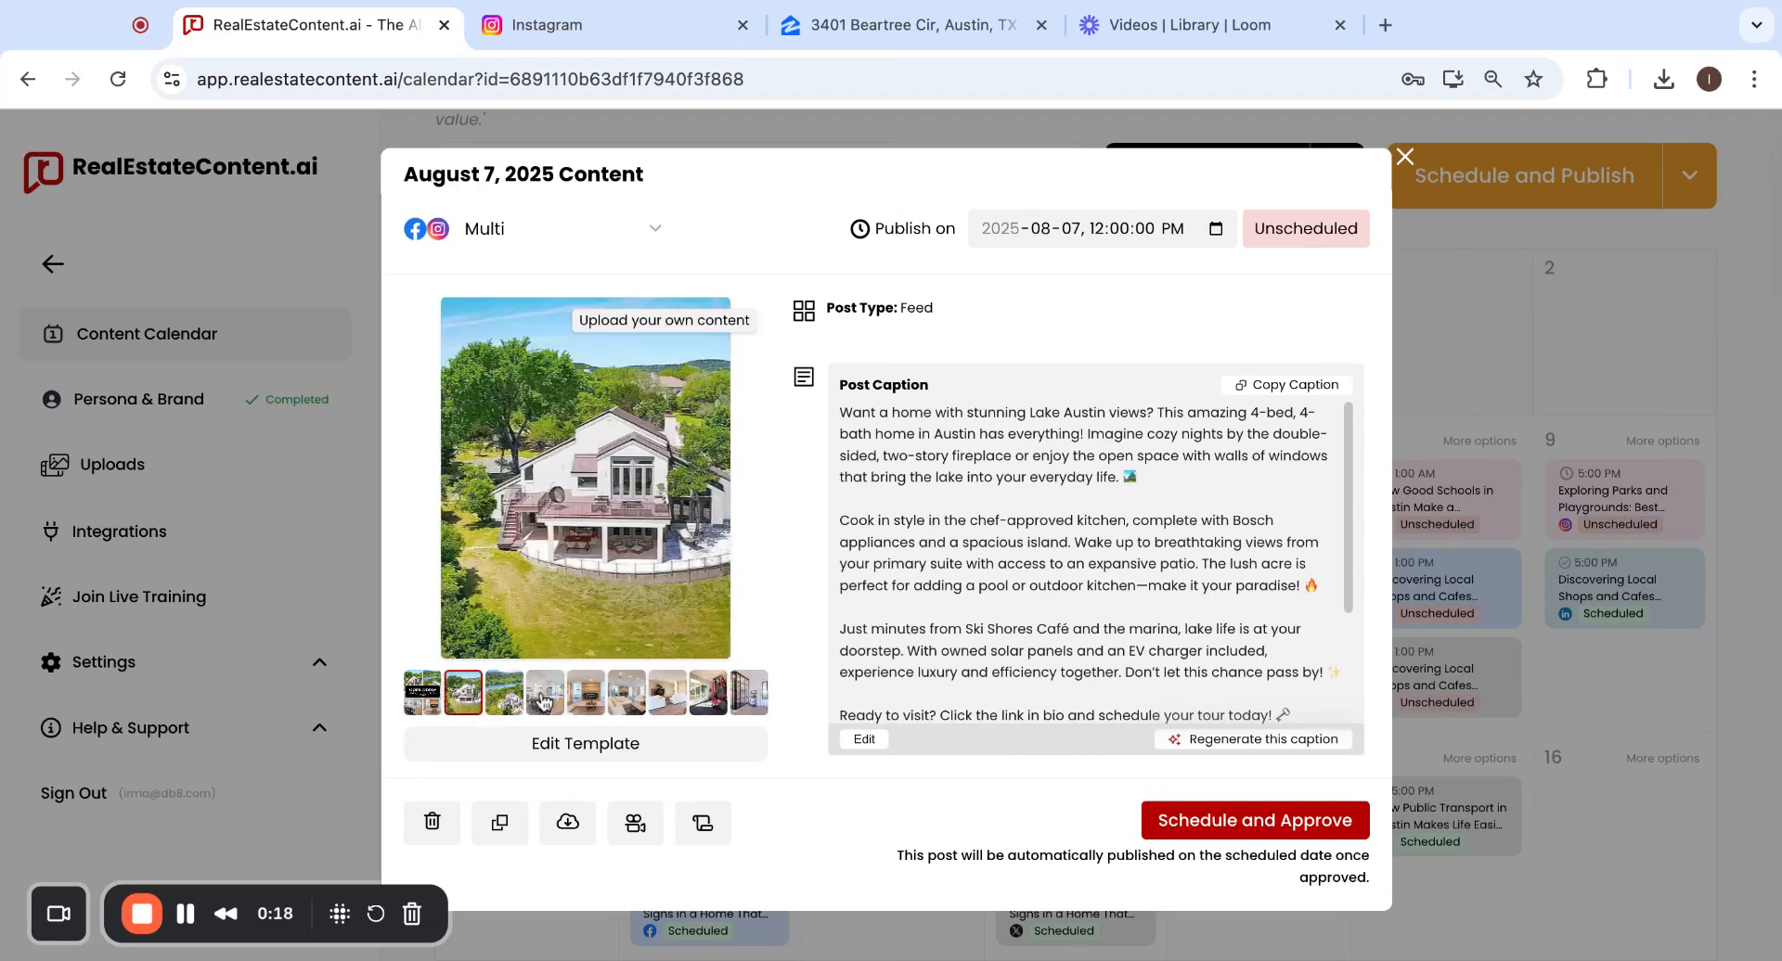
pyautogui.click(423, 694)
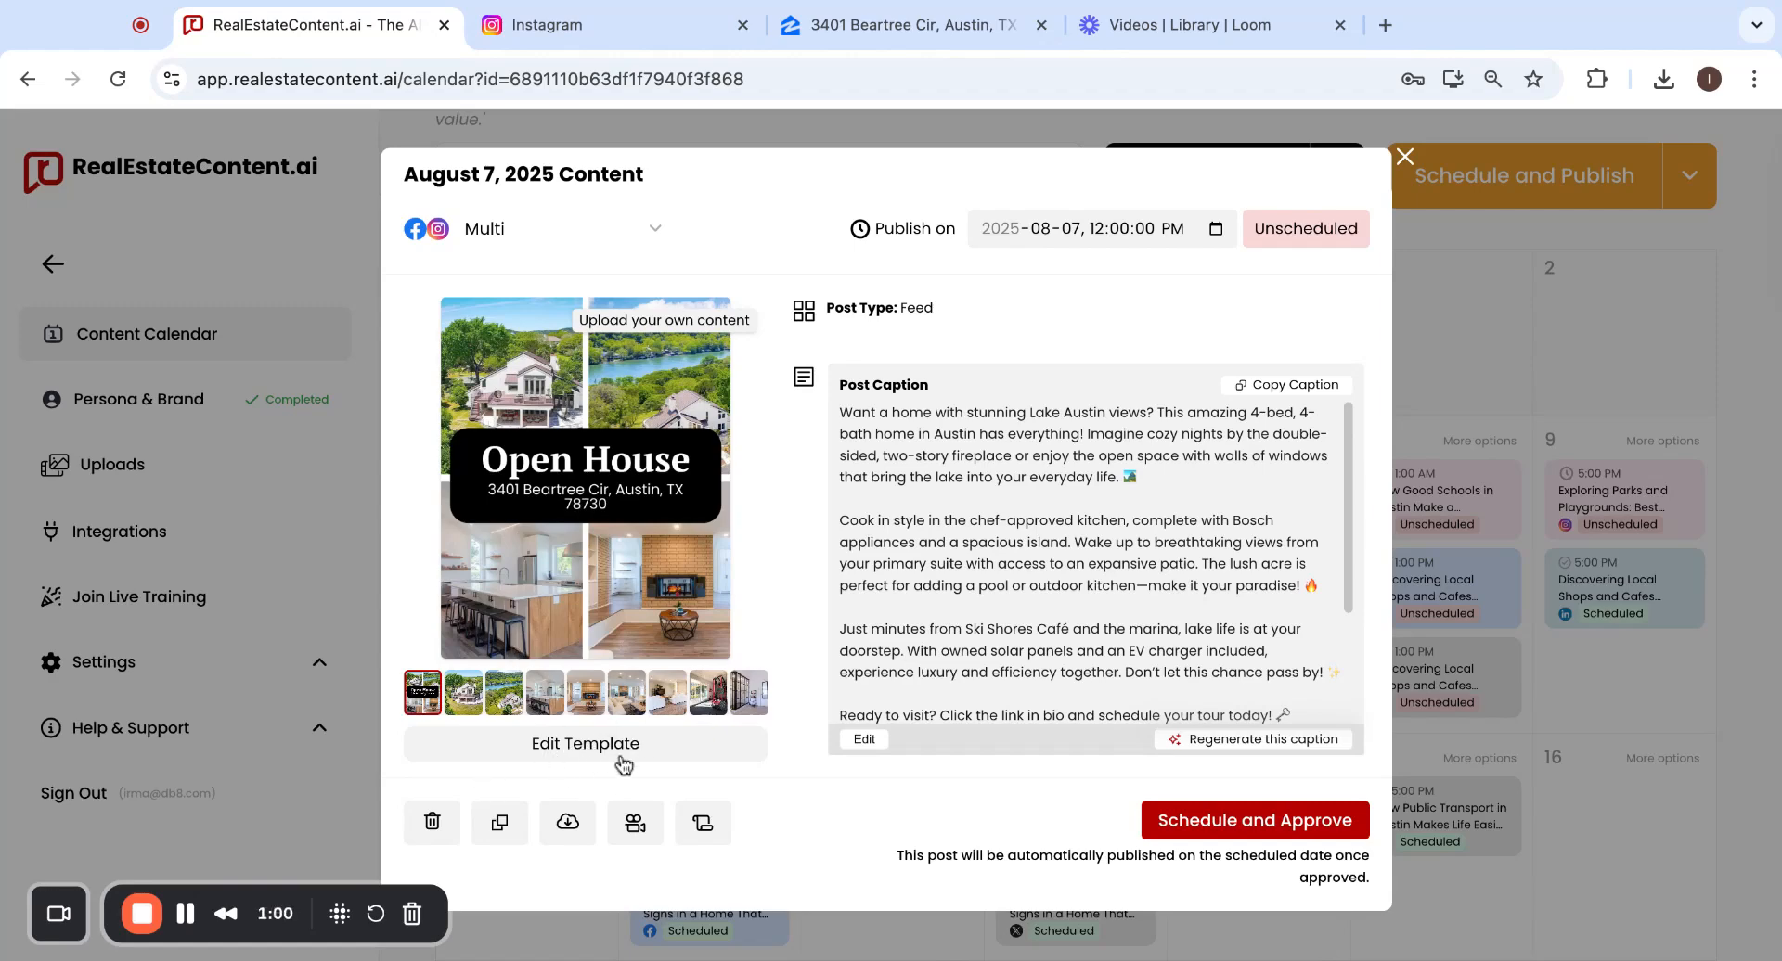
# Insert 'OPEN HOUSE:' and 'Saturday, August 9th' lines at the top of the caption and save.
pyautogui.click(867, 739)
pyautogui.scroll(10, 872, 474)
pyautogui.click(850, 417)
pyautogui.press('Return')
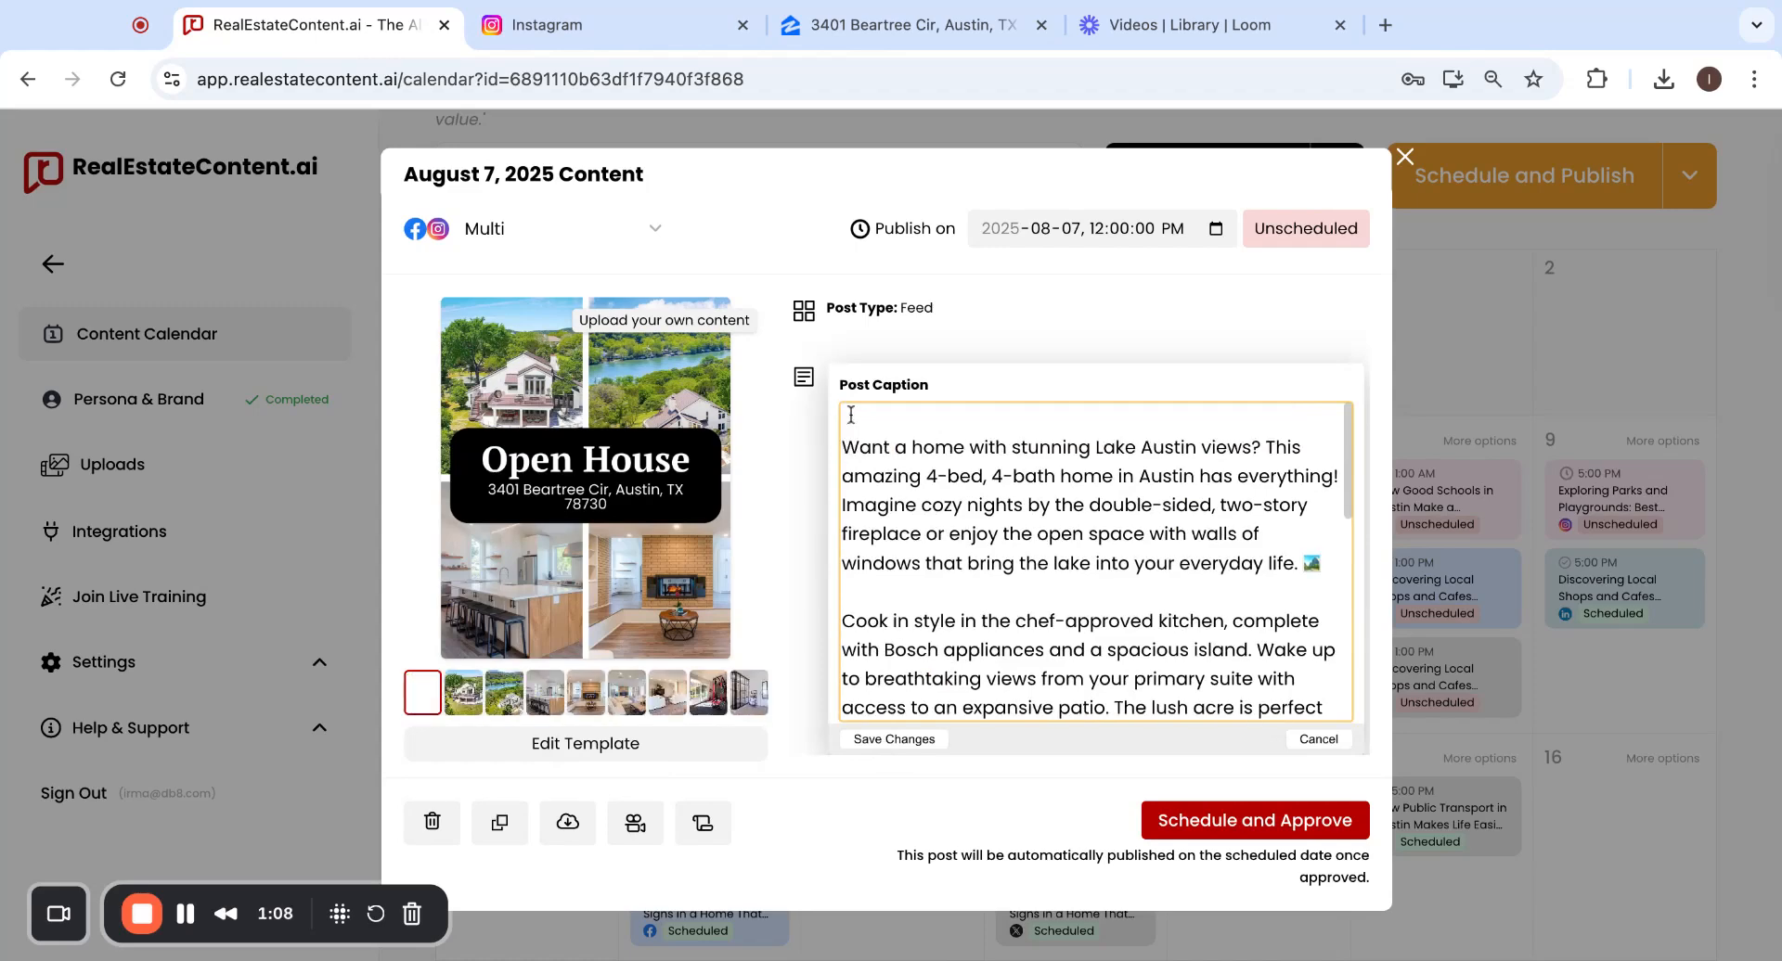
pyautogui.press('Up')
pyautogui.write('OPEN HOUSE:')
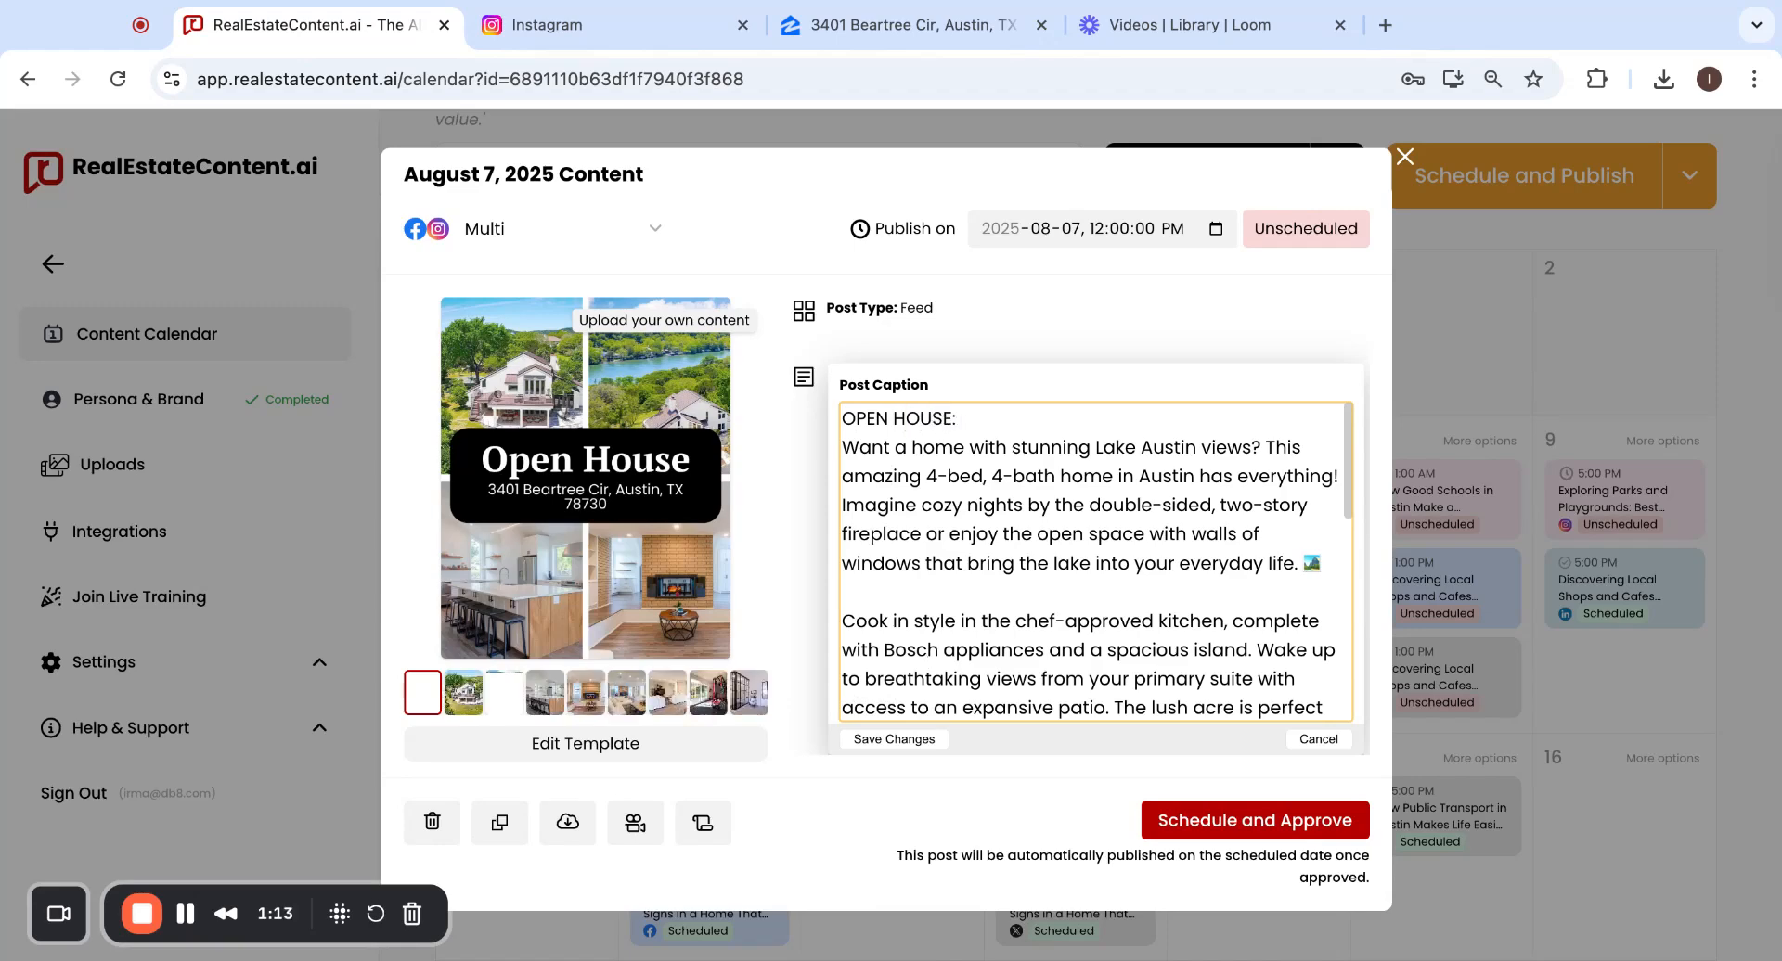
pyautogui.press('Return')
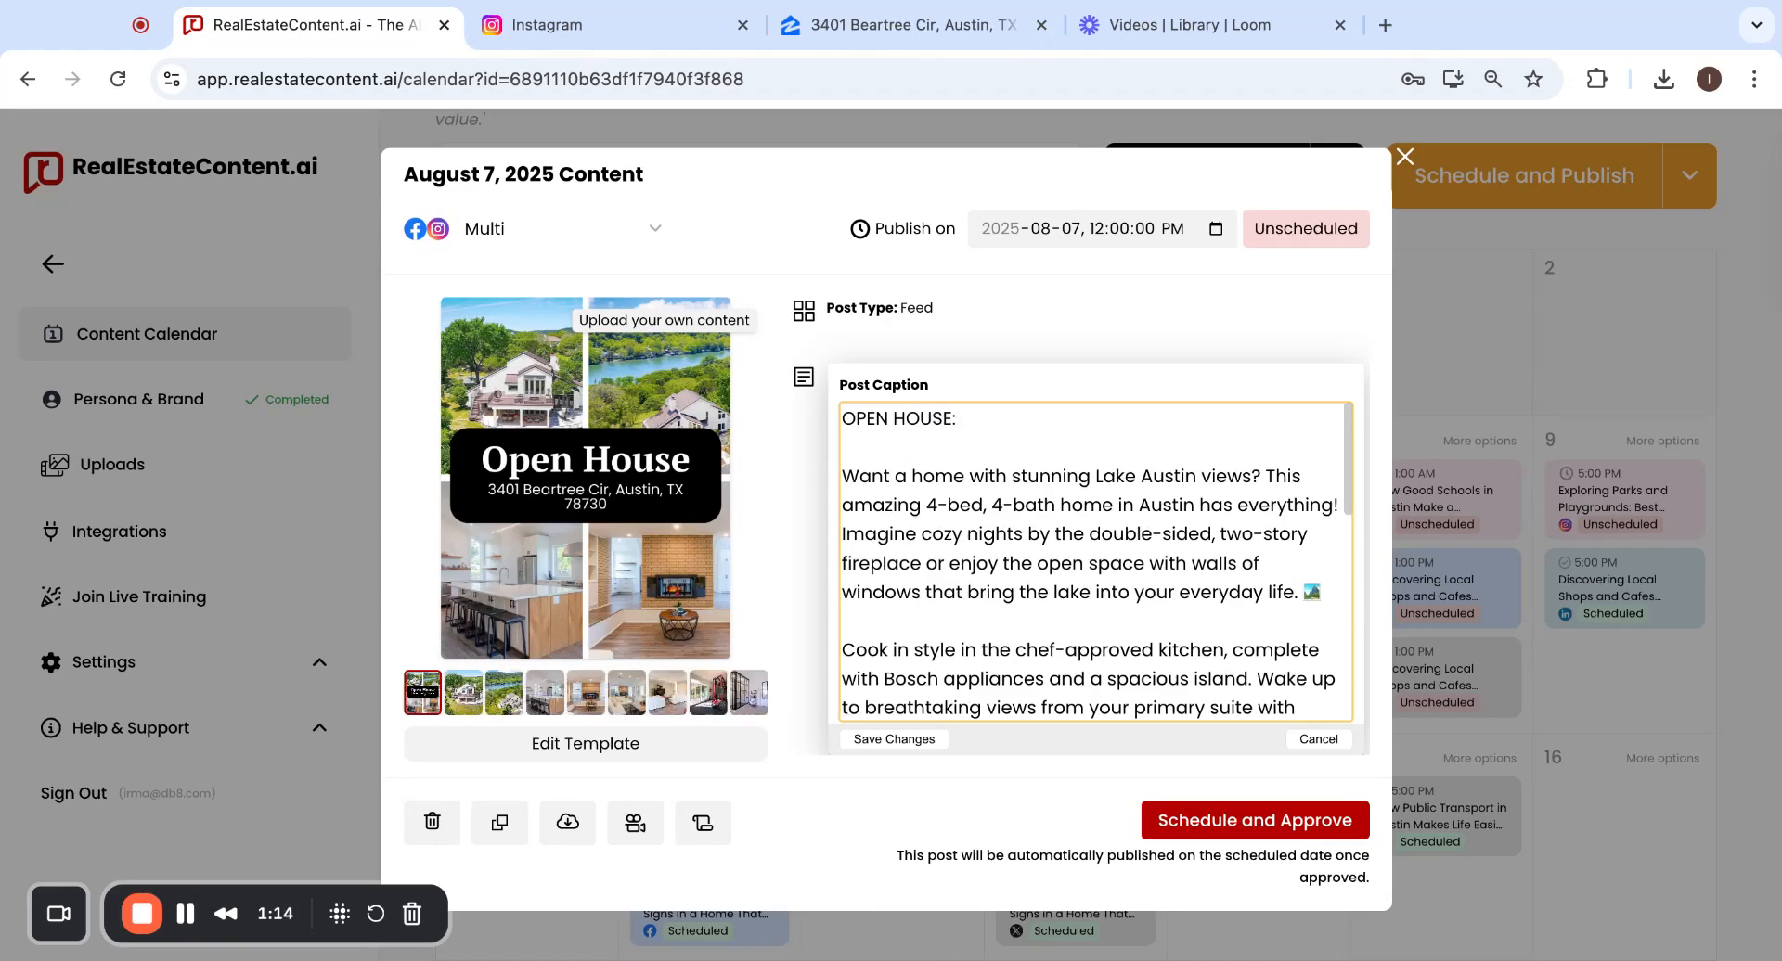
pyautogui.write('Satr')
pyautogui.press('BackSpace')
pyautogui.write('urday')
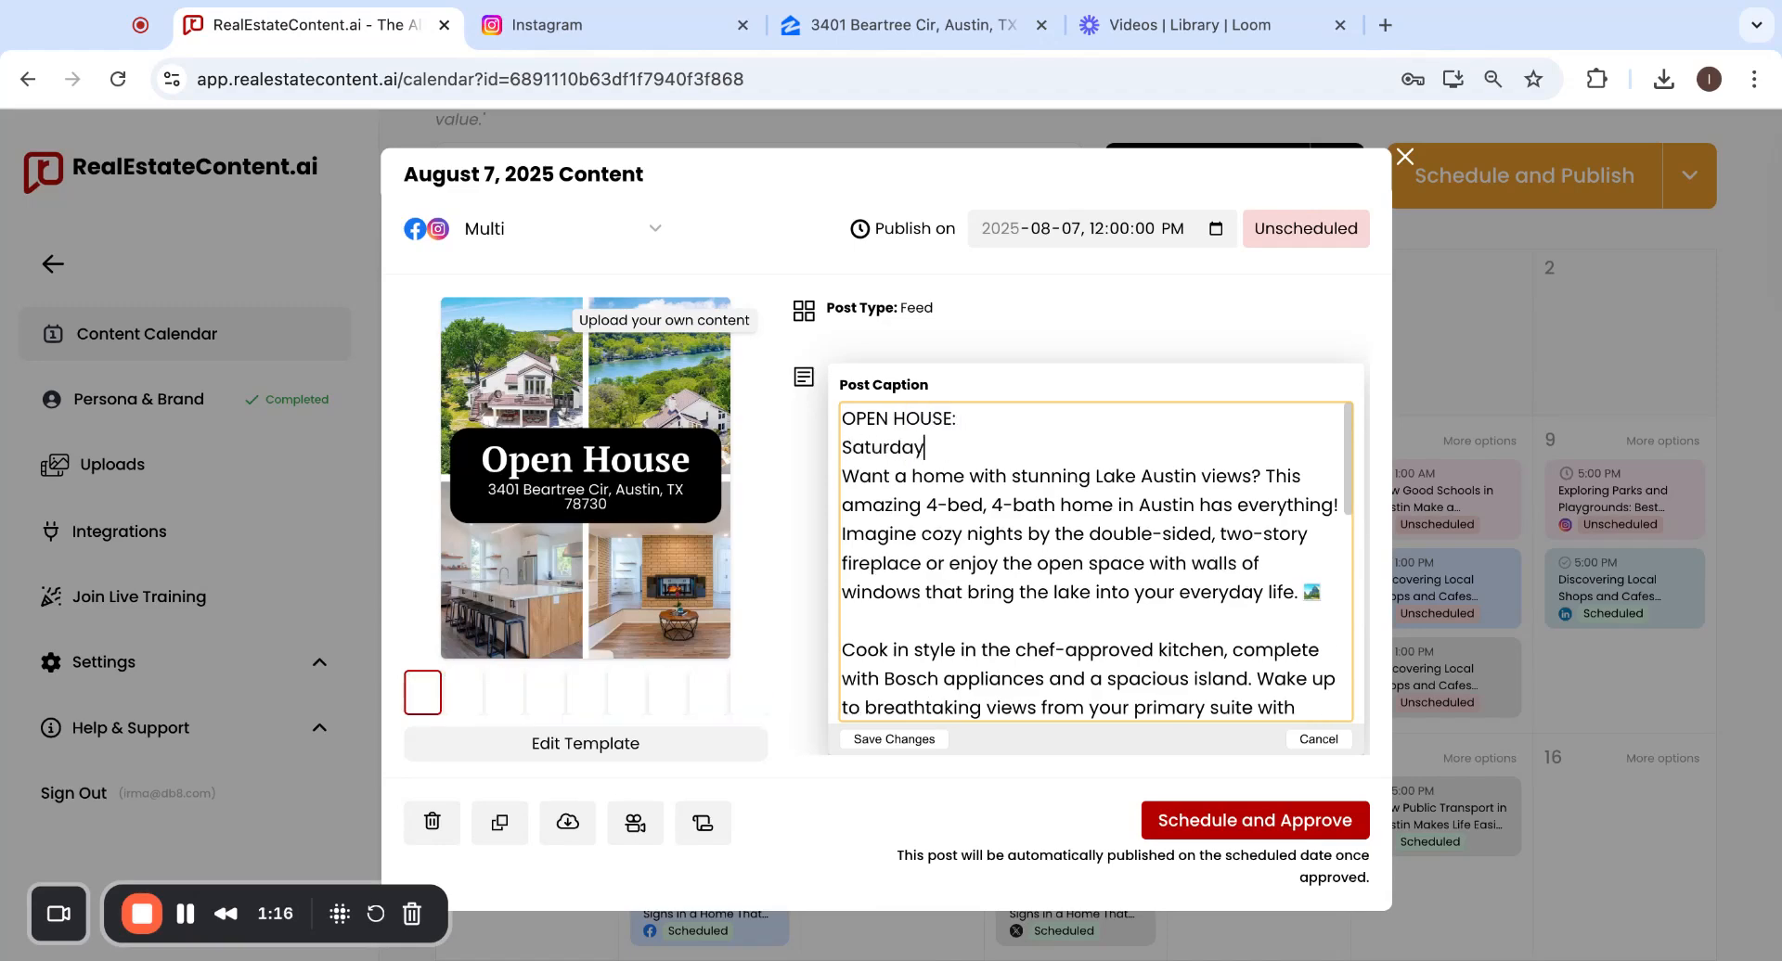
pyautogui.write(', August 9th')
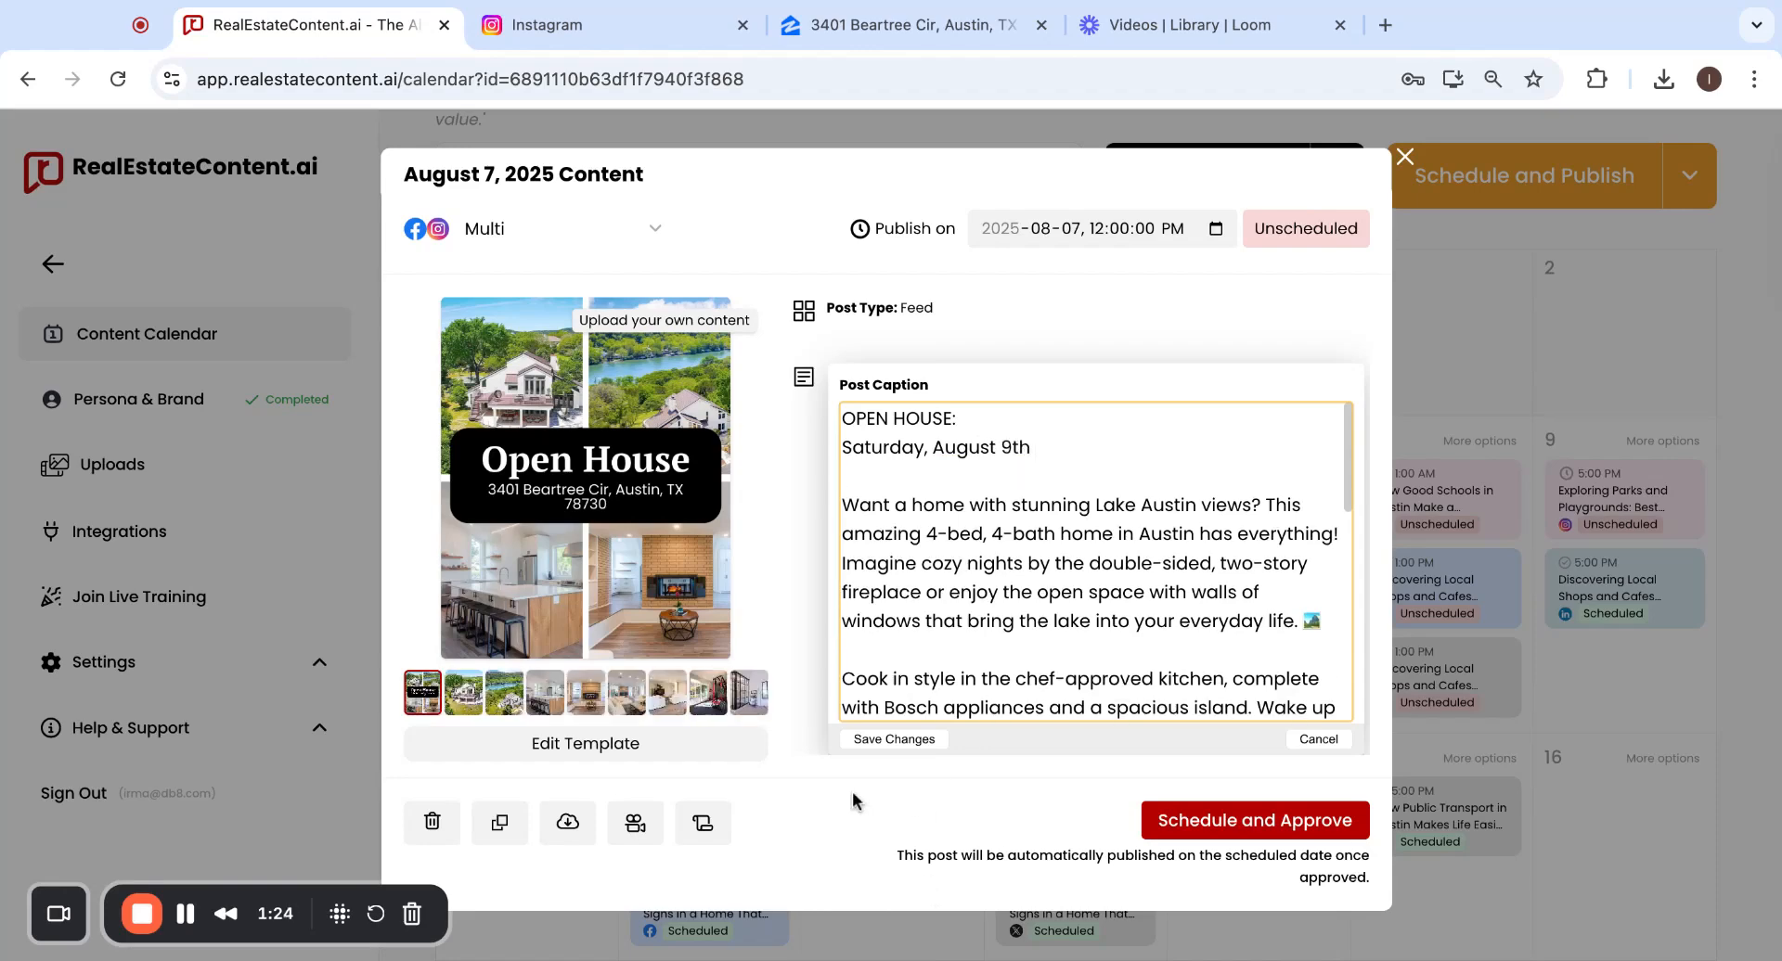
pyautogui.click(881, 740)
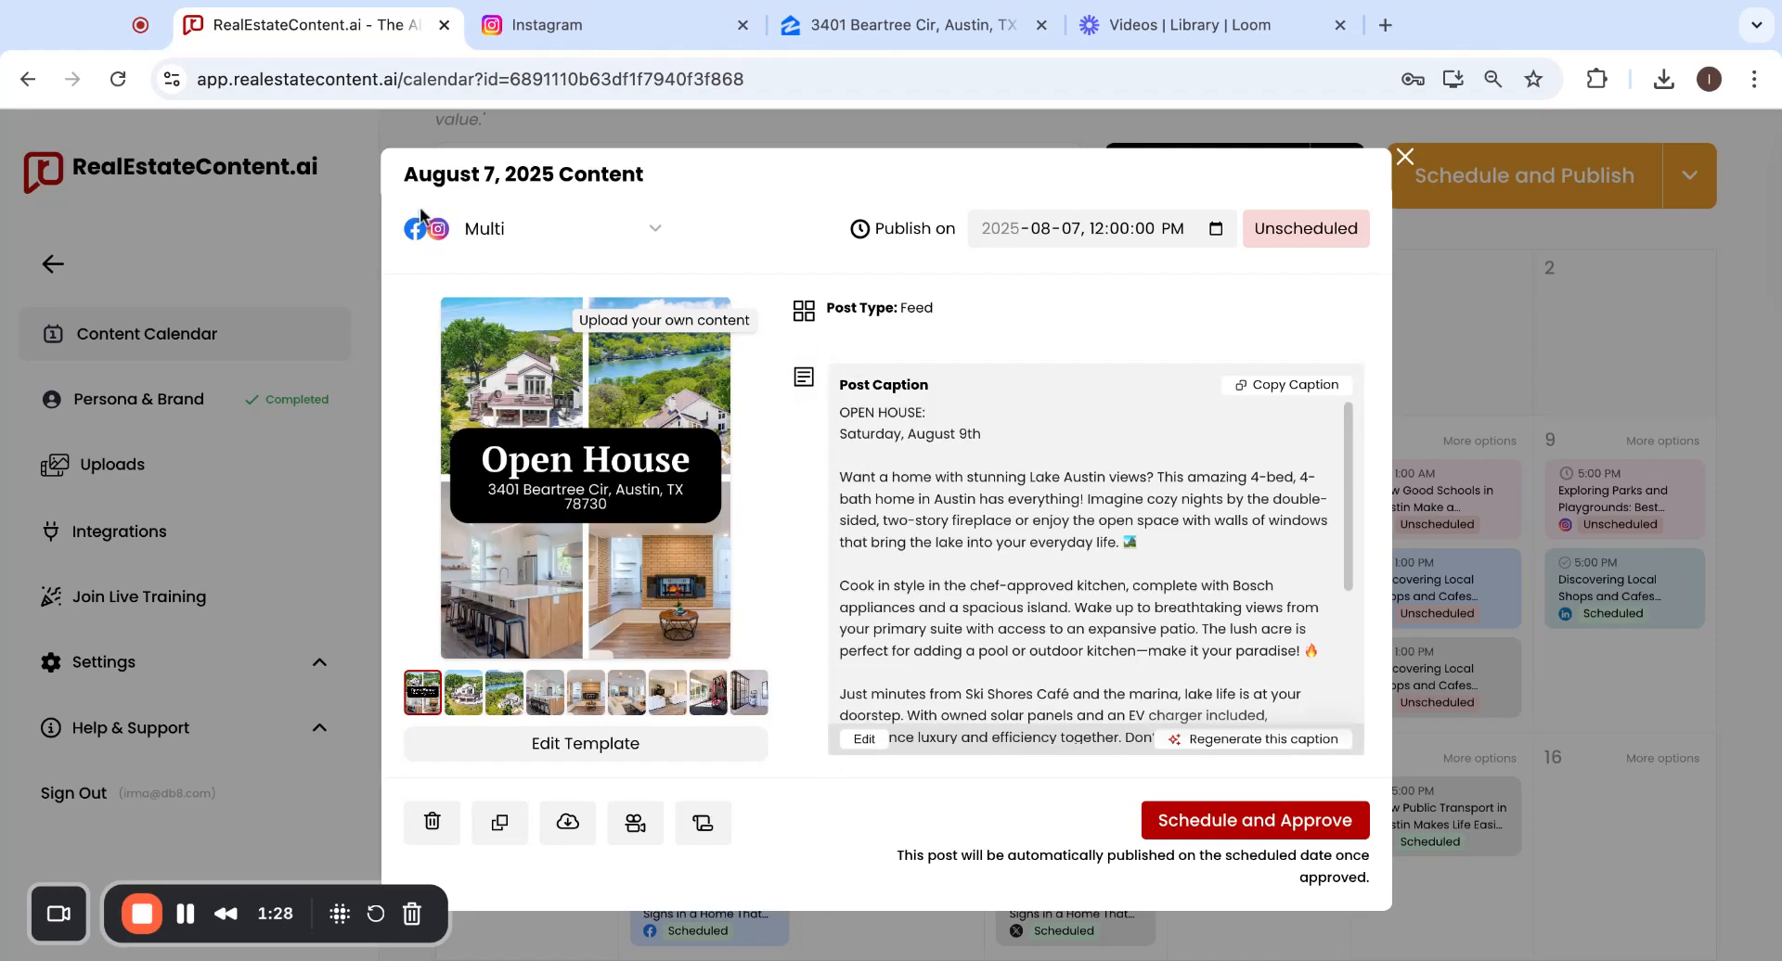
# Keep Instagram and Facebook, approve scheduling for August 7 at 12:00 PM, and close the post.
pyautogui.click(472, 230)
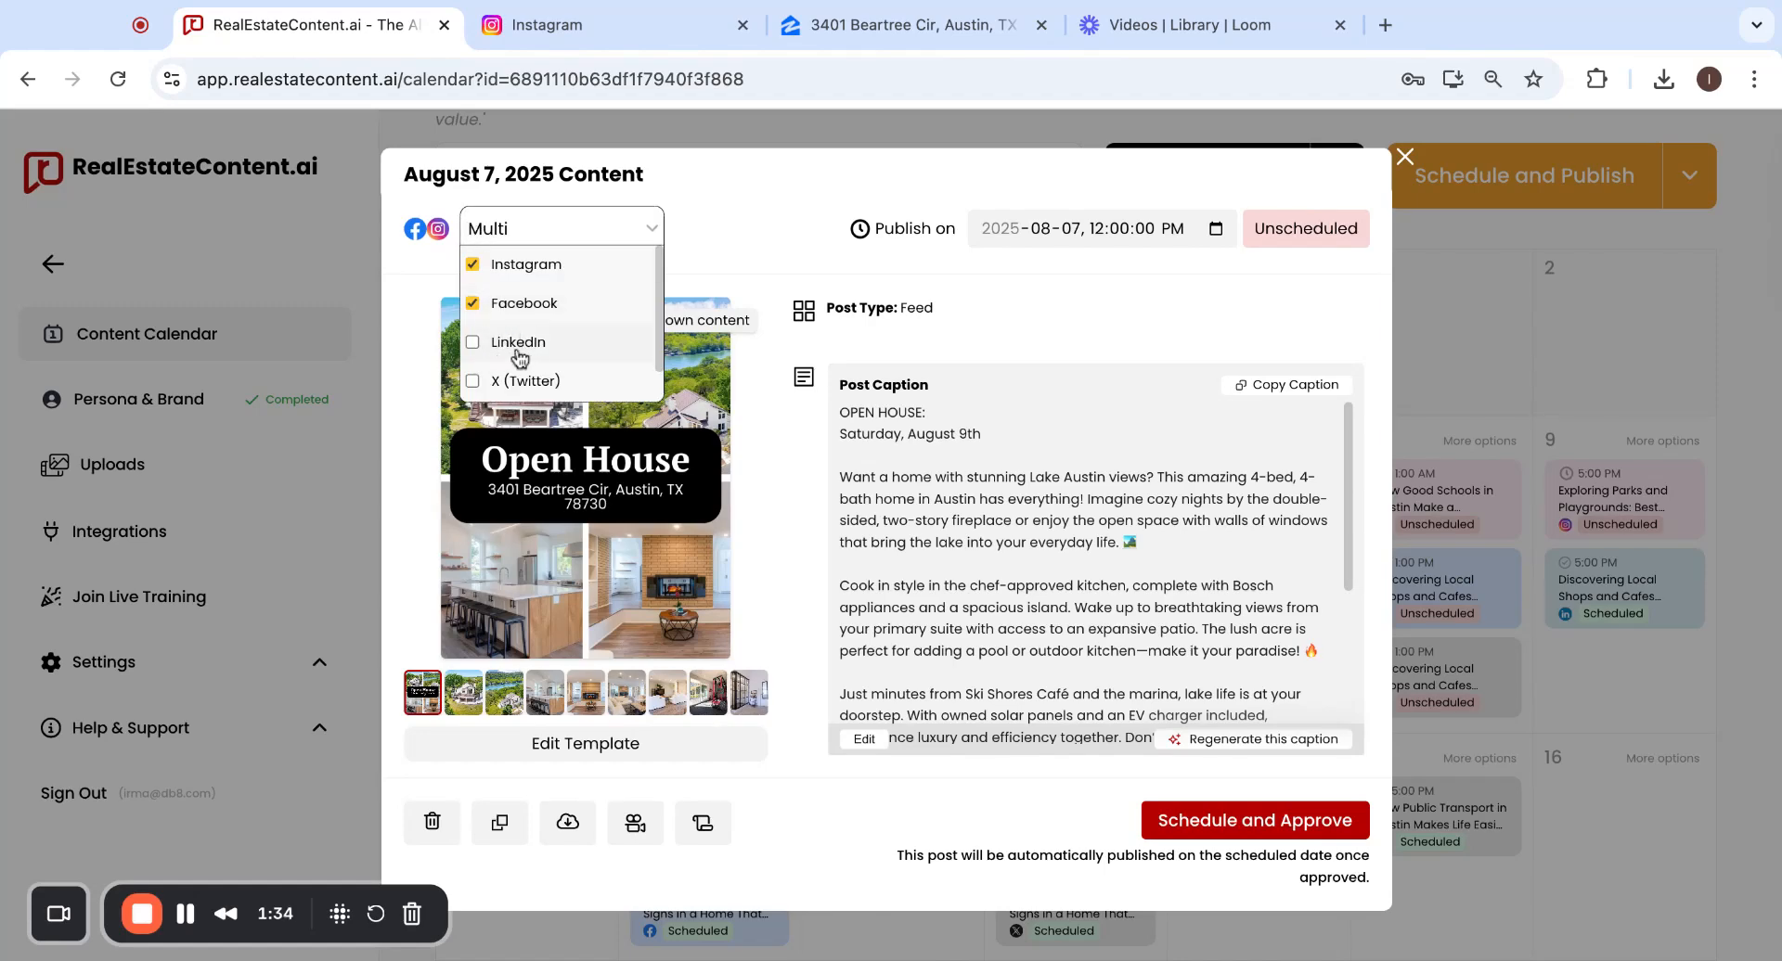
pyautogui.click(719, 215)
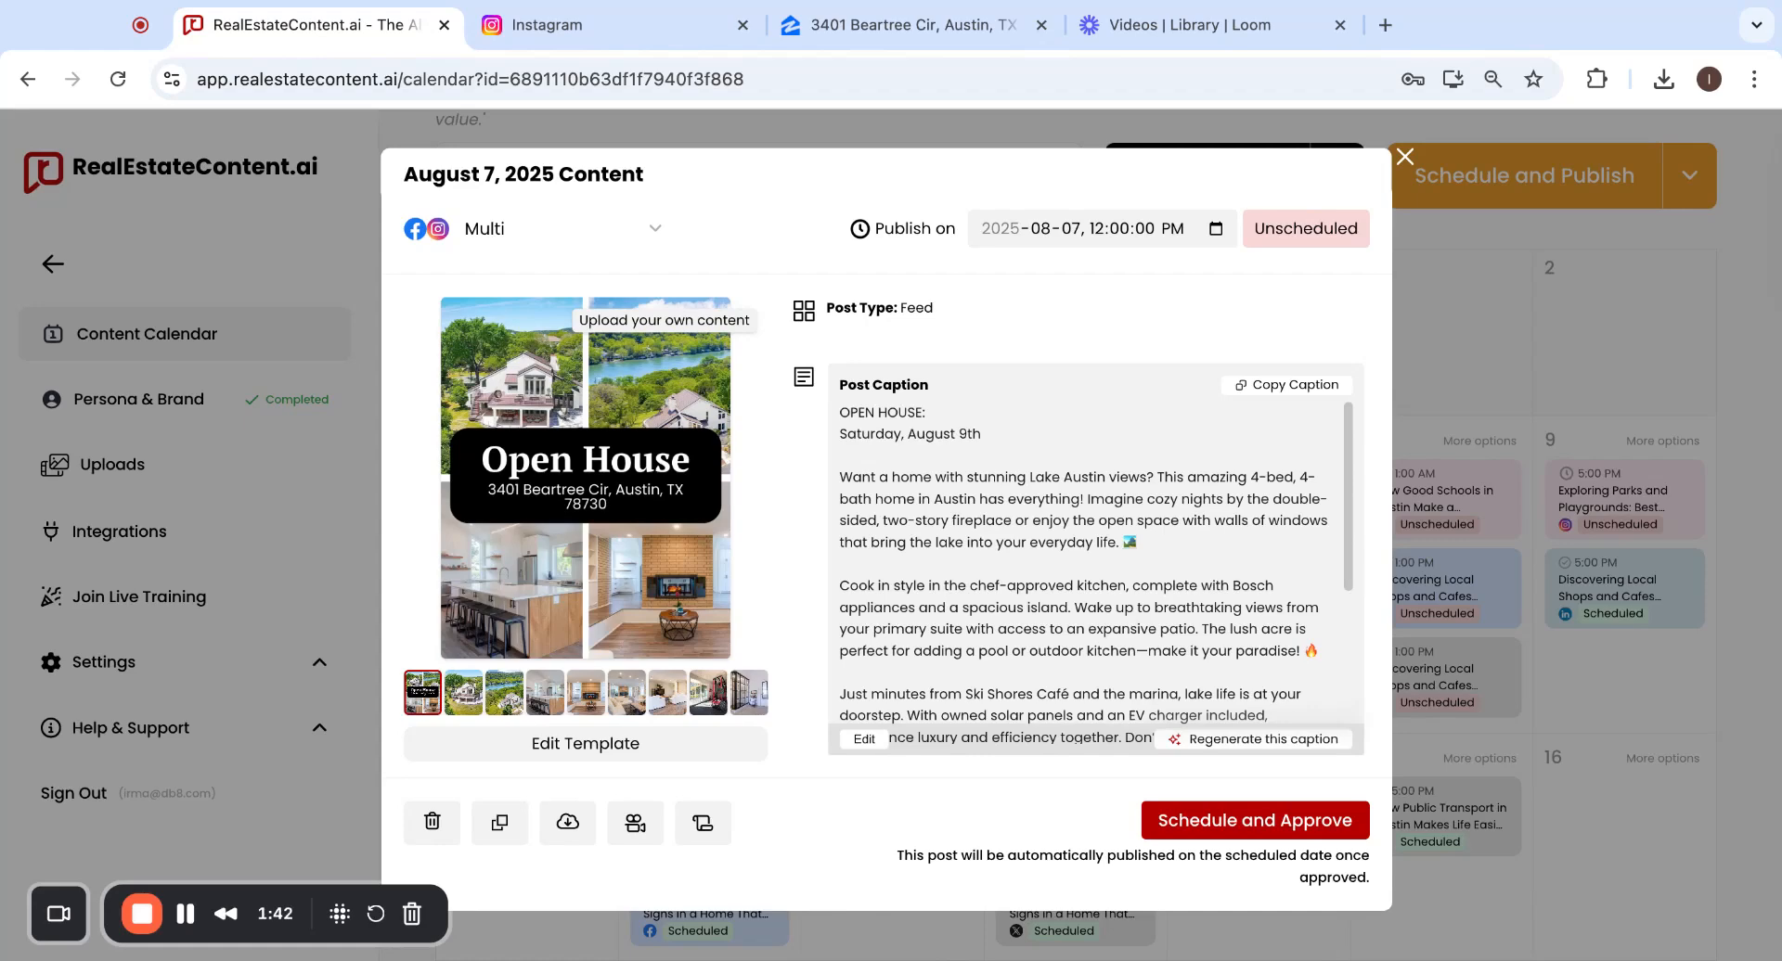
pyautogui.click(1226, 831)
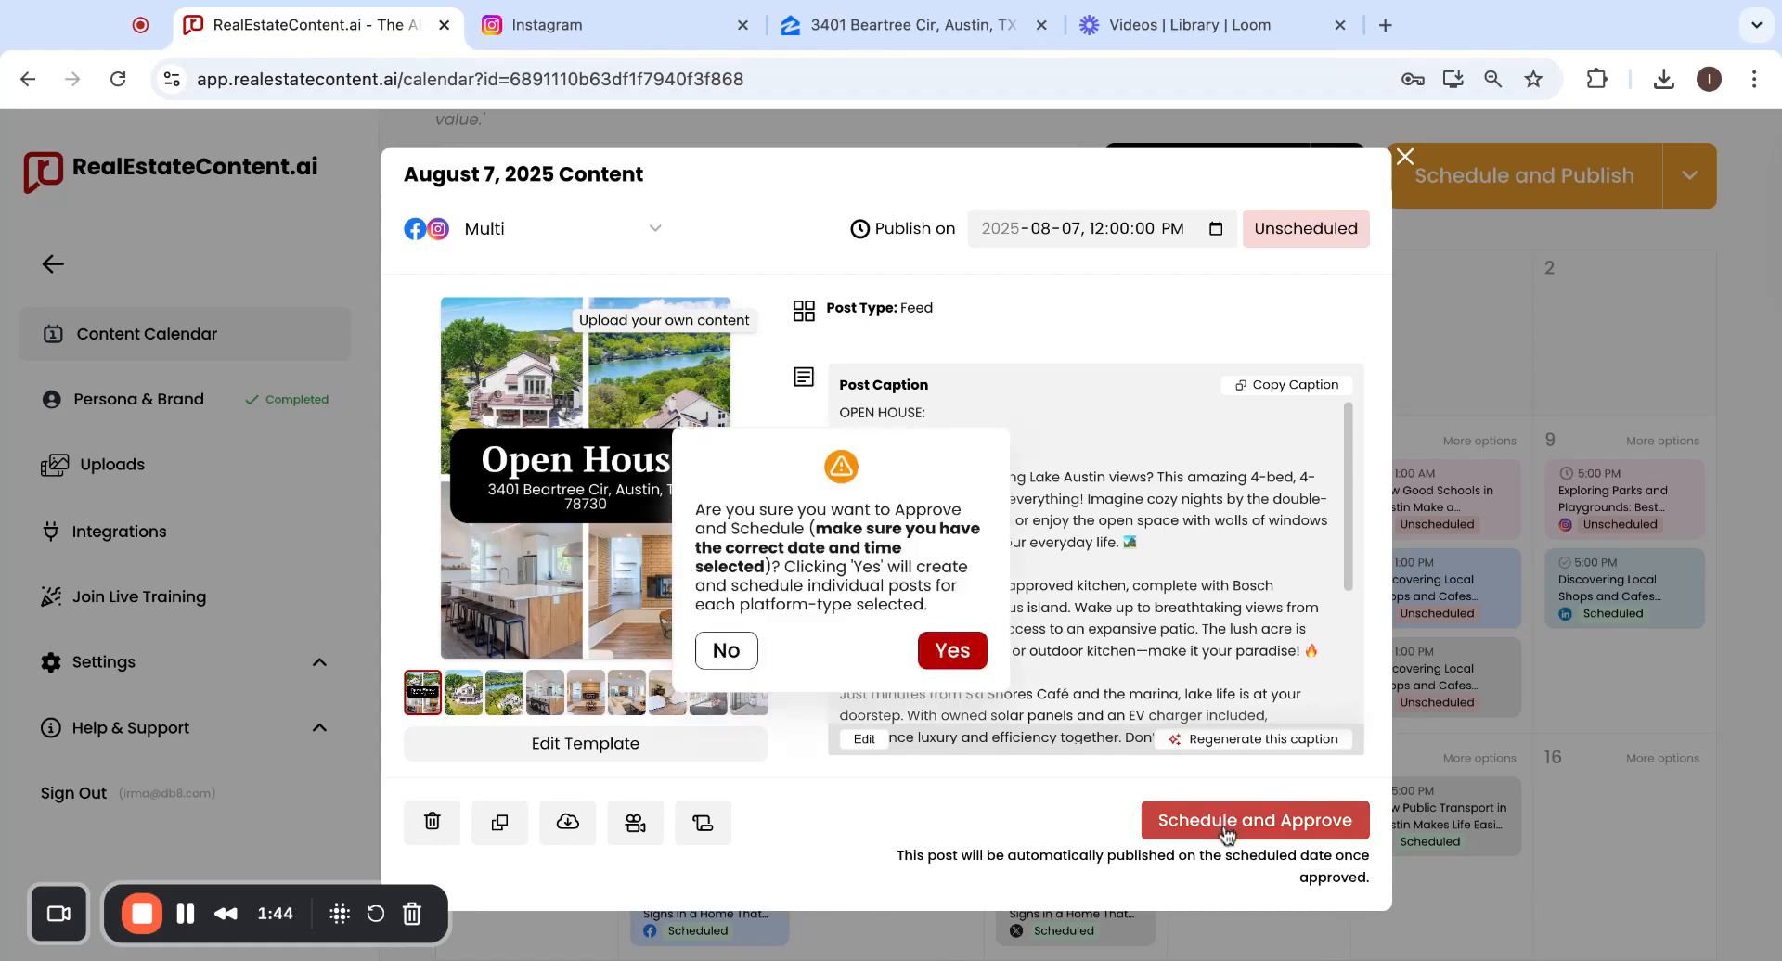
pyautogui.click(965, 657)
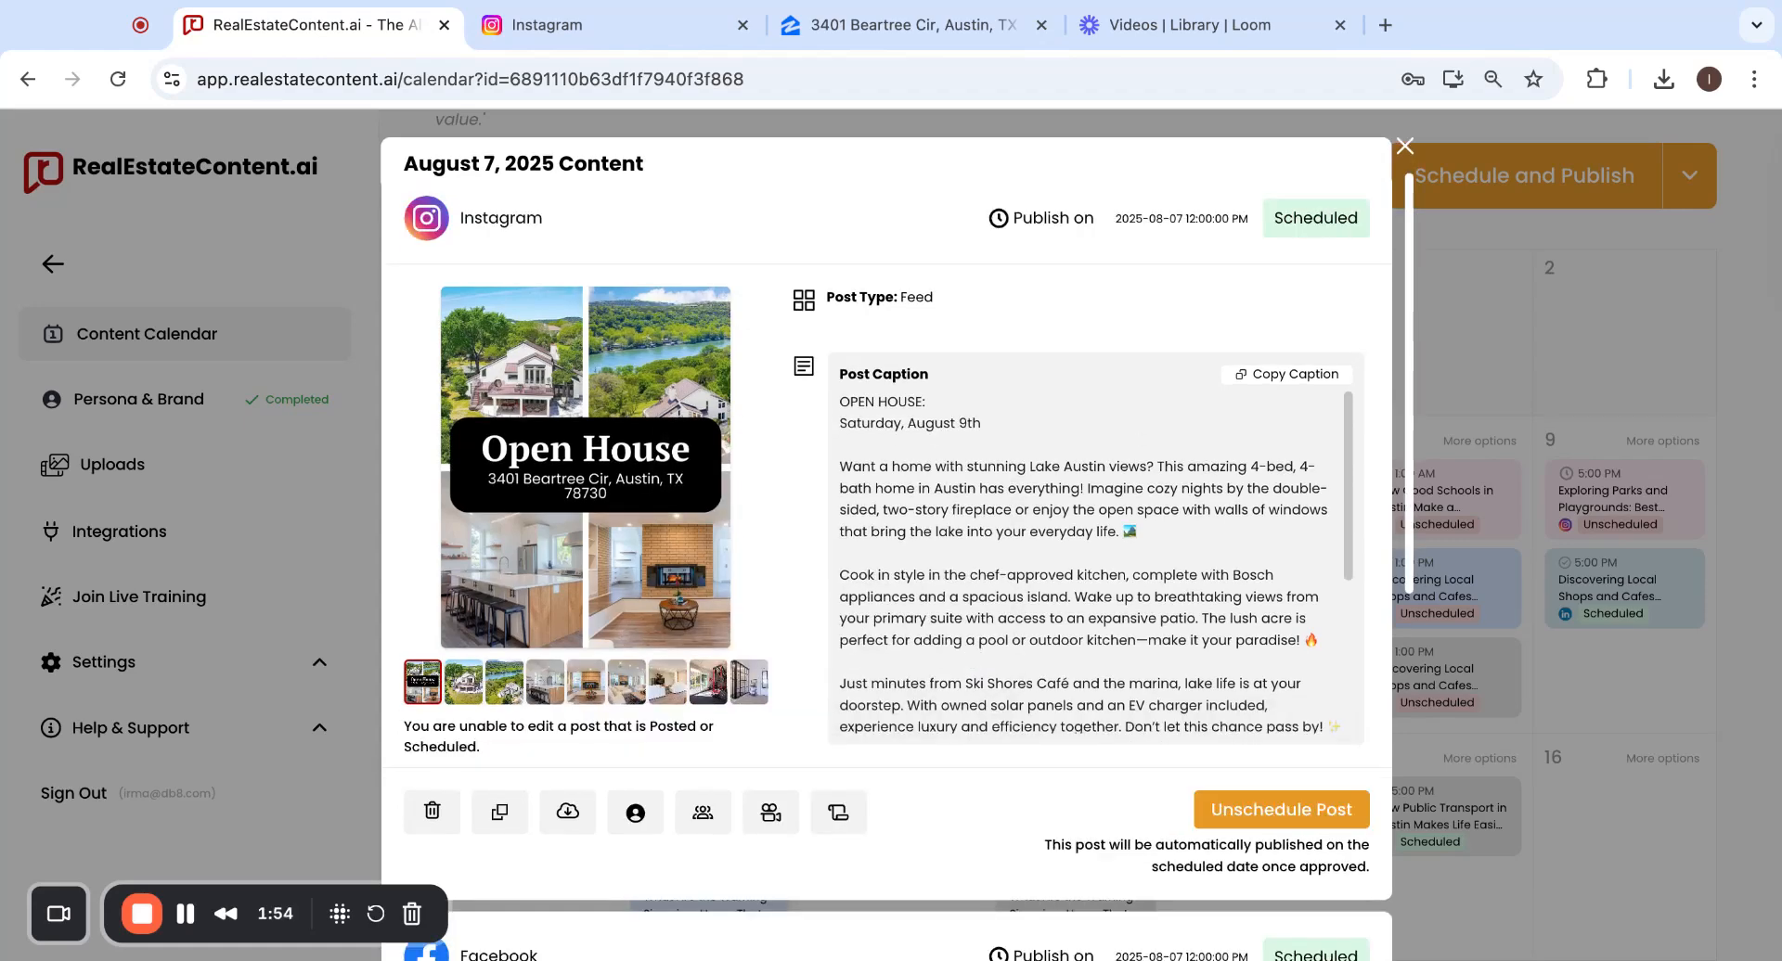
pyautogui.scroll(-3, 1086, 556)
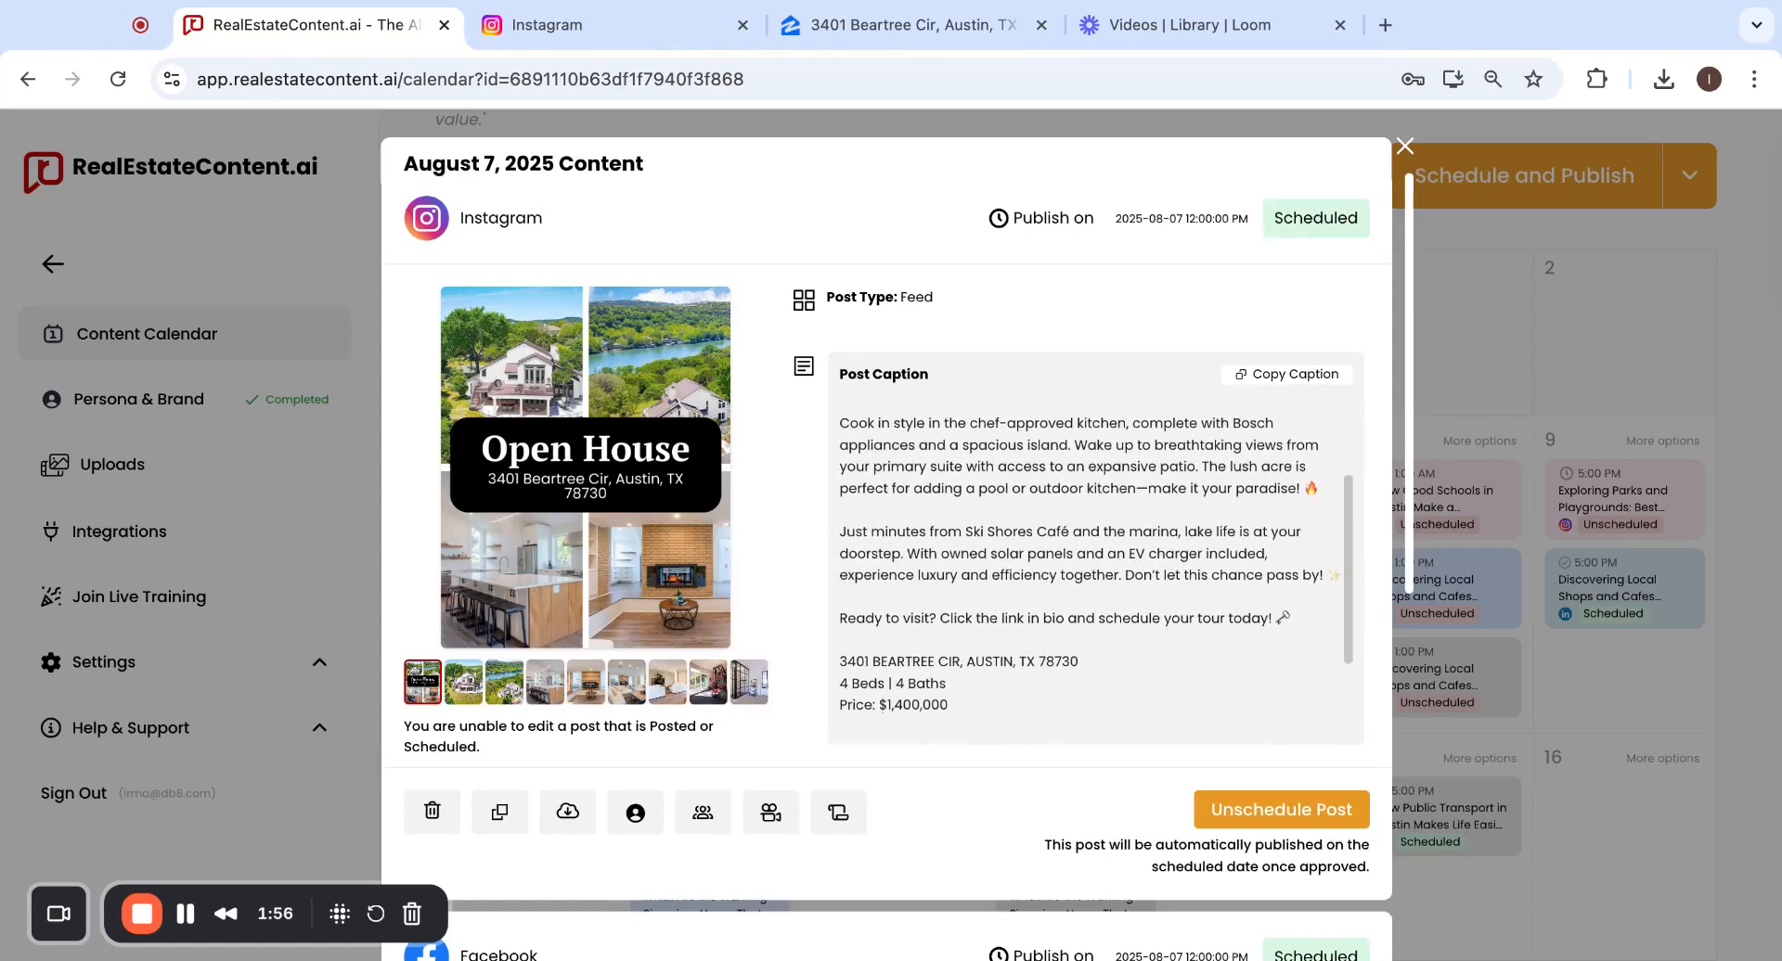
pyautogui.scroll(-3, 1085, 557)
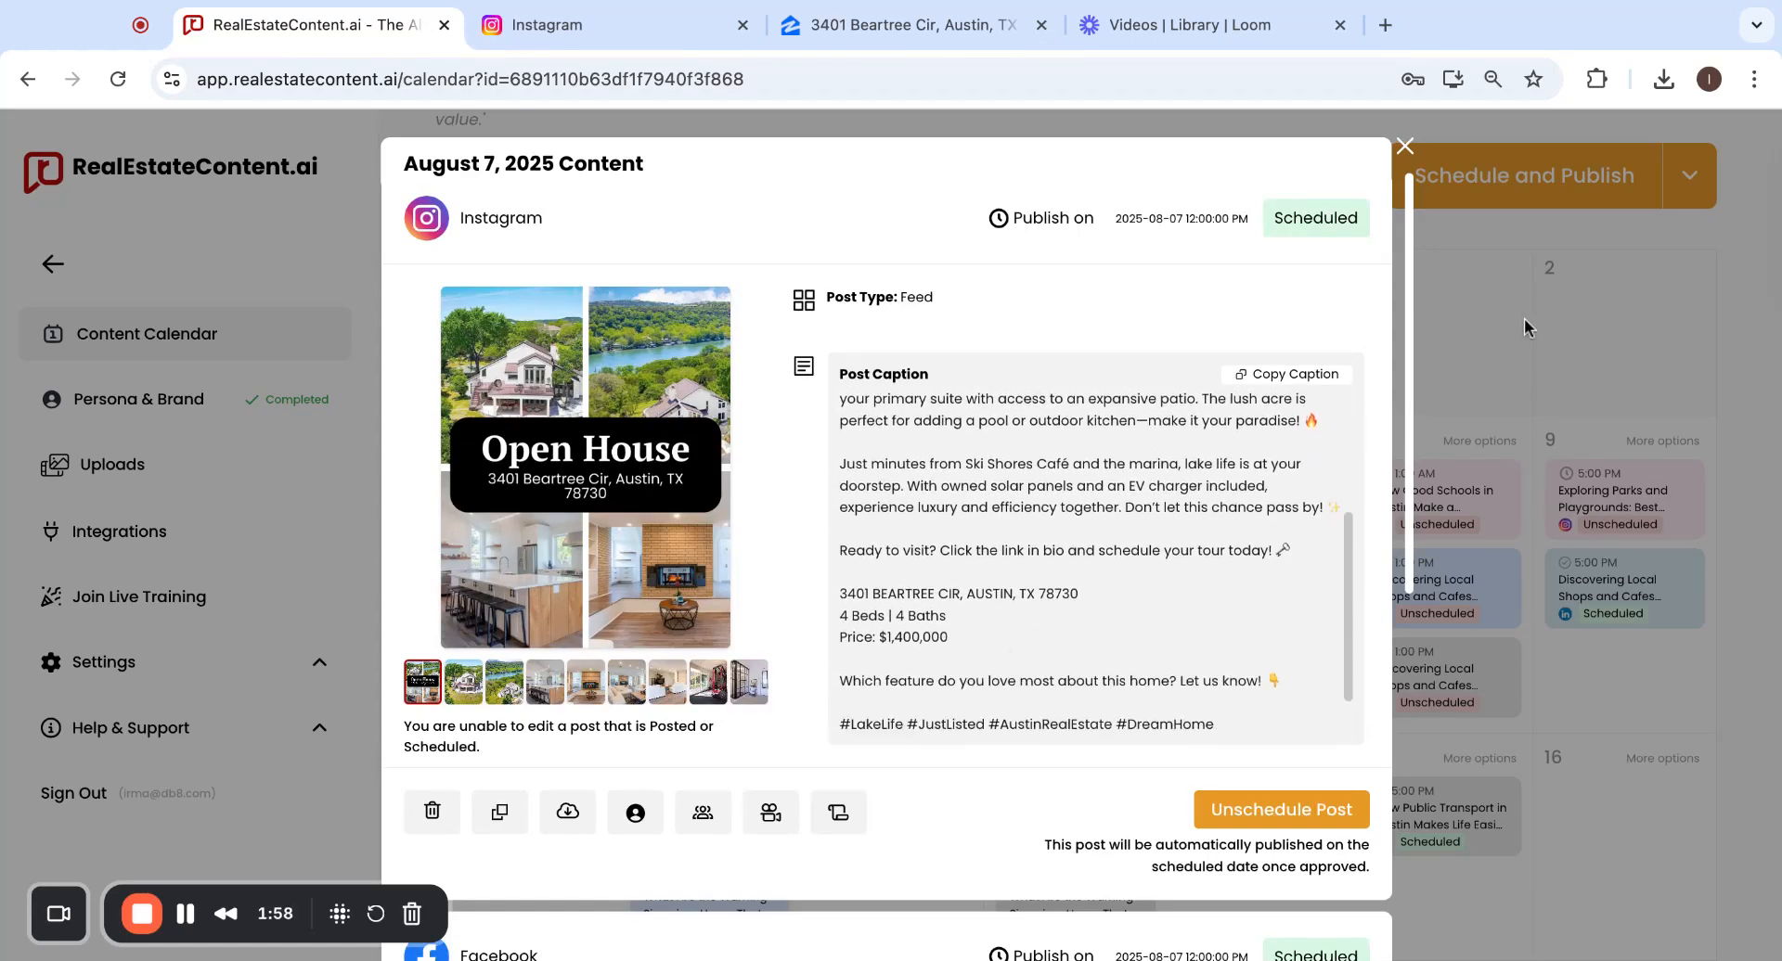
pyautogui.click(1521, 358)
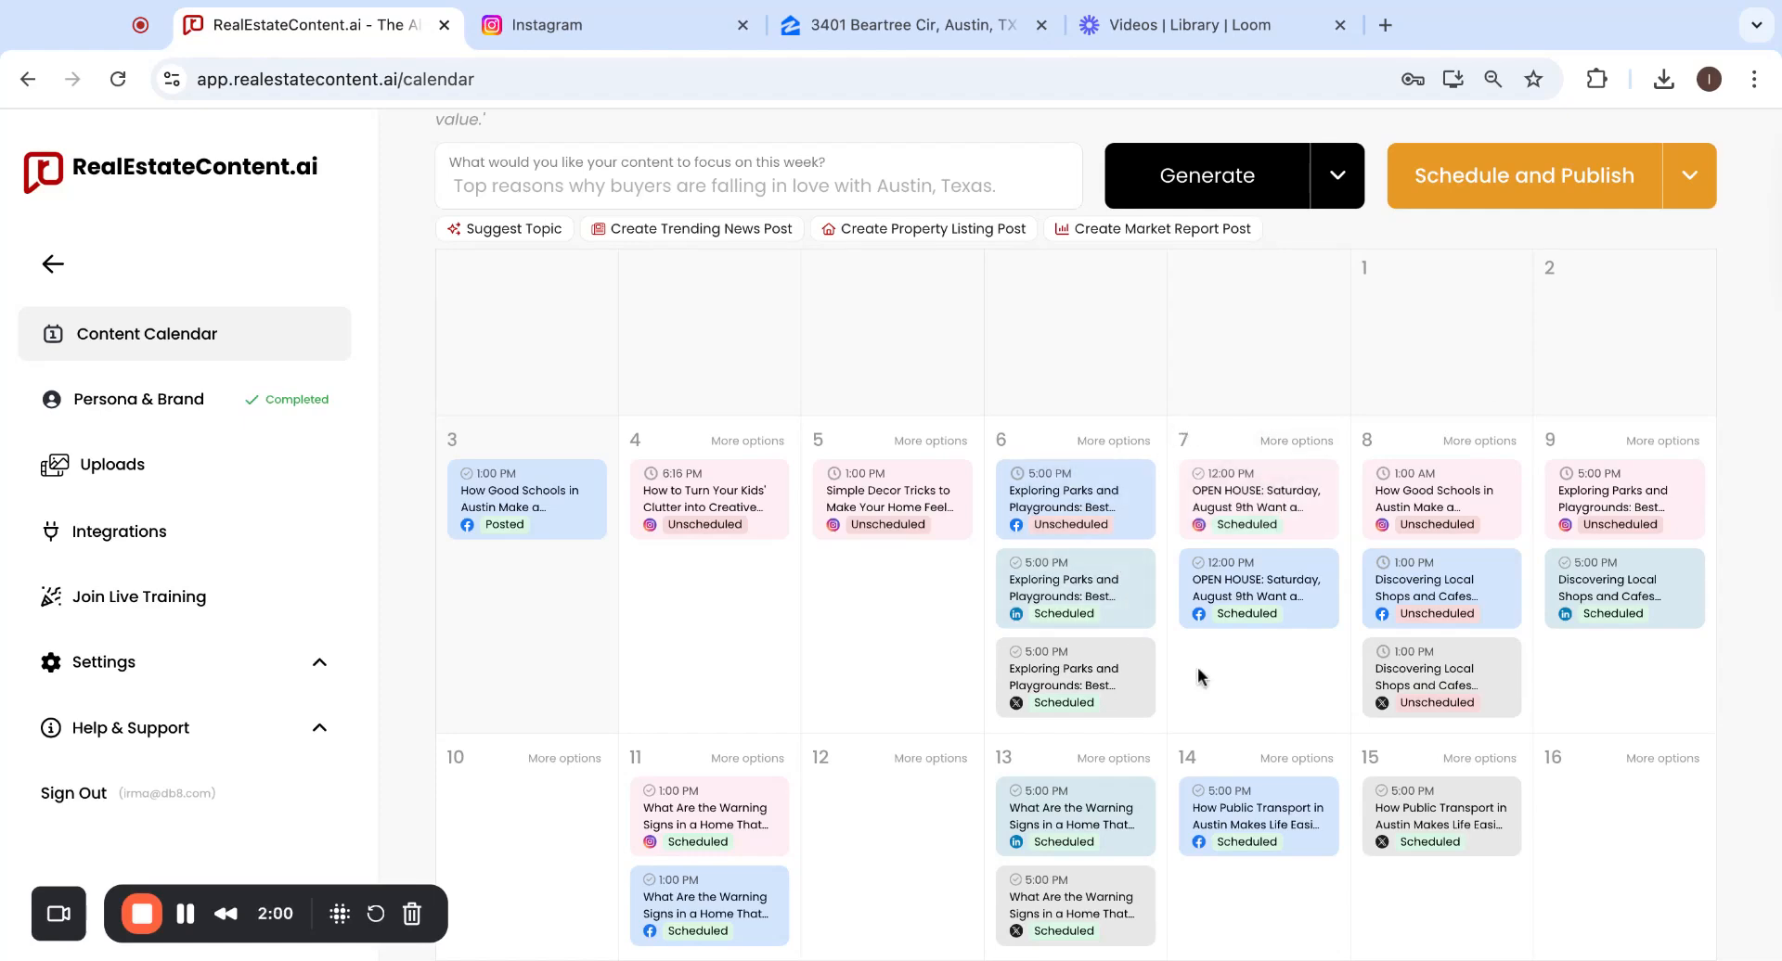
# Check the August 7 Instagram card, then open the Facebook open house post scheduled for 12:00 PM.
pyautogui.click(1218, 508)
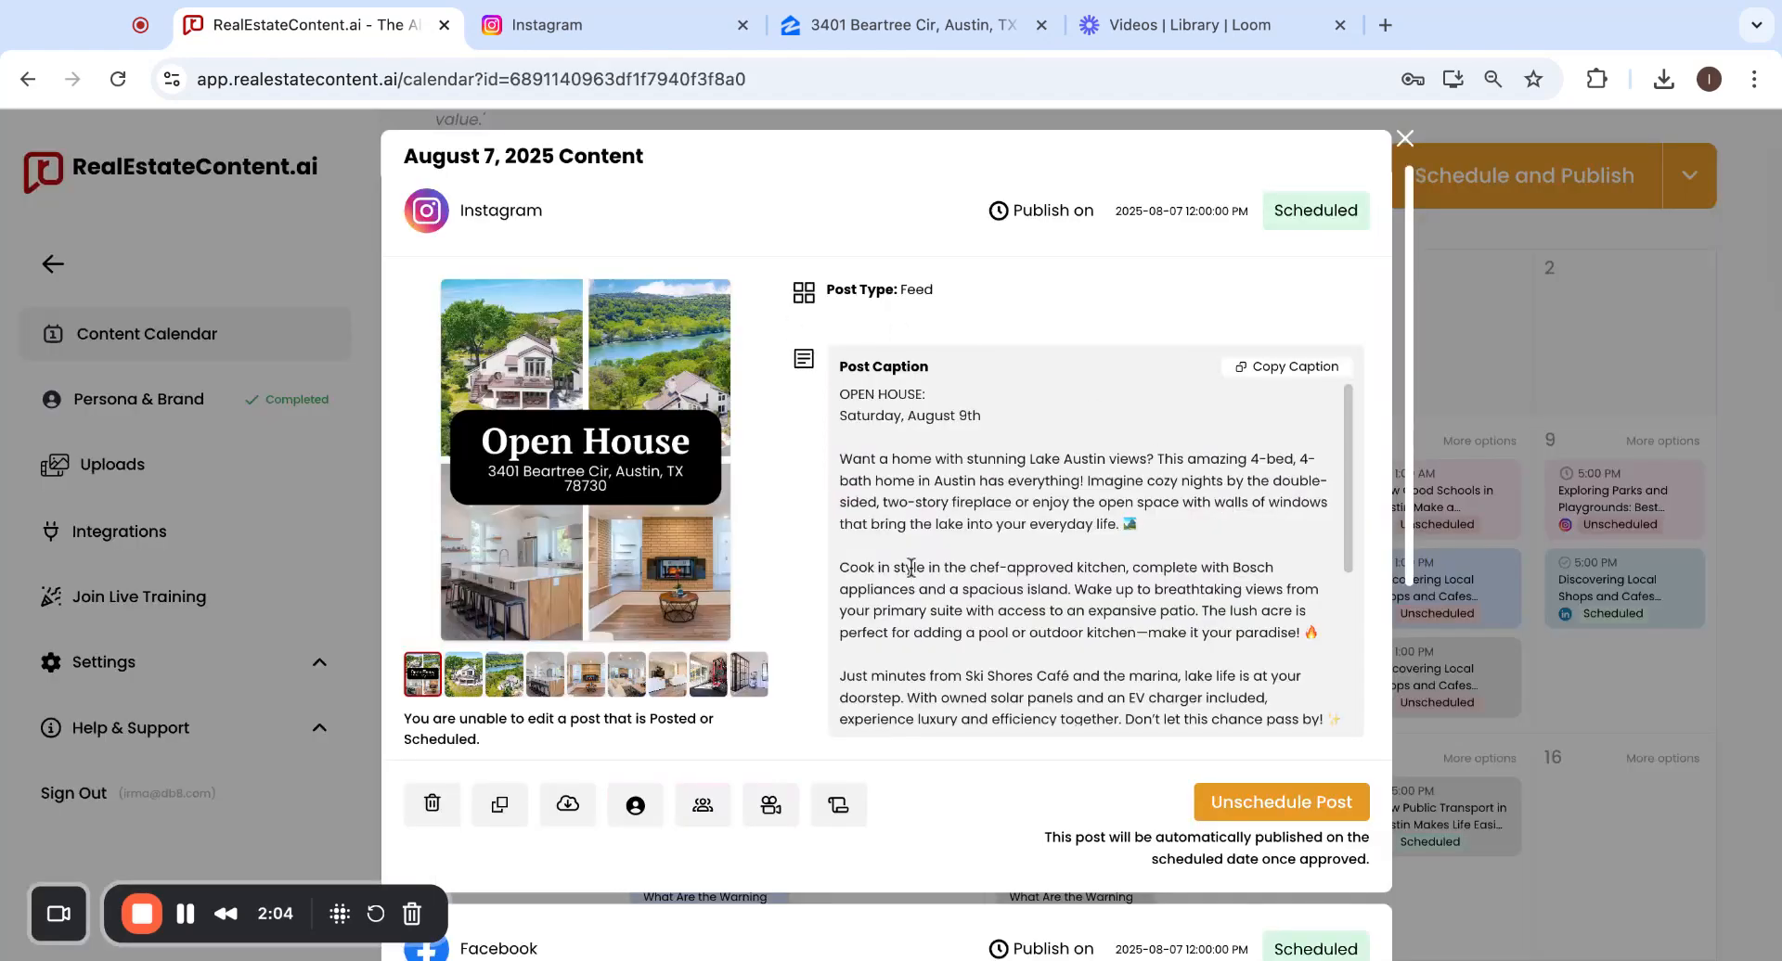
pyautogui.click(1483, 371)
pyautogui.click(1254, 599)
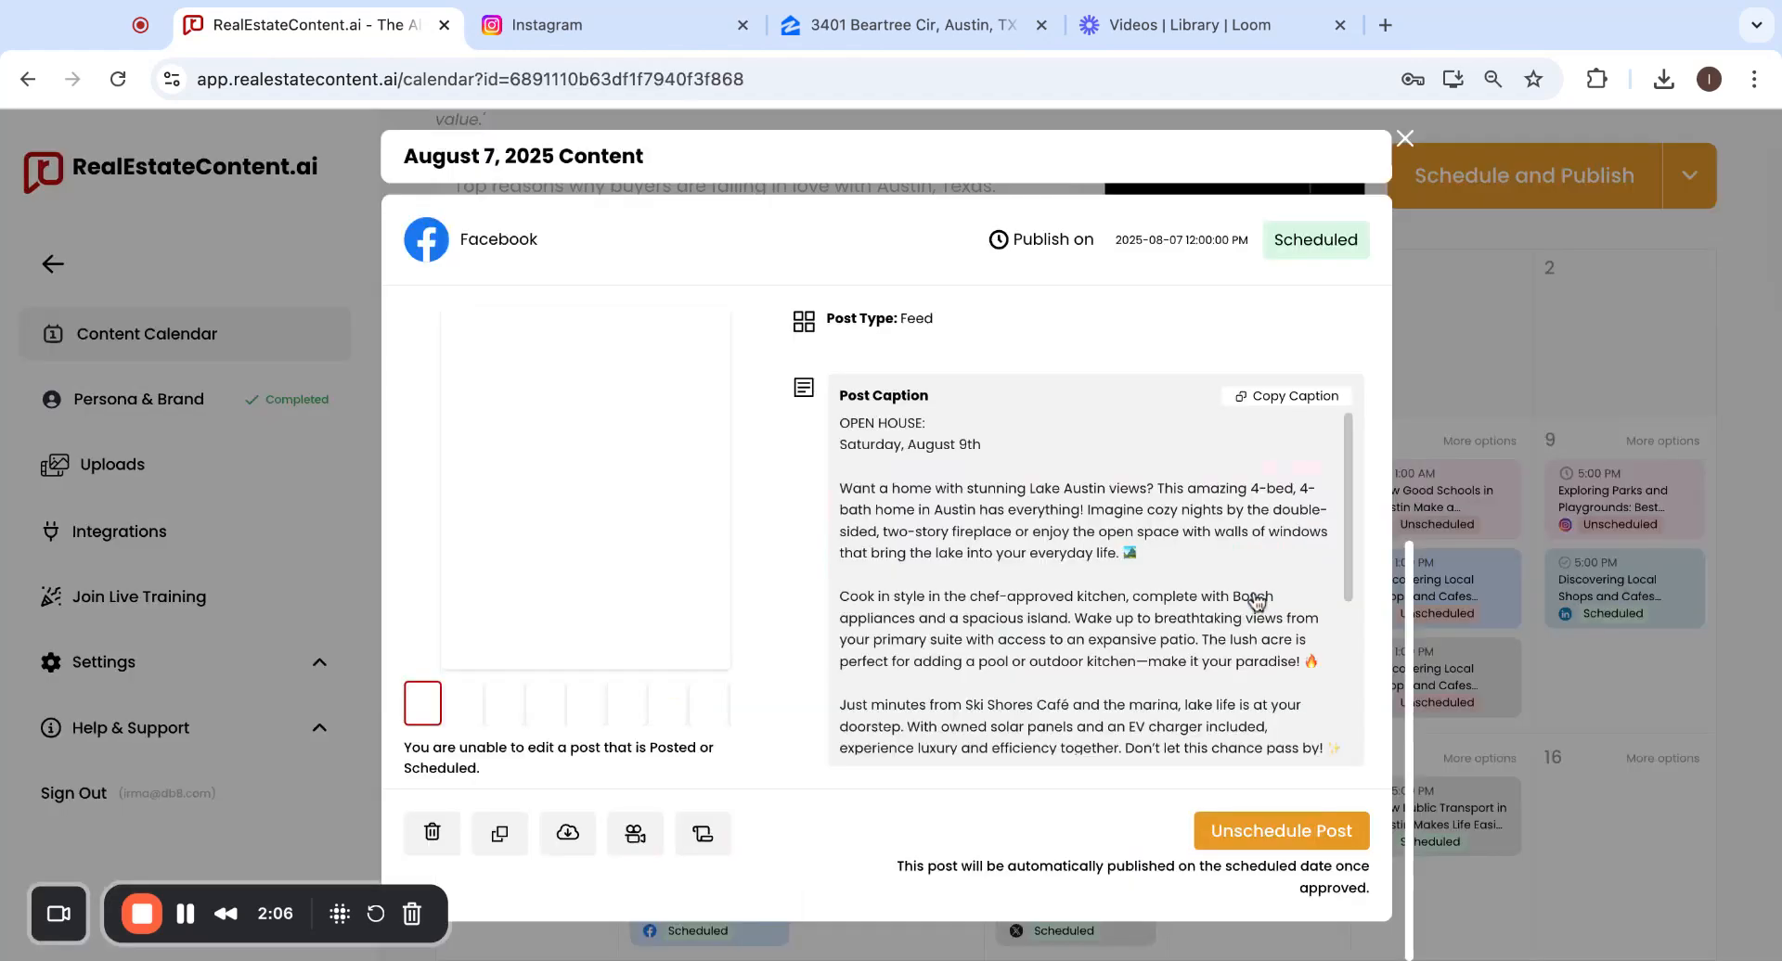